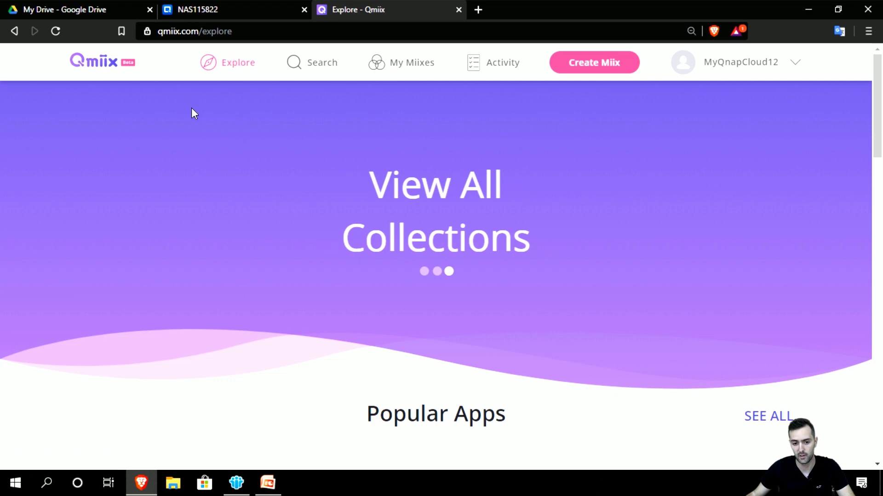
{"action": "scroll", "coordinate": [410, 214], "scroll_direction": "down", "scroll_amount": 4}
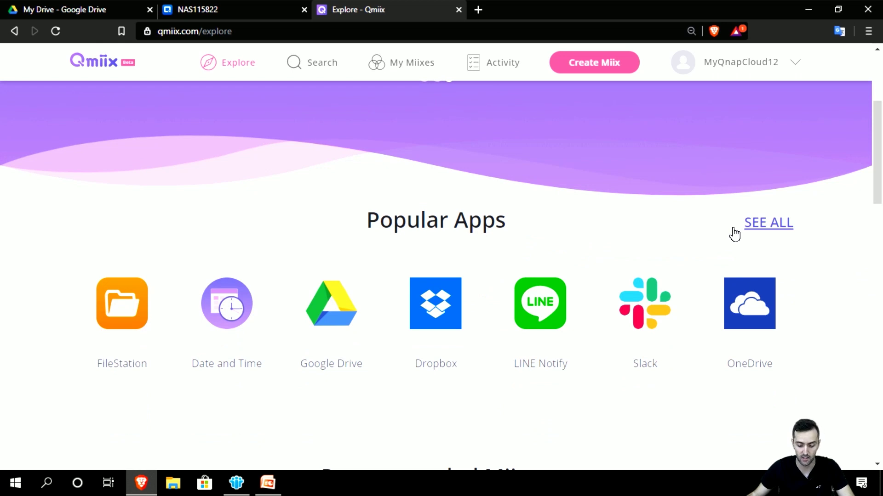
{"action": "scroll", "coordinate": [404, 281], "scroll_direction": "down", "scroll_amount": 1}
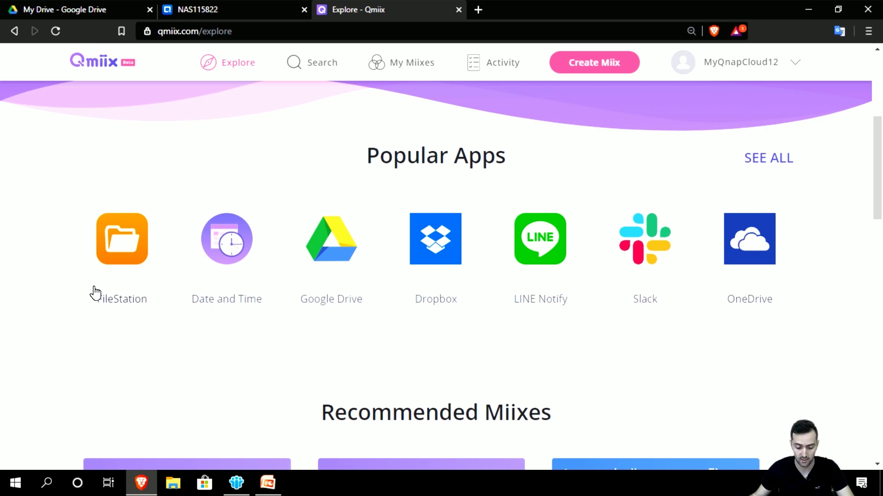
{"action": "scroll", "coordinate": [96, 293], "scroll_direction": "down", "scroll_amount": 1}
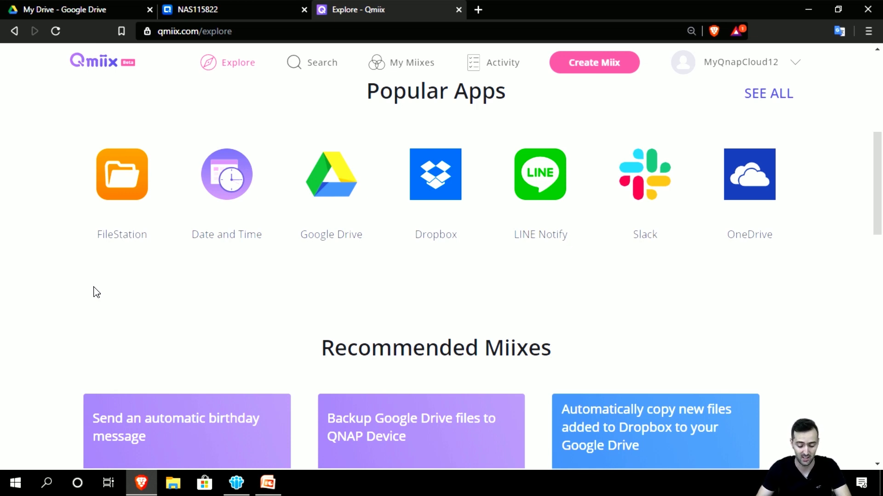
{"action": "scroll", "coordinate": [83, 301], "scroll_direction": "down", "scroll_amount": 2}
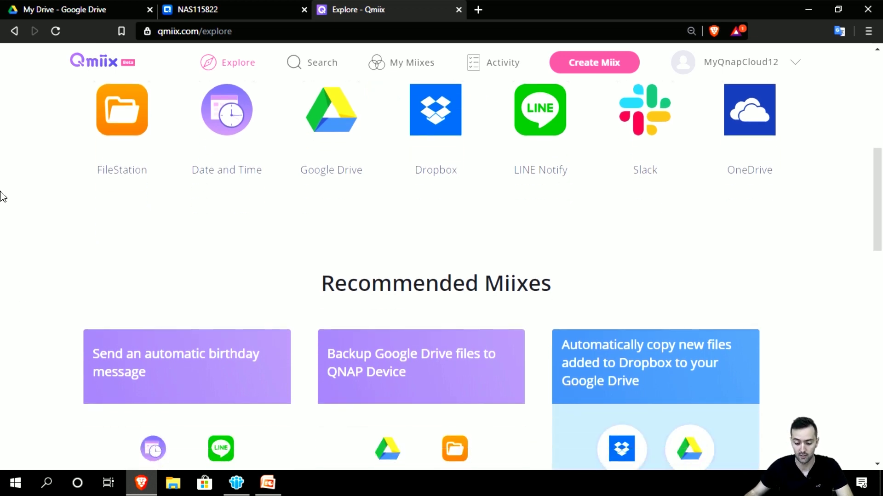
{"action": "scroll", "coordinate": [26, 223], "scroll_direction": "down", "scroll_amount": 1}
{"action": "scroll", "coordinate": [26, 224], "scroll_direction": "down", "scroll_amount": 2}
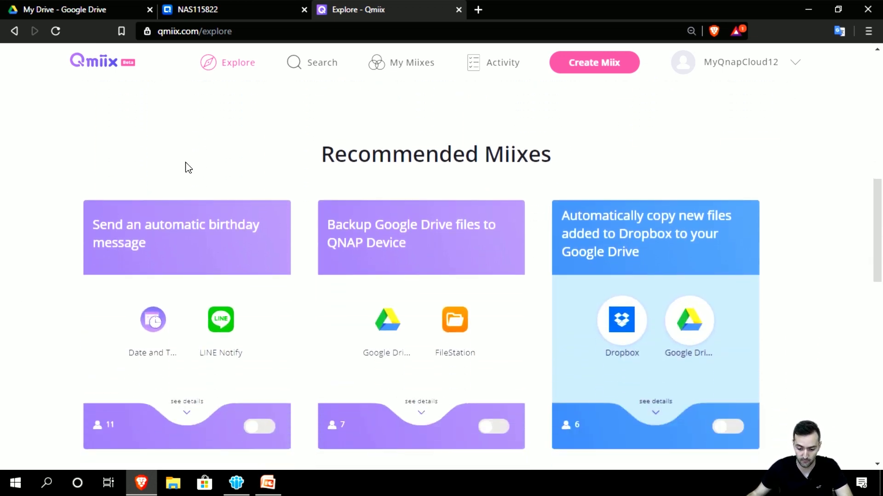
{"action": "scroll", "coordinate": [373, 157], "scroll_direction": "down", "scroll_amount": 1}
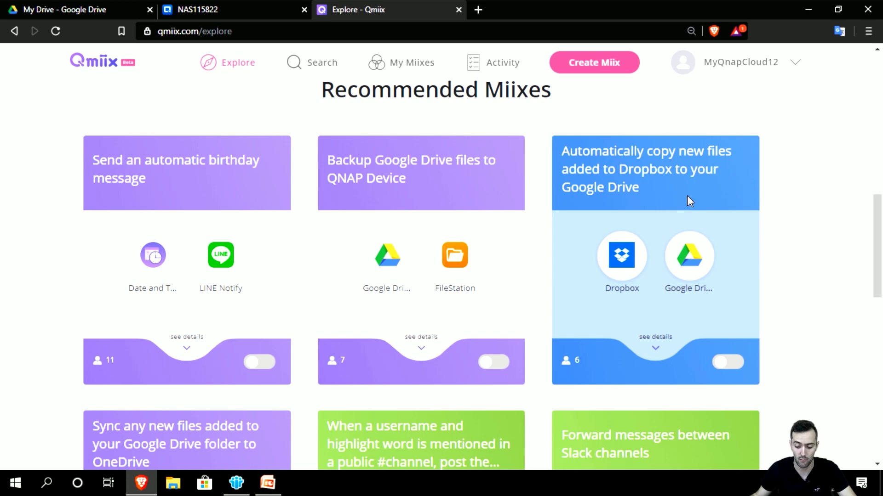
{"action": "scroll", "coordinate": [323, 180], "scroll_direction": "down", "scroll_amount": 3}
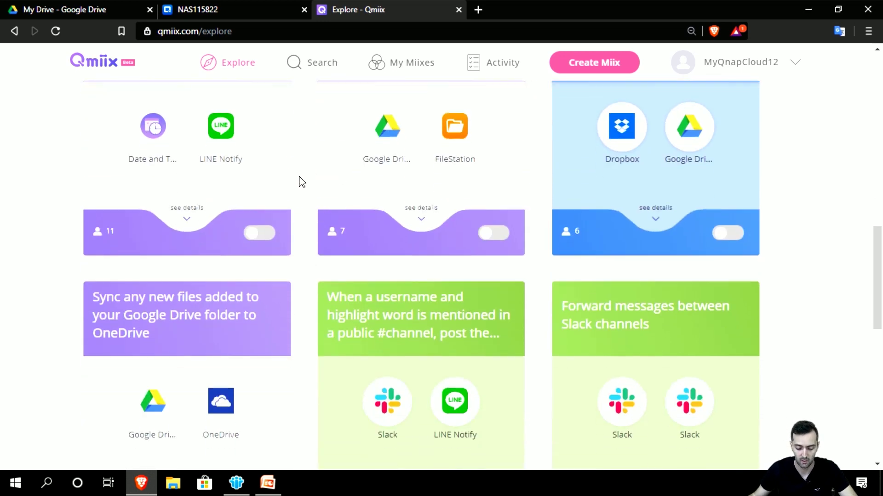
{"action": "scroll", "coordinate": [323, 180], "scroll_direction": "down", "scroll_amount": 3}
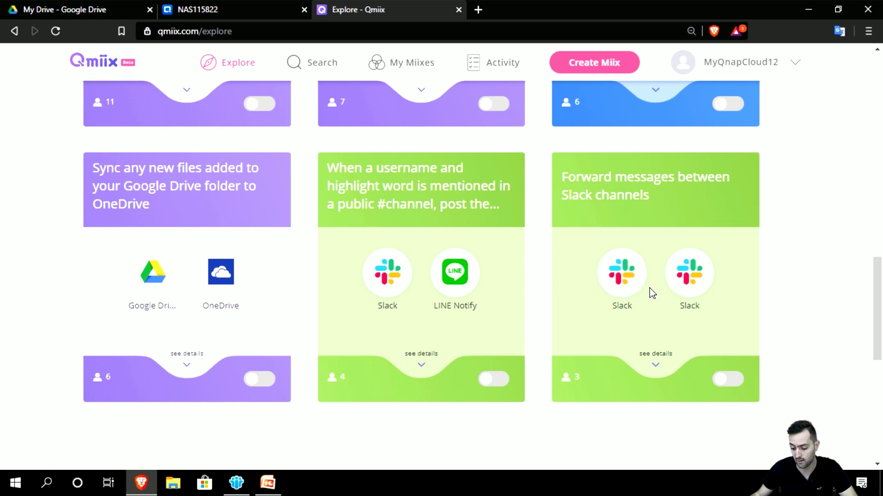
{"action": "scroll", "coordinate": [655, 292], "scroll_direction": "up", "scroll_amount": 3}
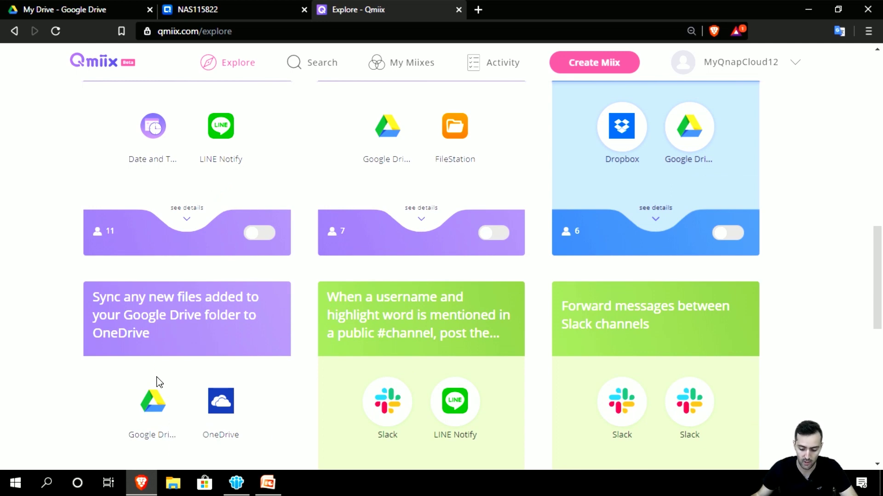
{"action": "scroll", "coordinate": [322, 266], "scroll_direction": "down", "scroll_amount": 7}
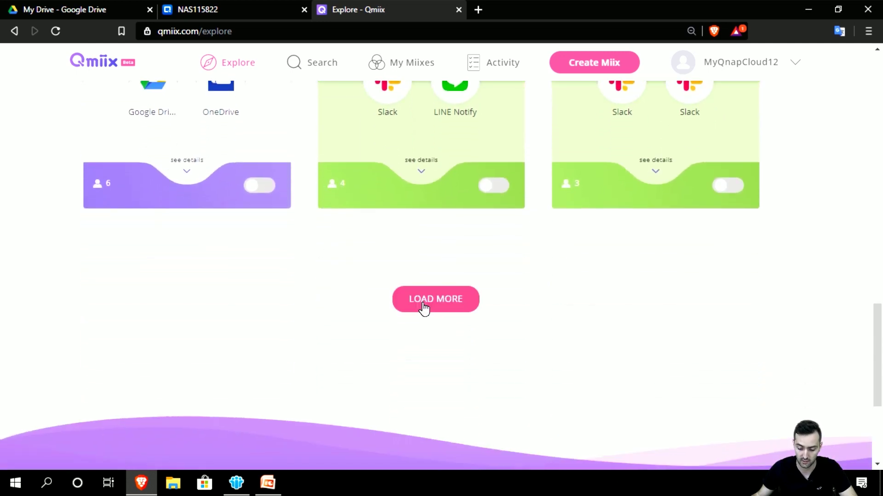
Step: Load another row of recommended Miixes on Explore, browse the new cards, and return to the top
{"action": "left_click", "coordinate": [422, 307]}
{"action": "scroll", "coordinate": [422, 317], "scroll_direction": "down", "scroll_amount": 3}
{"action": "scroll", "coordinate": [420, 320], "scroll_direction": "down", "scroll_amount": 10}
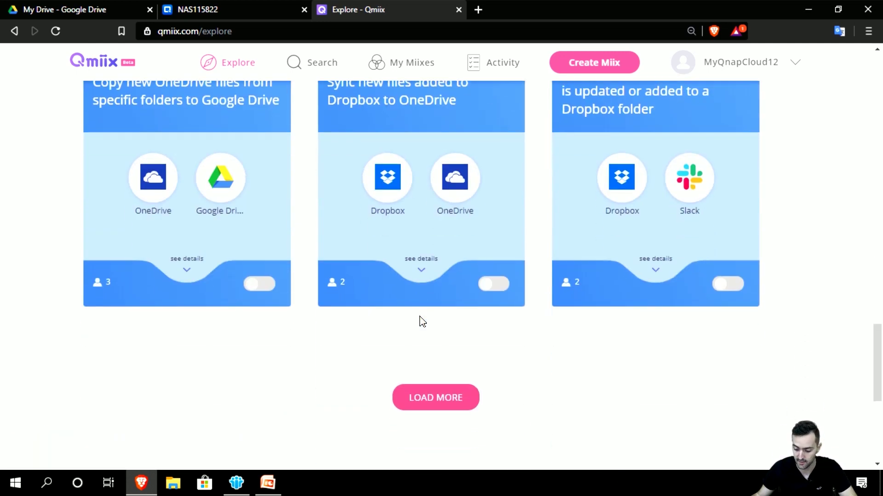
{"action": "scroll", "coordinate": [420, 319], "scroll_direction": "up", "scroll_amount": 7}
{"action": "scroll", "coordinate": [419, 316], "scroll_direction": "up", "scroll_amount": 10}
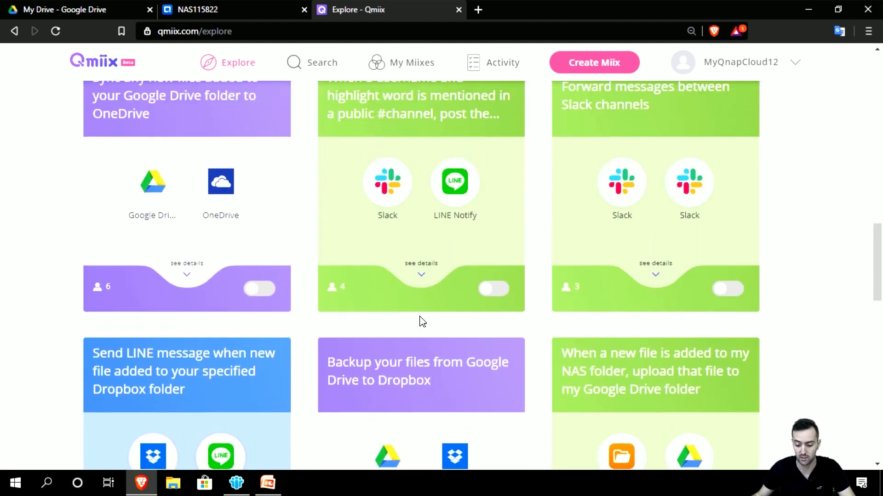
{"action": "left_click_drag", "start_coordinate": [878, 220], "coordinate": [882, 99]}
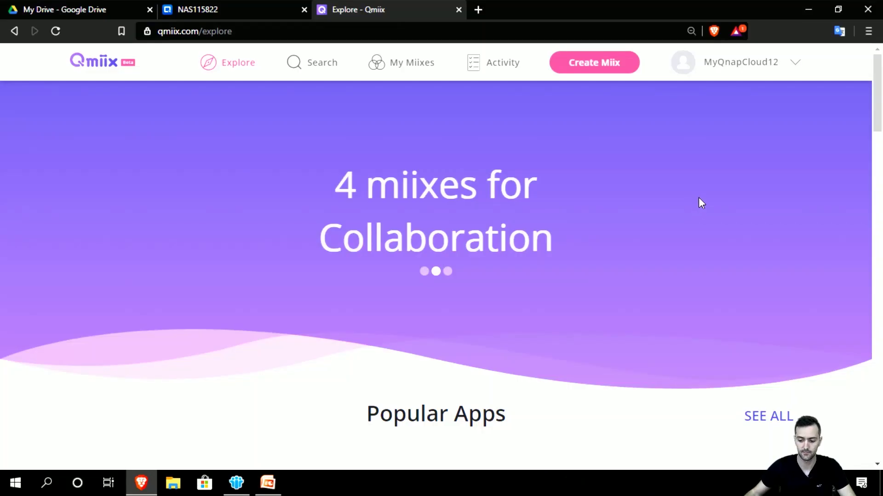
{"action": "left_click", "coordinate": [781, 68]}
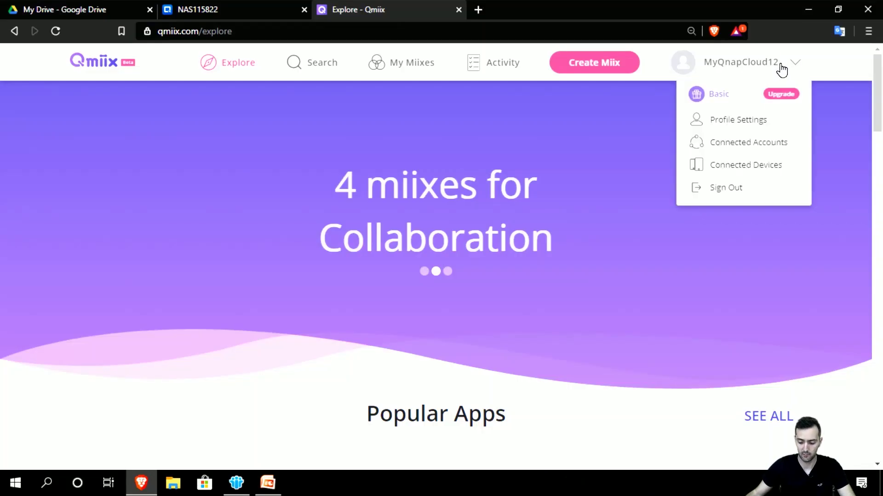
Step: Sign out of the Qmiix account from the profile dropdown
{"action": "left_click", "coordinate": [761, 187]}
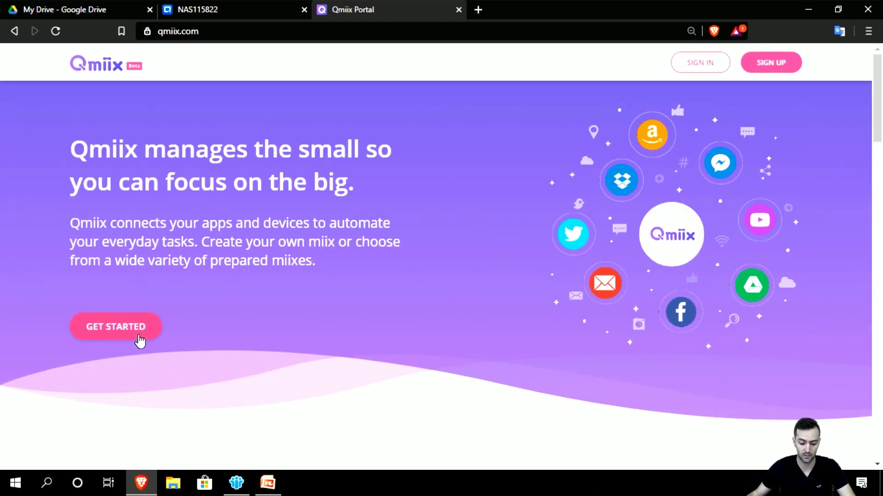
{"action": "scroll", "coordinate": [237, 325], "scroll_direction": "down", "scroll_amount": 4}
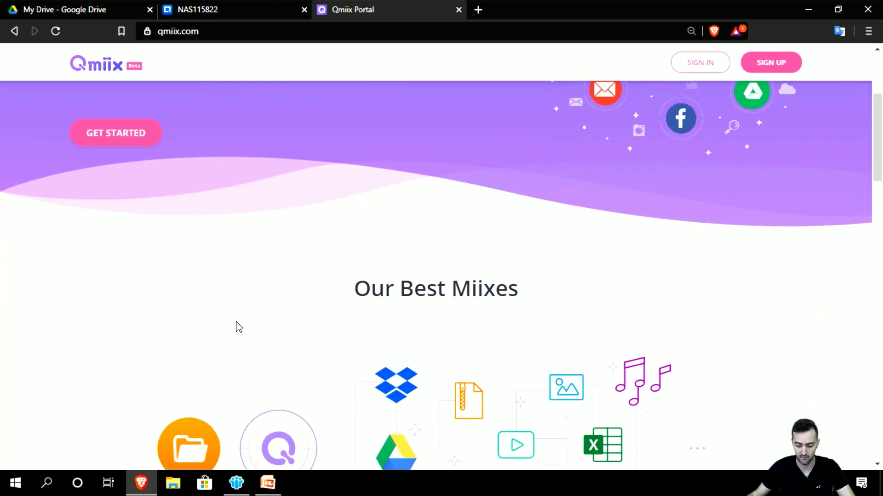
{"action": "scroll", "coordinate": [236, 325], "scroll_direction": "down", "scroll_amount": 5}
{"action": "scroll", "coordinate": [157, 314], "scroll_direction": "up", "scroll_amount": 2}
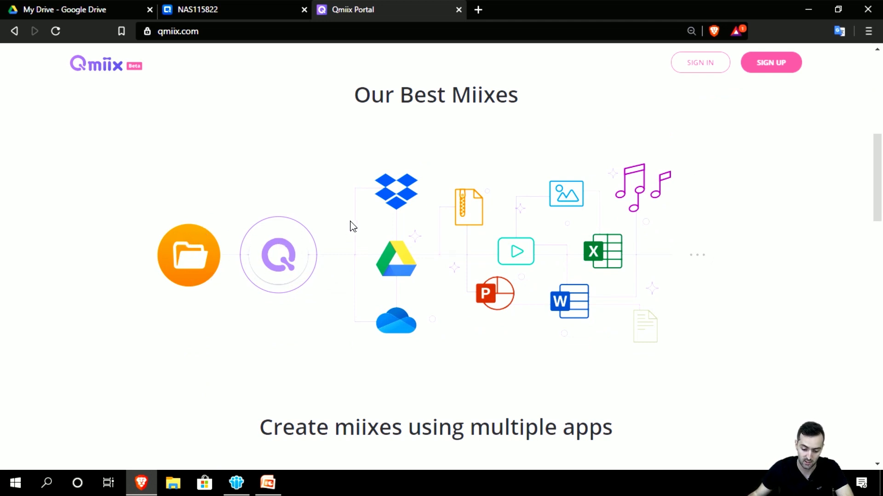
Step: Scroll through the public qmiix.com landing page and back to the top
{"action": "scroll", "coordinate": [478, 294], "scroll_direction": "down", "scroll_amount": 3}
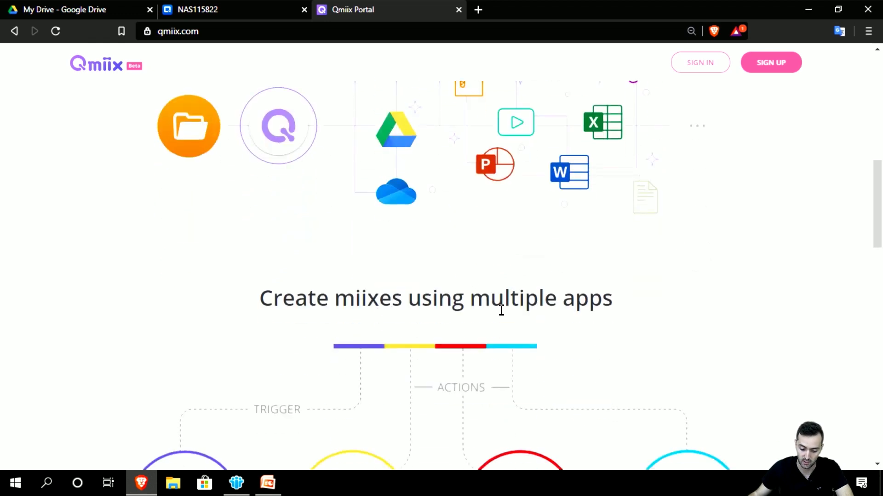
{"action": "scroll", "coordinate": [508, 322], "scroll_direction": "down", "scroll_amount": 13}
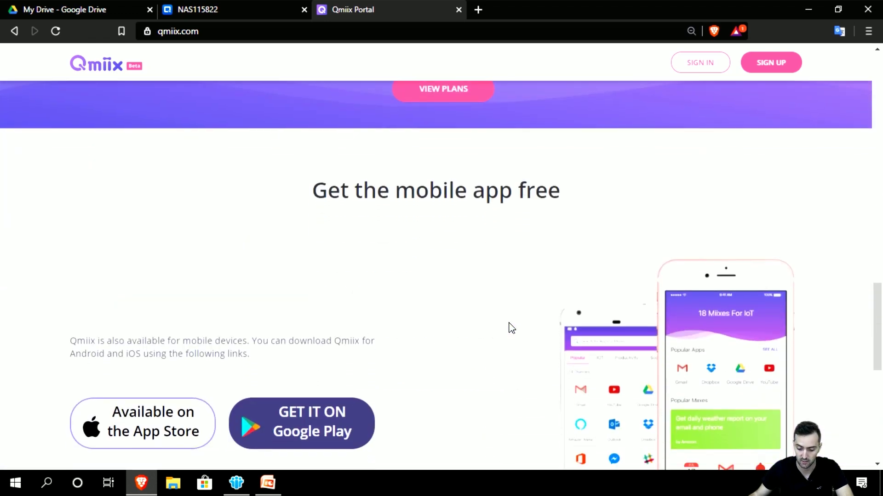
{"action": "scroll", "coordinate": [511, 328], "scroll_direction": "down", "scroll_amount": 1}
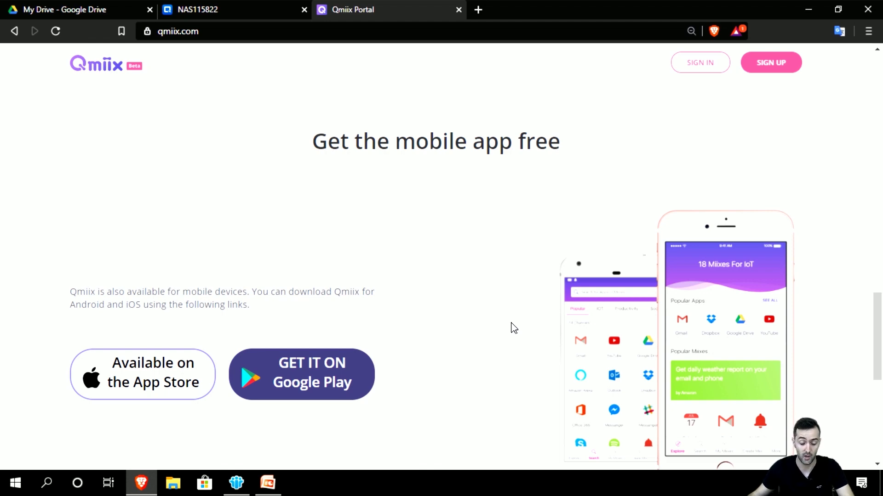
{"action": "scroll", "coordinate": [536, 330], "scroll_direction": "down", "scroll_amount": 8}
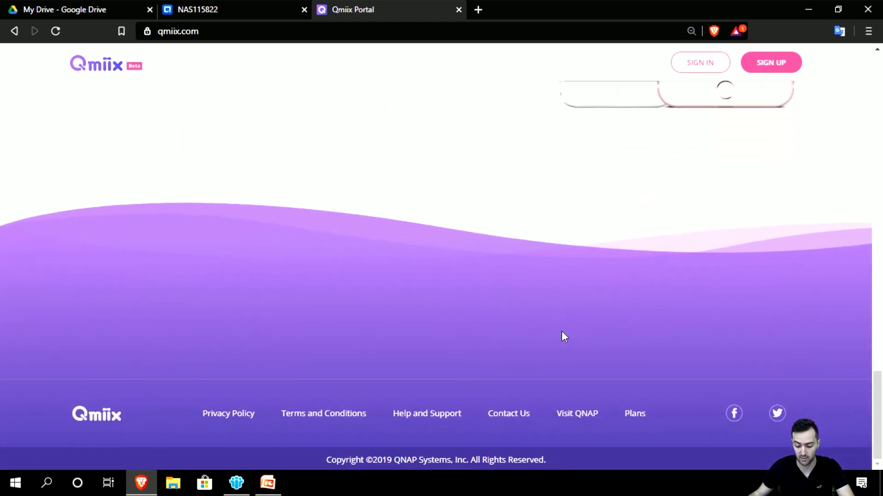
{"action": "left_click_drag", "start_coordinate": [877, 385], "coordinate": [876, 66]}
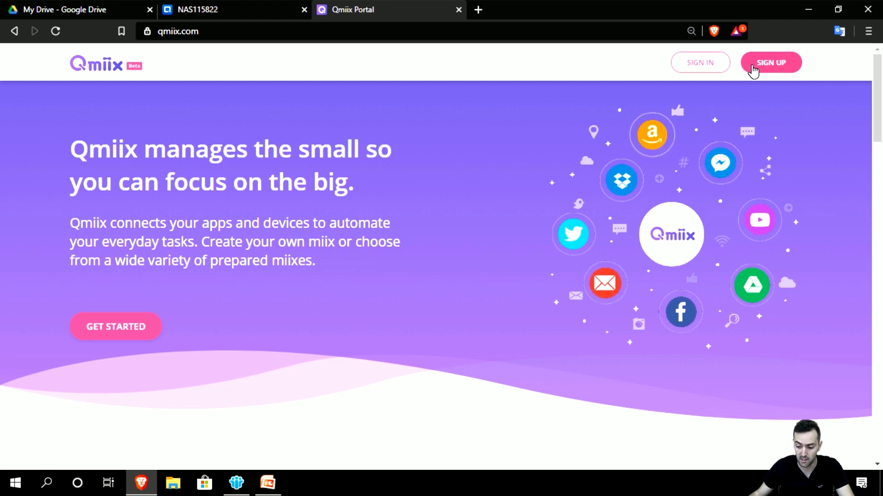
Step: Open the new-account sign-up form, look it over, and close it
{"action": "left_click", "coordinate": [754, 69]}
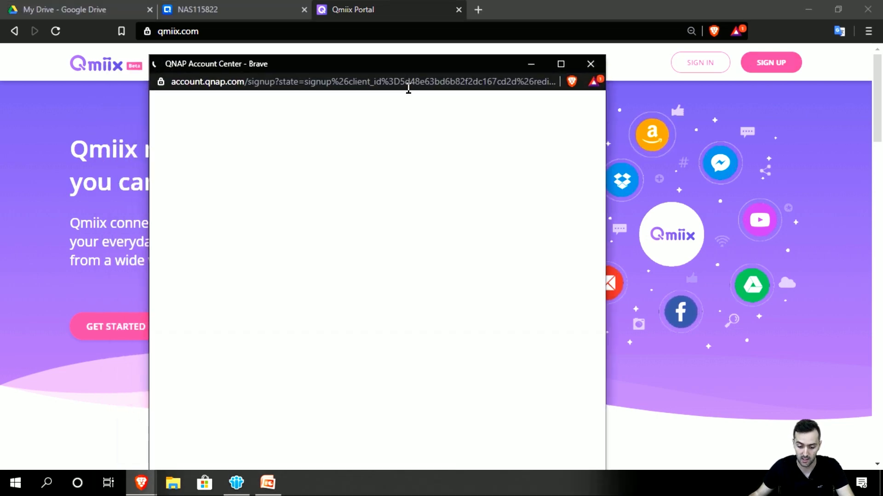
{"action": "scroll", "coordinate": [361, 296], "scroll_direction": "down", "scroll_amount": 2}
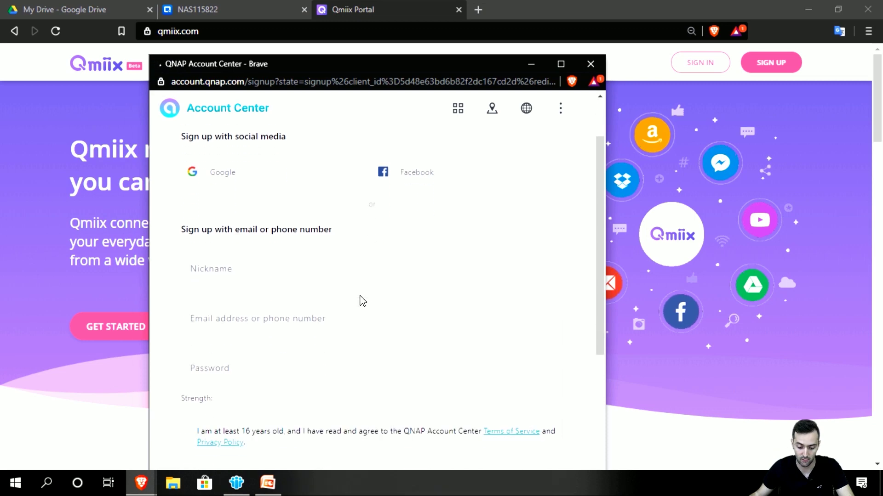
{"action": "scroll", "coordinate": [346, 320], "scroll_direction": "down", "scroll_amount": 4}
{"action": "left_click", "coordinate": [590, 64]}
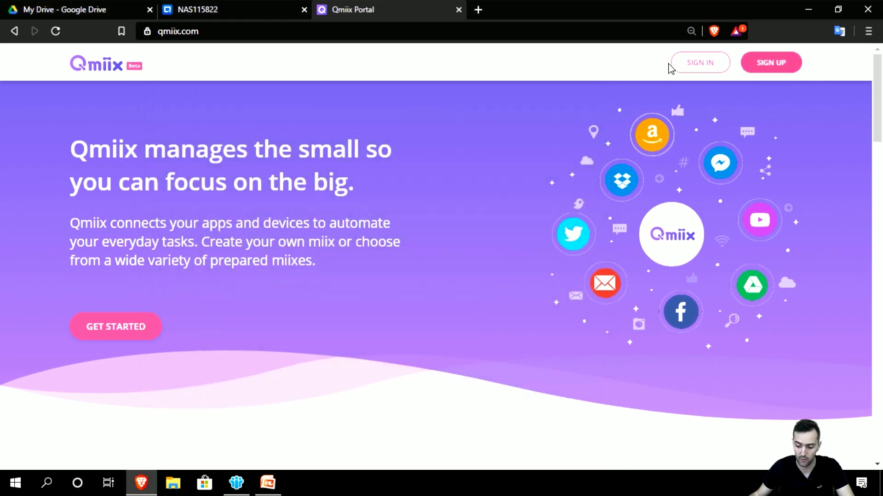
Step: Sign in to QNAP Account Center with the account e-mail address and password
{"action": "left_click", "coordinate": [677, 67]}
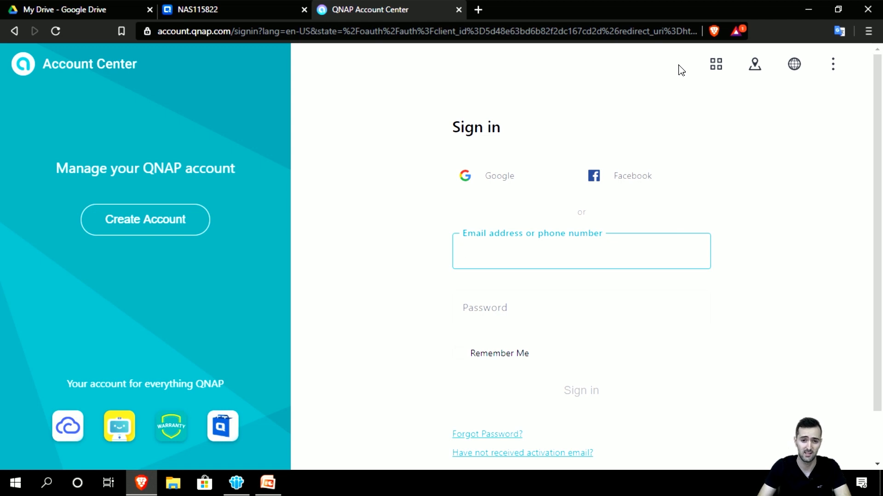
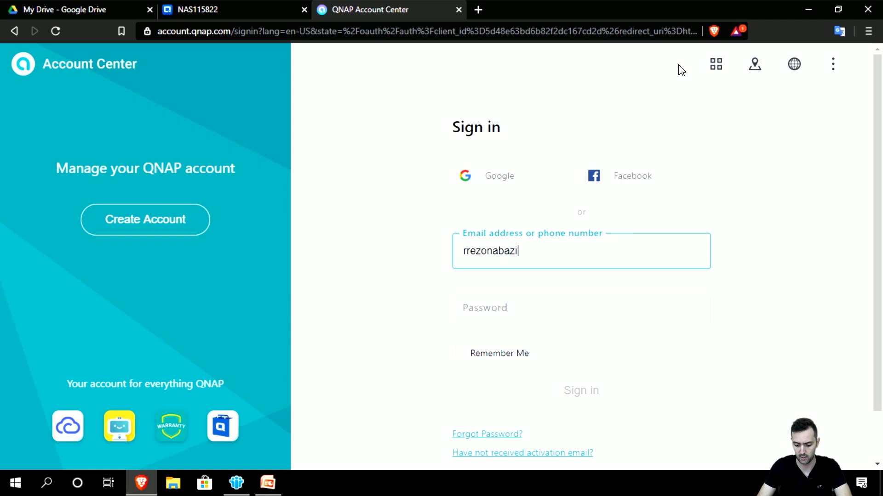
{"action": "key", "text": "Tab"}
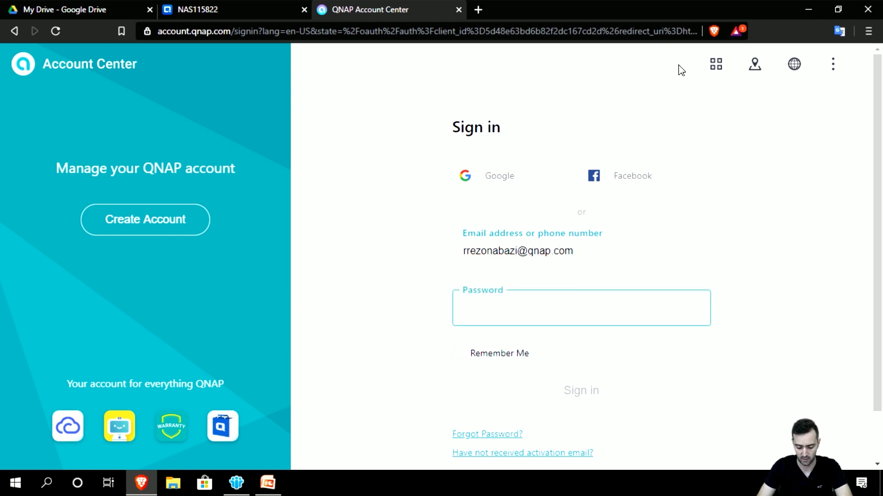
{"action": "type", "text": "••••"}
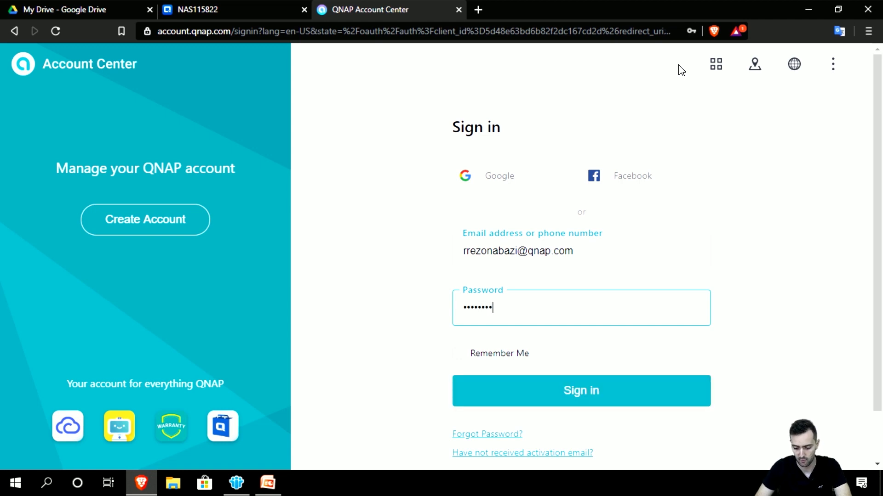
{"action": "left_click", "coordinate": [652, 398]}
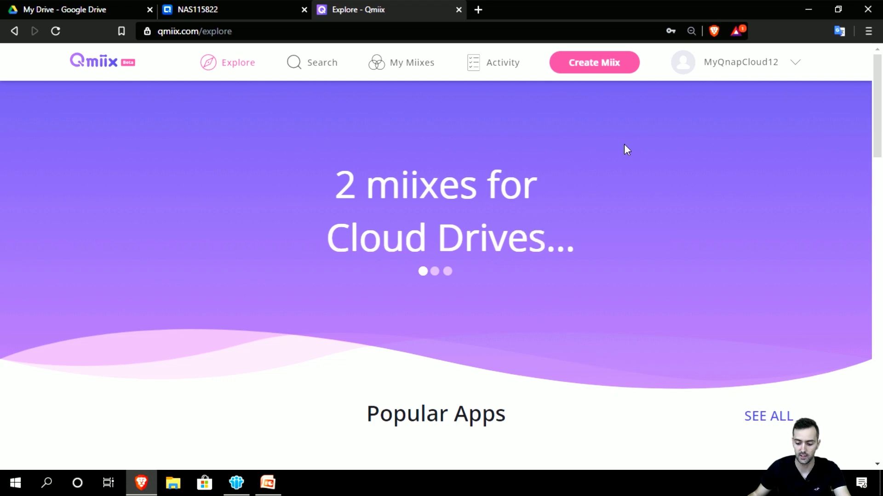
Step: Open Profile Settings from the MyQnapCloud12 menu and review Profile Information
{"action": "left_click", "coordinate": [734, 72]}
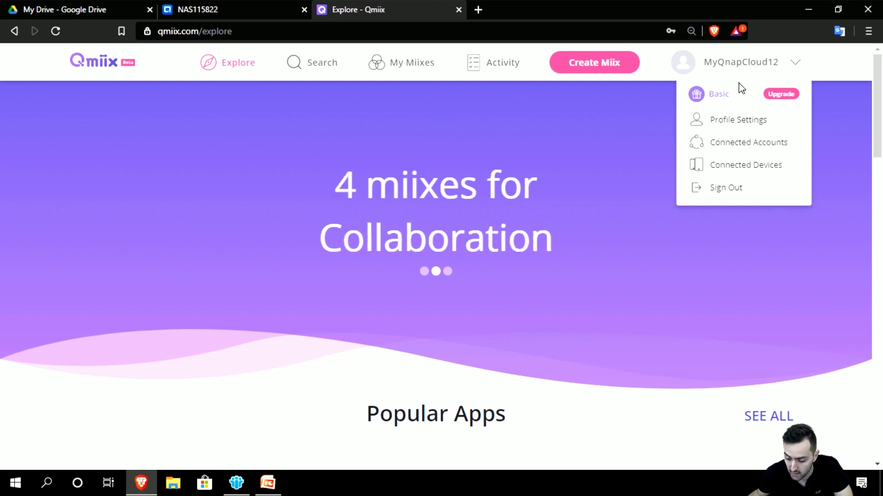
{"action": "left_click", "coordinate": [743, 121]}
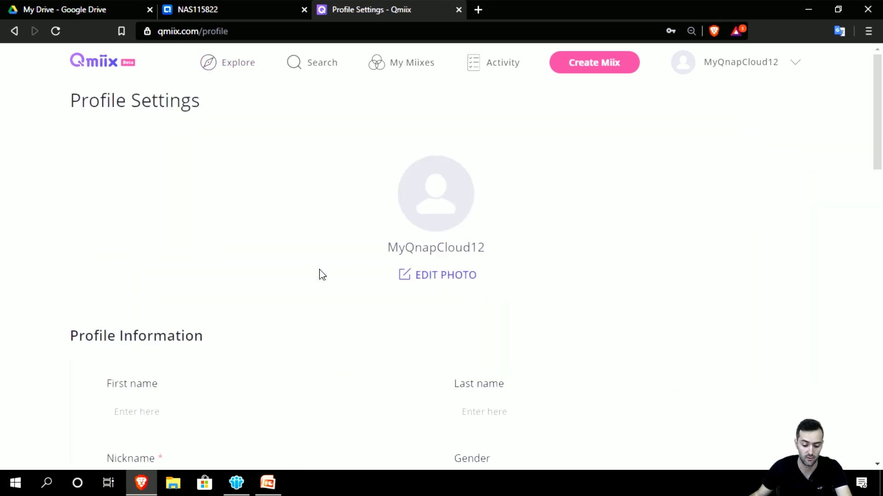
{"action": "scroll", "coordinate": [106, 288], "scroll_direction": "down", "scroll_amount": 3}
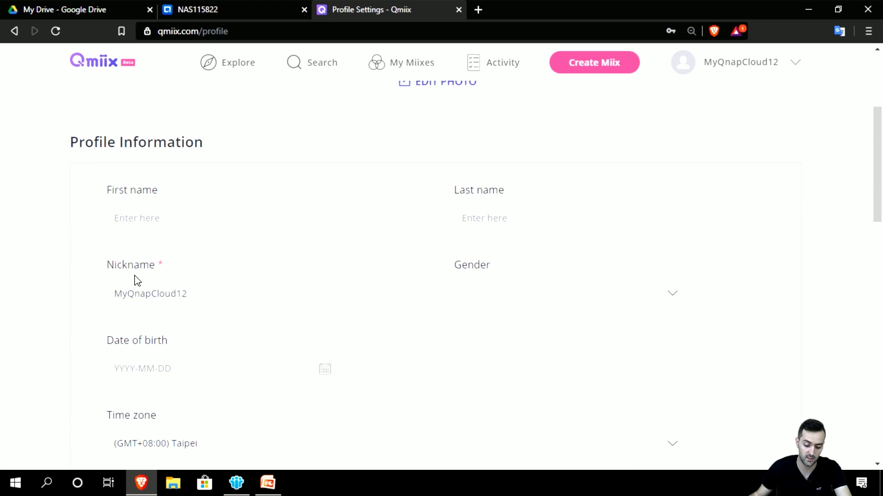
{"action": "scroll", "coordinate": [135, 264], "scroll_direction": "down", "scroll_amount": 2}
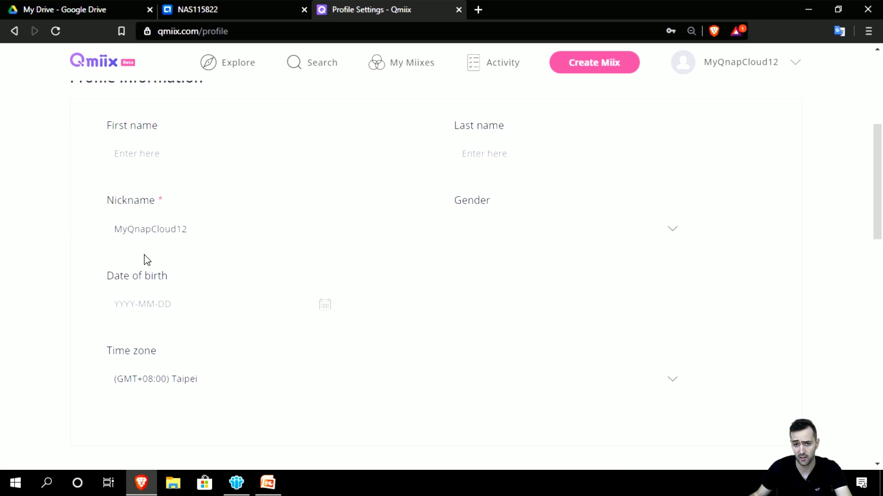
{"action": "scroll", "coordinate": [147, 261], "scroll_direction": "up", "scroll_amount": 4}
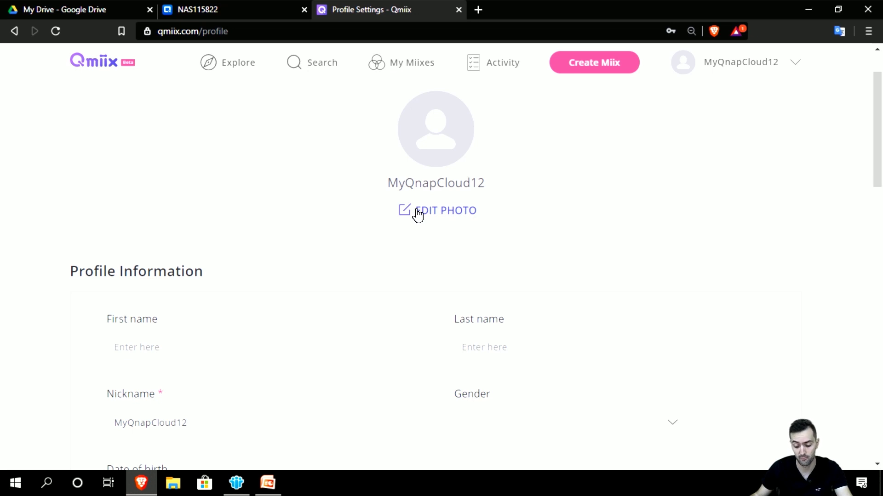
Step: Review the Notifications section's email and mobile push options, none enabled
{"action": "scroll", "coordinate": [418, 215], "scroll_direction": "down", "scroll_amount": 4}
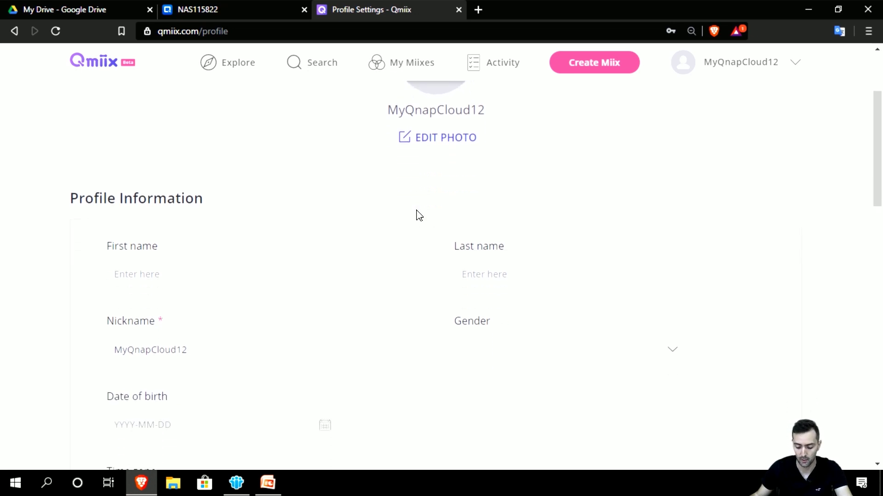
{"action": "scroll", "coordinate": [458, 230], "scroll_direction": "down", "scroll_amount": 1}
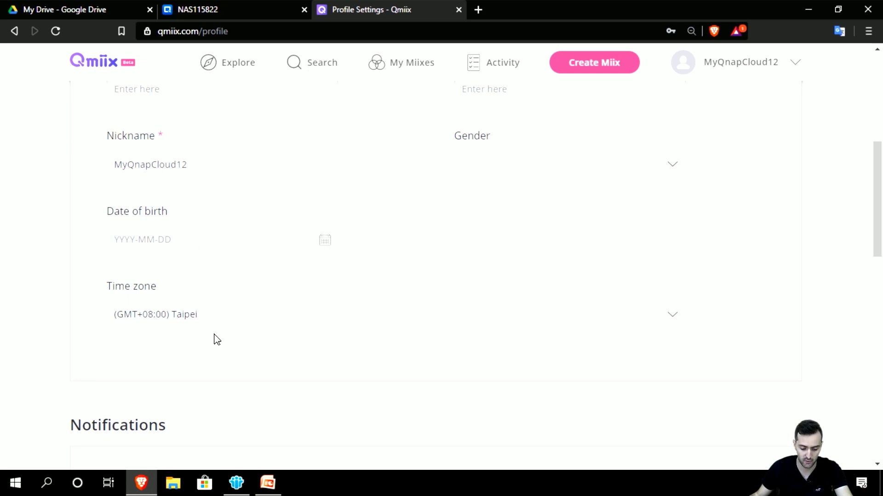
{"action": "scroll", "coordinate": [266, 322], "scroll_direction": "down", "scroll_amount": 7}
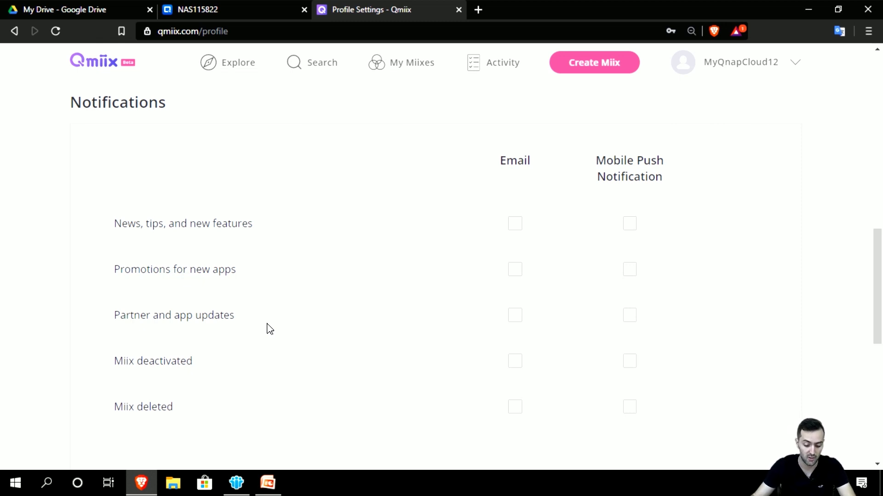
{"action": "scroll", "coordinate": [270, 318], "scroll_direction": "down", "scroll_amount": 3}
{"action": "scroll", "coordinate": [272, 318], "scroll_direction": "up", "scroll_amount": 1}
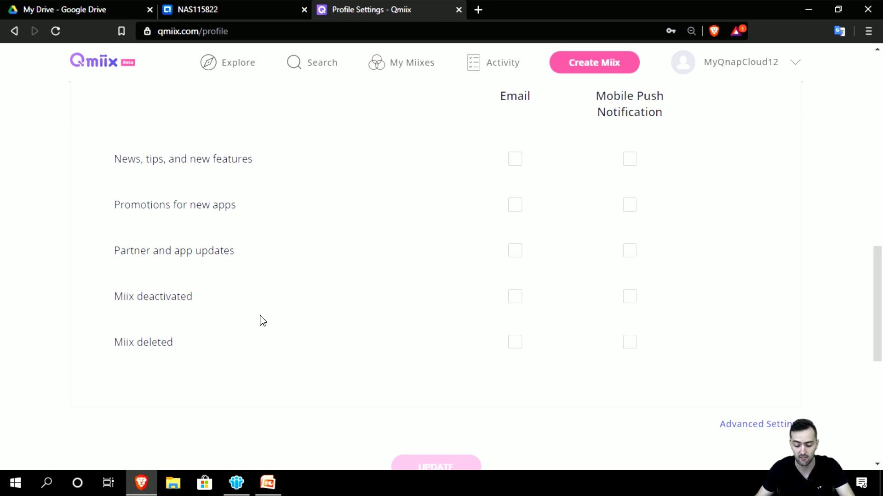
{"action": "scroll", "coordinate": [713, 410], "scroll_direction": "down", "scroll_amount": 1}
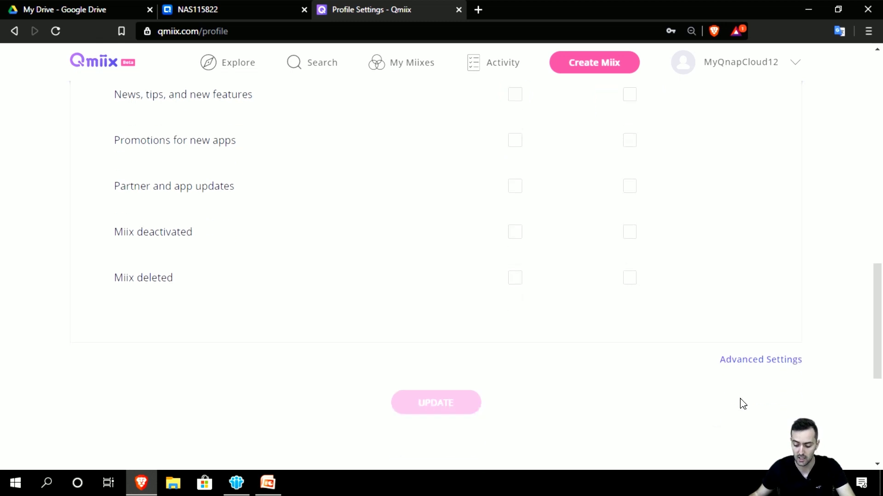
{"action": "left_click", "coordinate": [763, 364]}
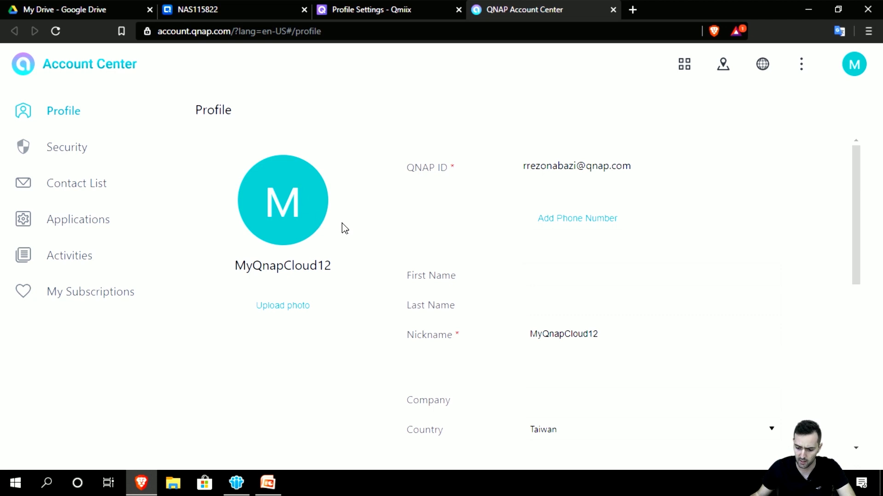
{"action": "scroll", "coordinate": [454, 217], "scroll_direction": "down", "scroll_amount": 1}
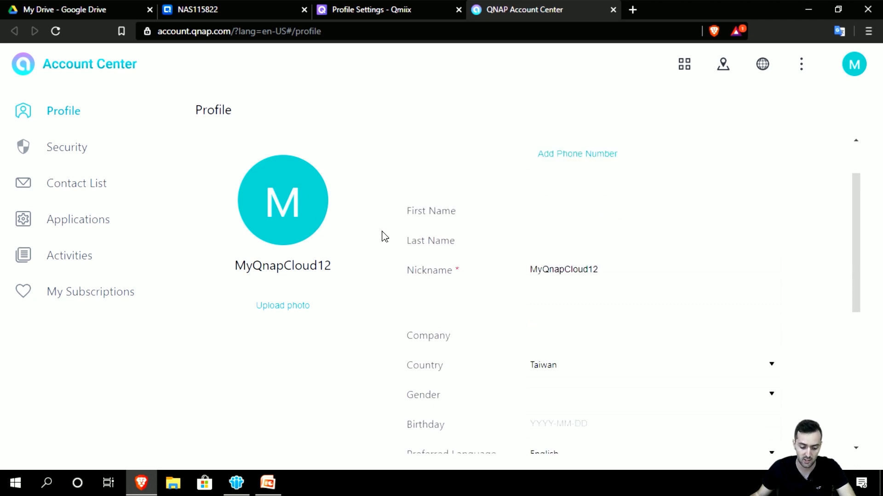
{"action": "scroll", "coordinate": [473, 258], "scroll_direction": "up", "scroll_amount": 1}
{"action": "scroll", "coordinate": [455, 292], "scroll_direction": "down", "scroll_amount": 5}
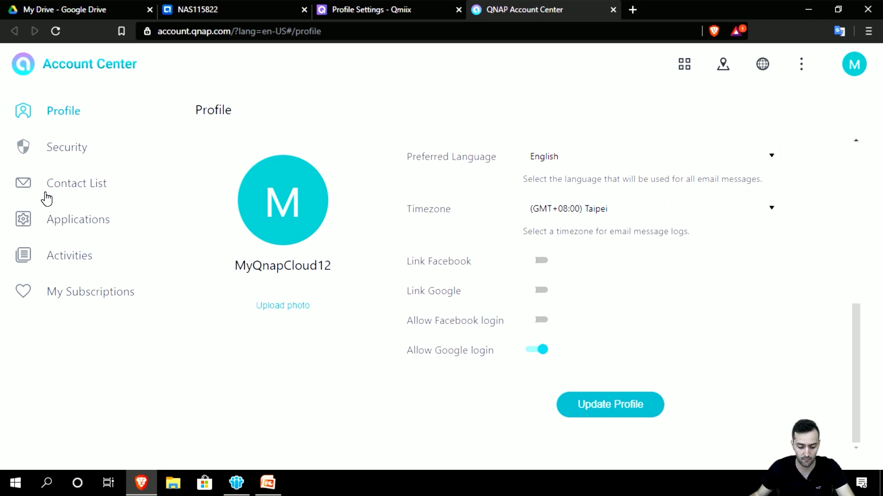
{"action": "left_click", "coordinate": [53, 152]}
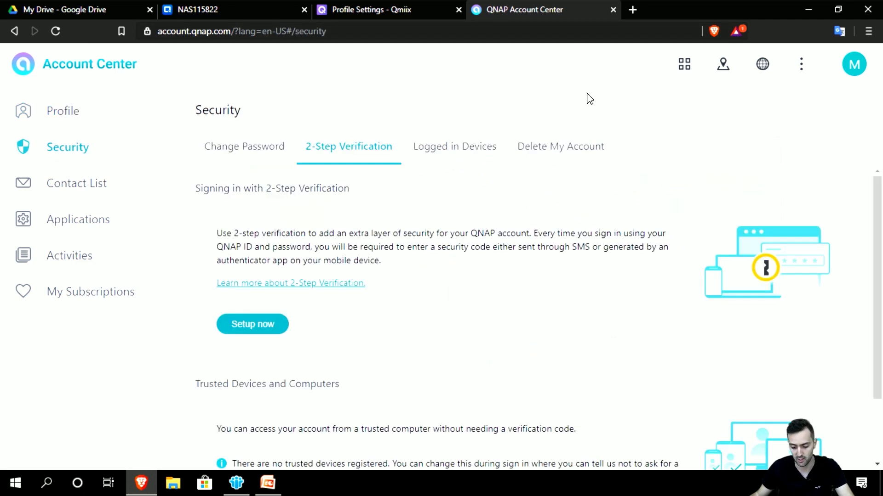
{"action": "scroll", "coordinate": [586, 203], "scroll_direction": "down", "scroll_amount": 1}
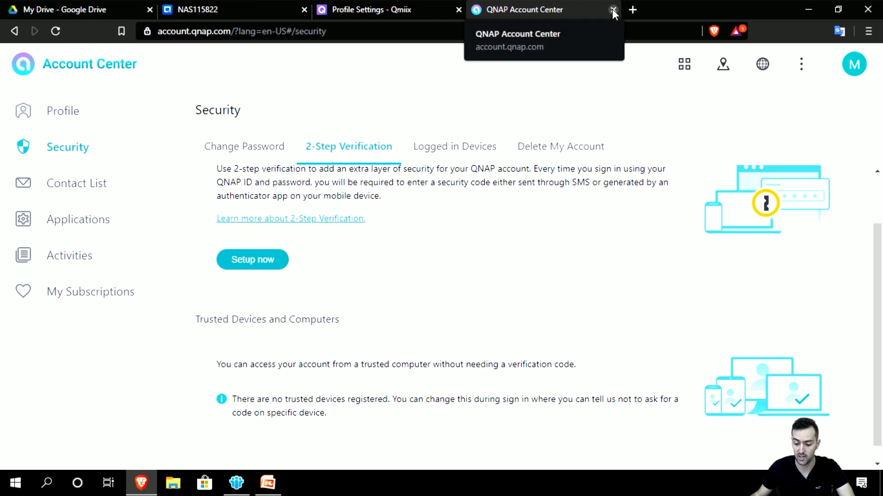
{"action": "left_click", "coordinate": [613, 10]}
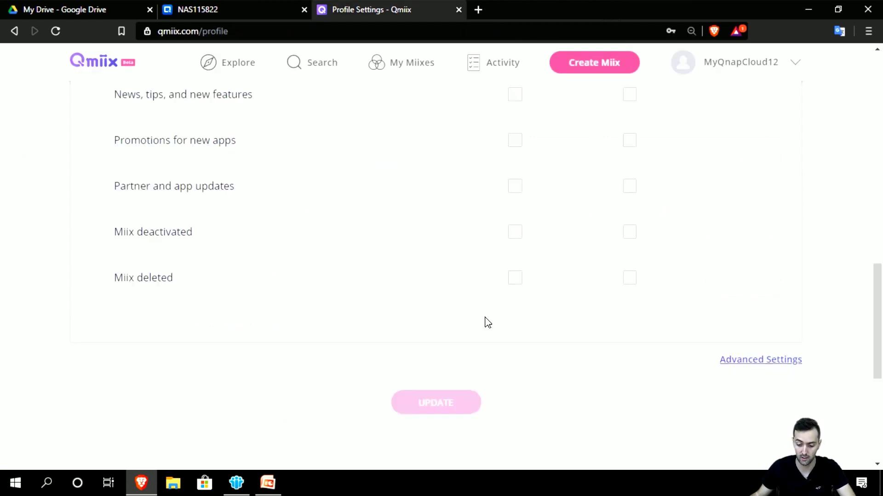
Step: Go to Connected Accounts (qmiix.com/my-accounts) from the MyQnapCloud12 account menu
{"action": "scroll", "coordinate": [486, 323], "scroll_direction": "up", "scroll_amount": 15}
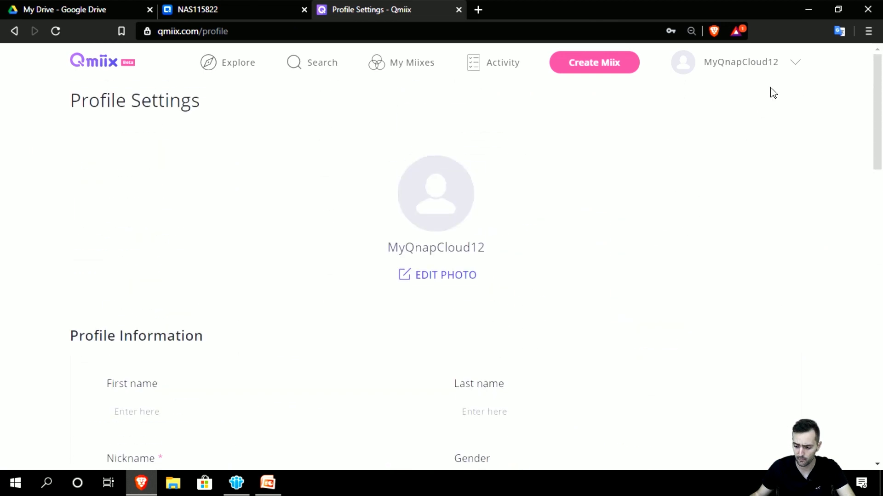
{"action": "left_click", "coordinate": [779, 68]}
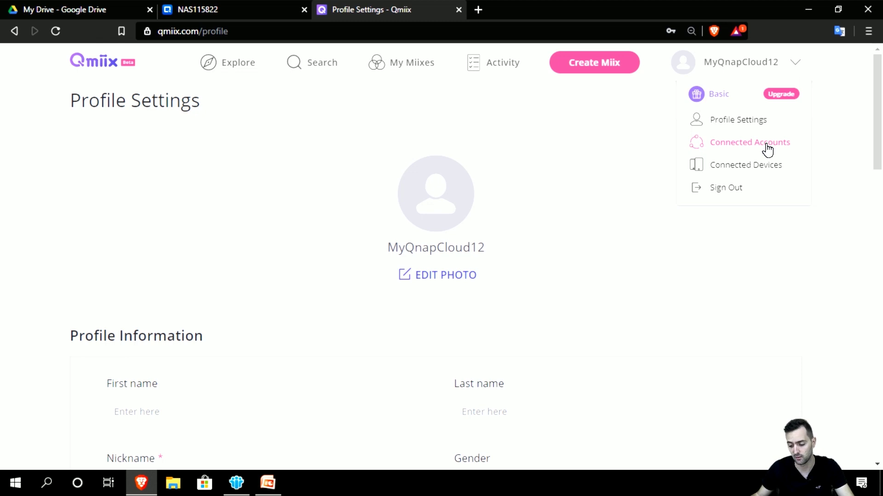
{"action": "left_click", "coordinate": [767, 148]}
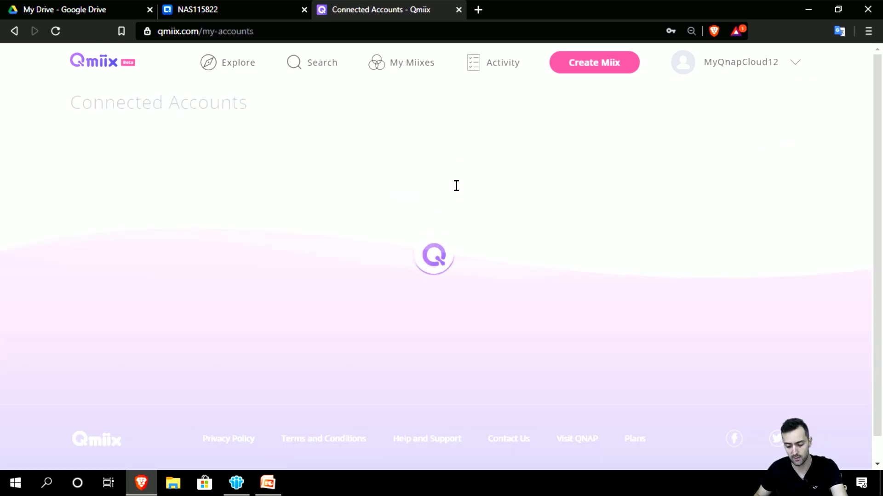
Step: Review the Connected Accounts list and reconnect the Dropbox account
{"action": "scroll", "coordinate": [361, 248], "scroll_direction": "down", "scroll_amount": 1}
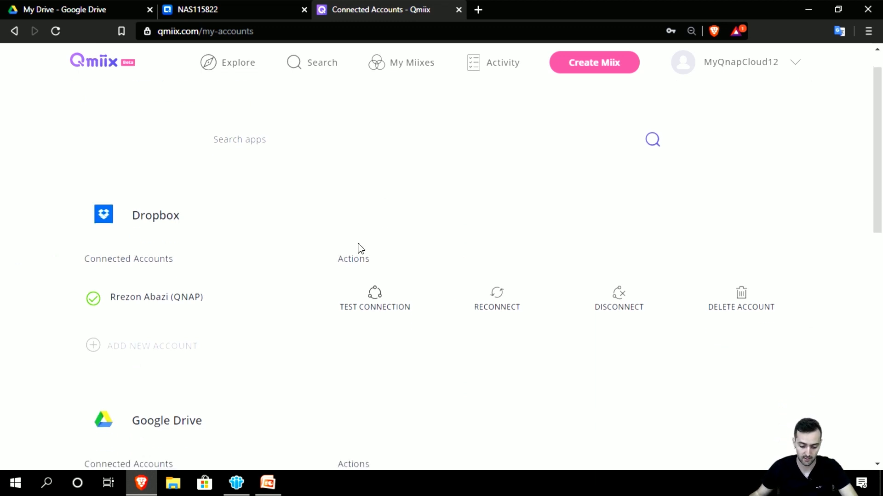
{"action": "scroll", "coordinate": [361, 248], "scroll_direction": "down", "scroll_amount": 1}
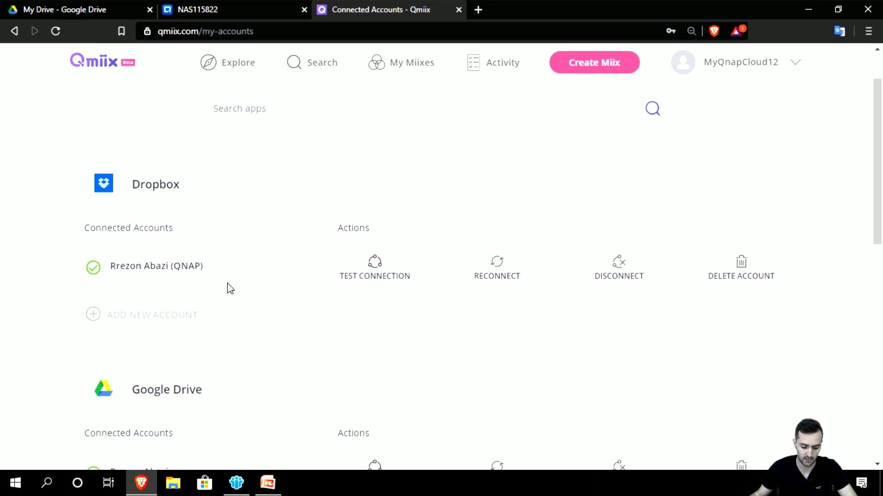
{"action": "scroll", "coordinate": [229, 290], "scroll_direction": "down", "scroll_amount": 3}
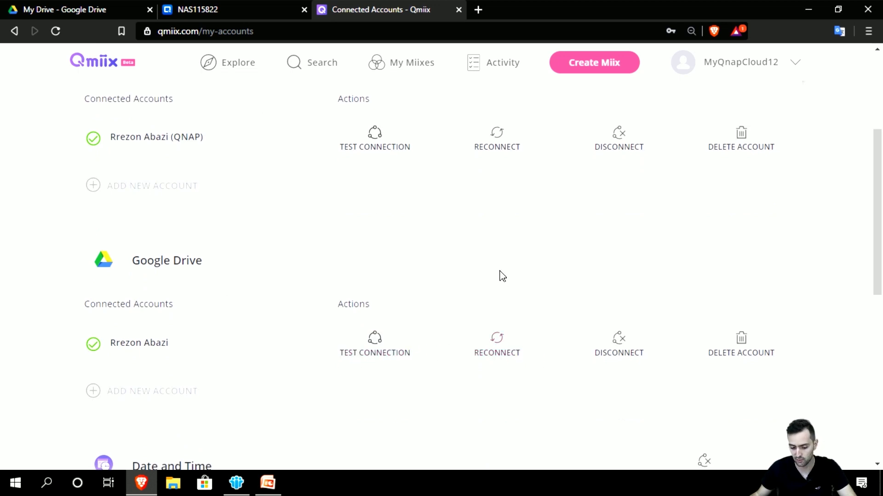
{"action": "scroll", "coordinate": [506, 278], "scroll_direction": "up", "scroll_amount": 1}
{"action": "left_click", "coordinate": [490, 208]}
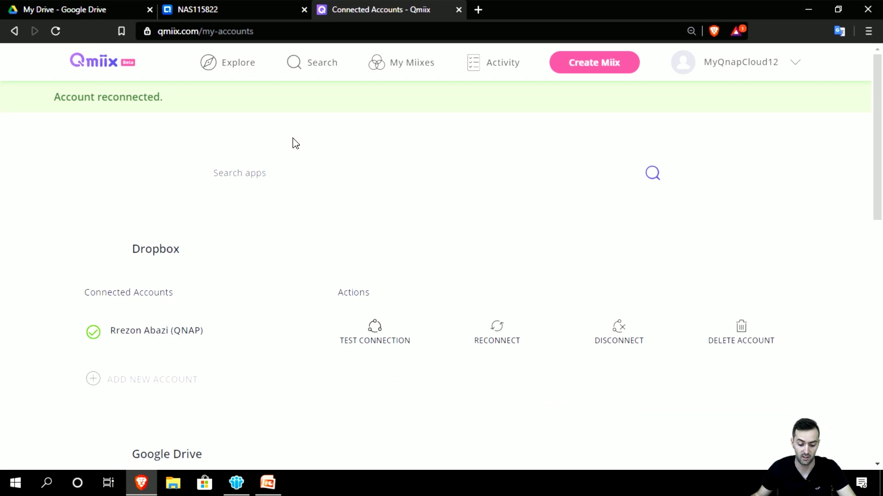
Step: Look over the Dropbox and Google Drive entries, each with one connected account
{"action": "scroll", "coordinate": [151, 281], "scroll_direction": "down", "scroll_amount": 1}
{"action": "scroll", "coordinate": [198, 363], "scroll_direction": "down", "scroll_amount": 5}
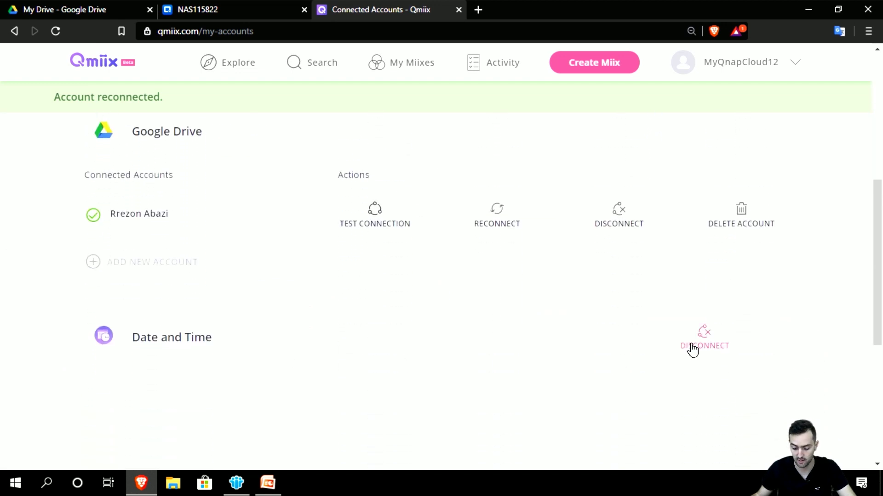
{"action": "scroll", "coordinate": [697, 347], "scroll_direction": "up", "scroll_amount": 5}
{"action": "scroll", "coordinate": [680, 357], "scroll_direction": "down", "scroll_amount": 3}
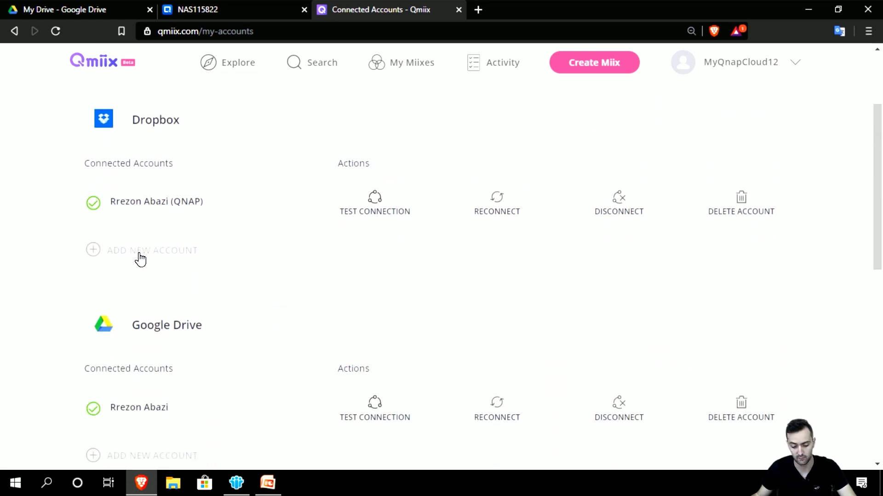
{"action": "scroll", "coordinate": [175, 262], "scroll_direction": "up", "scroll_amount": 1}
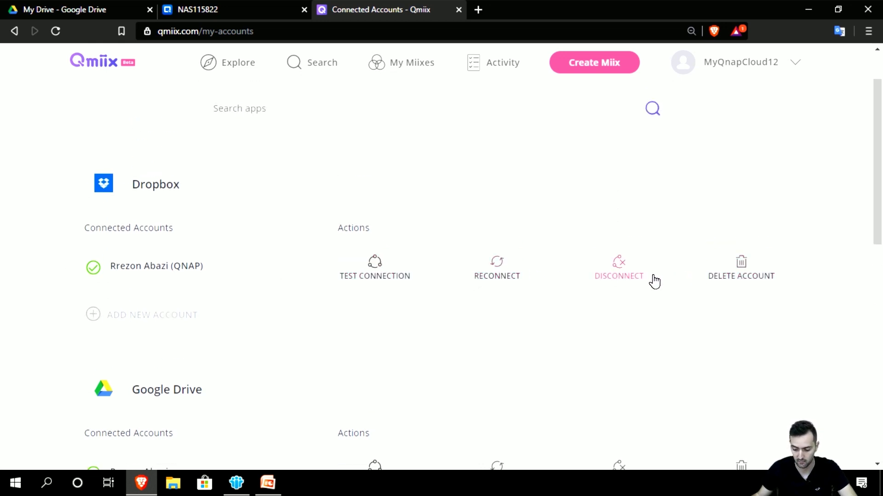
{"action": "scroll", "coordinate": [99, 324], "scroll_direction": "down", "scroll_amount": 1}
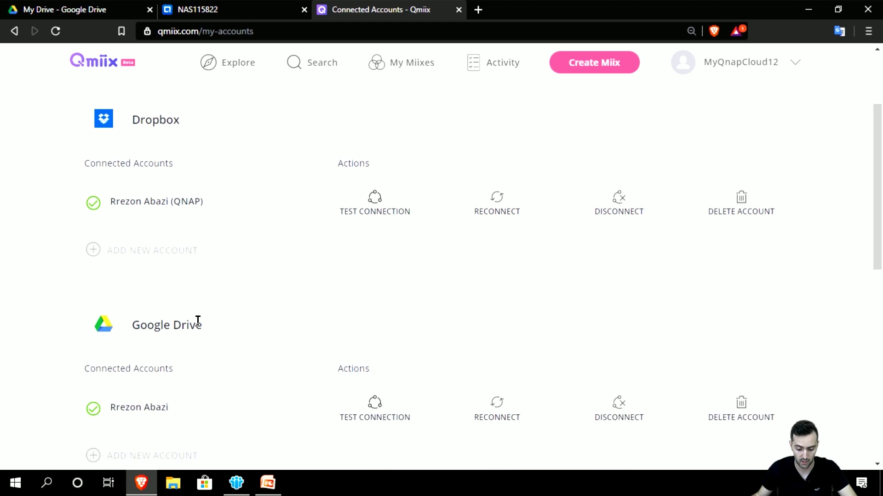
{"action": "scroll", "coordinate": [680, 252], "scroll_direction": "up", "scroll_amount": 2}
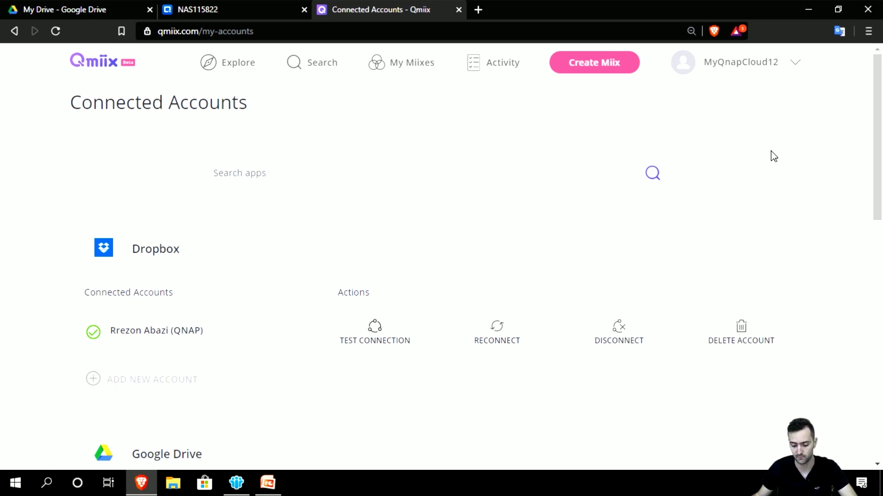
{"action": "scroll", "coordinate": [767, 173], "scroll_direction": "down", "scroll_amount": 3}
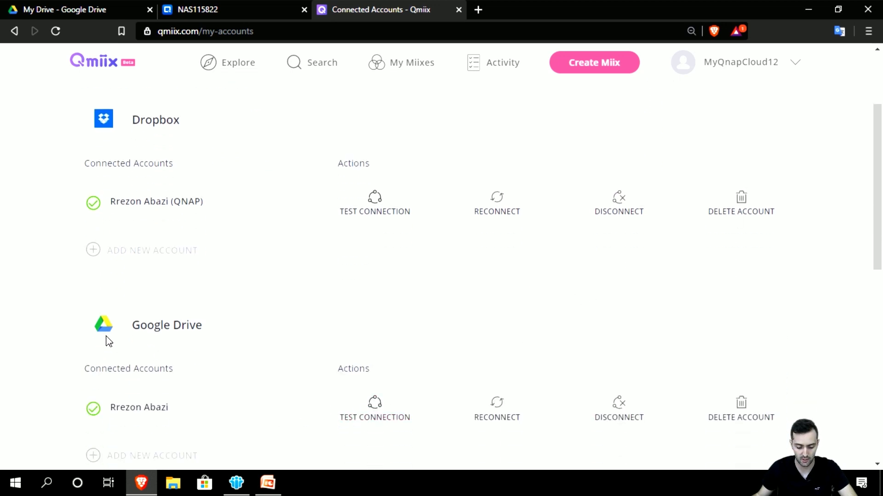
{"action": "scroll", "coordinate": [699, 225], "scroll_direction": "up", "scroll_amount": 3}
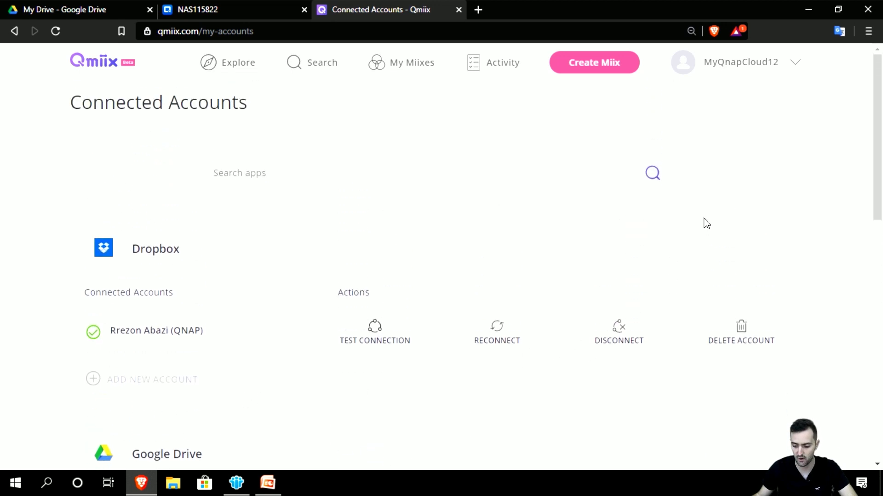
{"action": "left_click", "coordinate": [783, 64]}
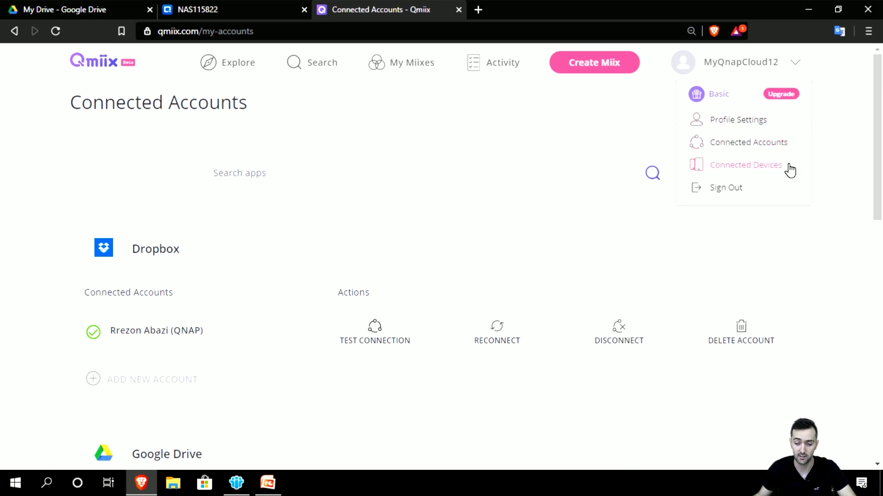
Step: Check Connected Devices' NAS Devices tab (none registered), then switch to the NAS115822 desktop
{"action": "left_click", "coordinate": [789, 171]}
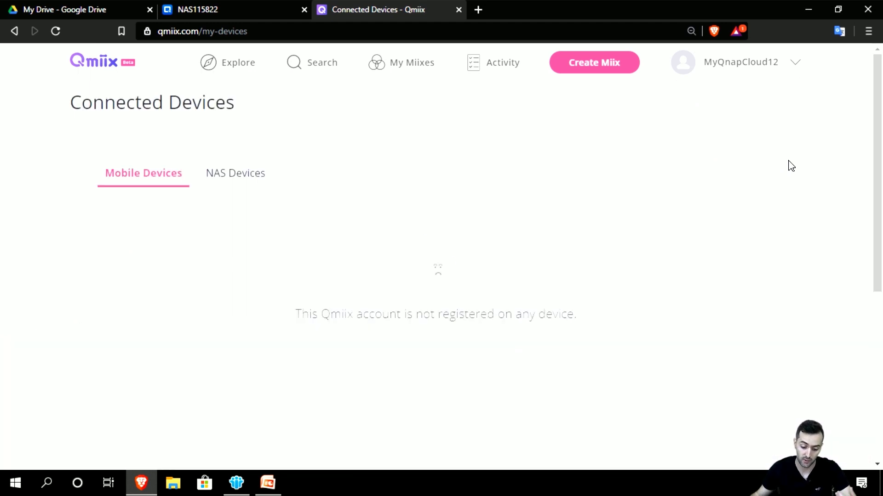
{"action": "scroll", "coordinate": [311, 291], "scroll_direction": "down", "scroll_amount": 2}
{"action": "scroll", "coordinate": [312, 291], "scroll_direction": "up", "scroll_amount": 2}
{"action": "left_click", "coordinate": [249, 183]}
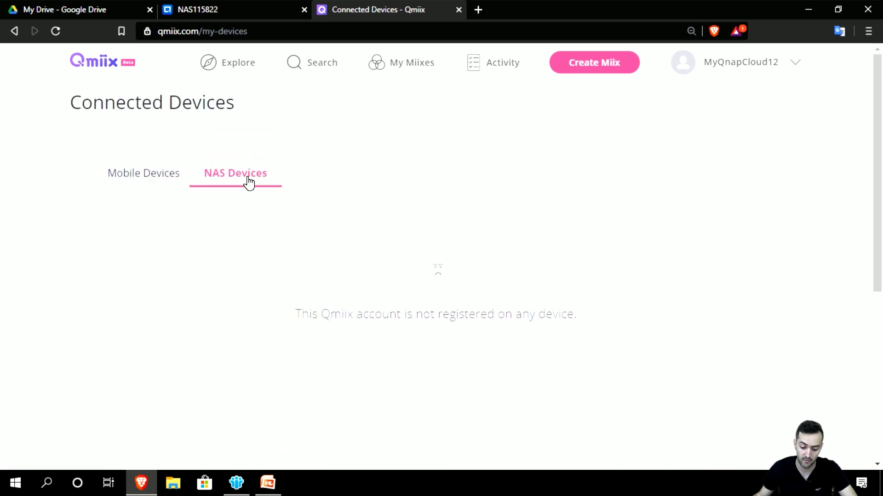
{"action": "left_click", "coordinate": [225, 177]}
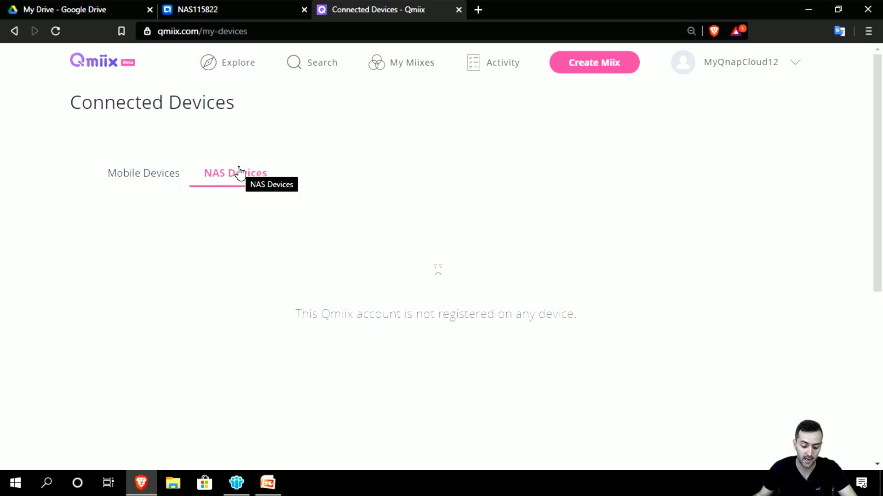
{"action": "left_click", "coordinate": [239, 4]}
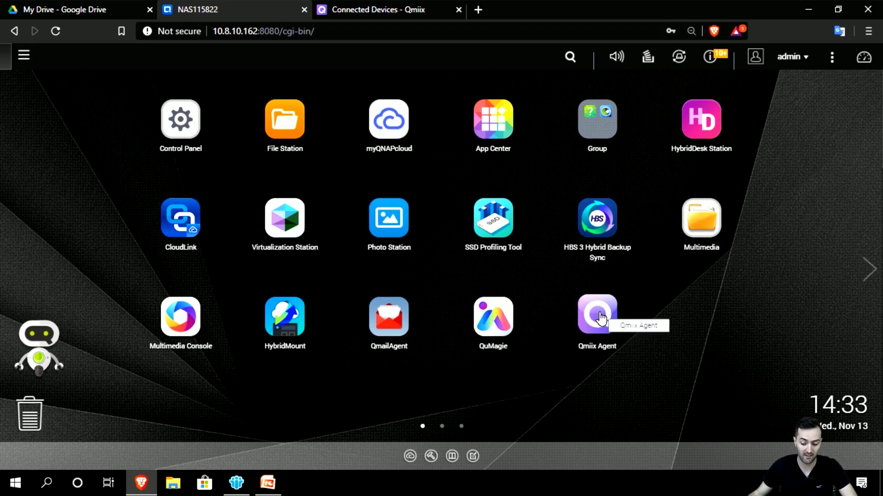
Step: Search a maximized App Center for 'qmi' to confirm Qmiix Agent 1.0.95, then launch the agent
{"action": "left_click", "coordinate": [502, 141]}
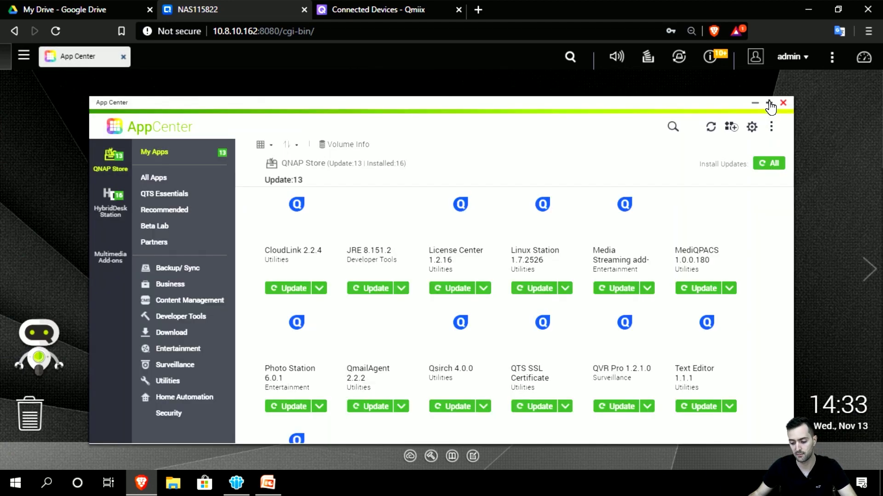
{"action": "left_click", "coordinate": [769, 103]}
{"action": "left_click", "coordinate": [761, 101]}
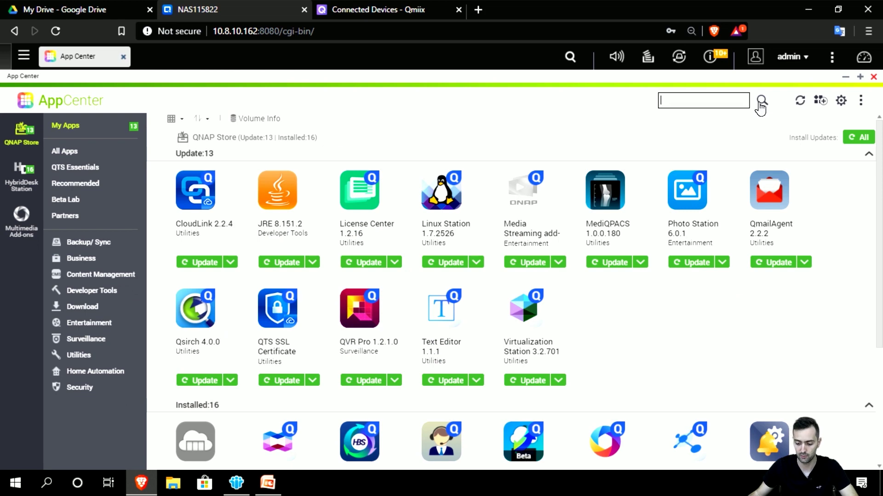
{"action": "type", "text": "qm"}
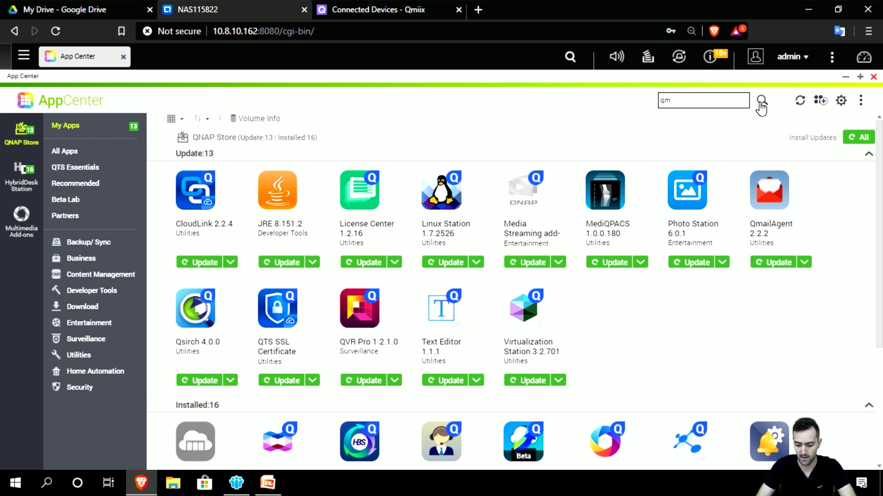
{"action": "type", "text": "ii"}
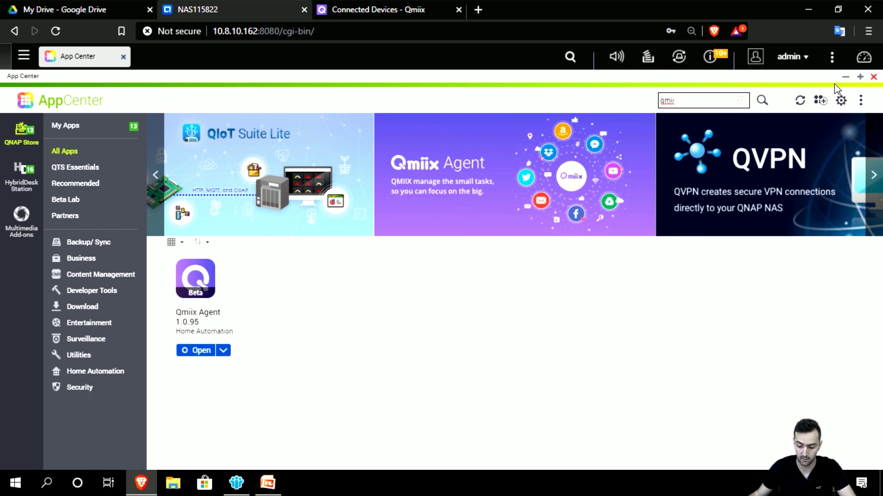
{"action": "left_click", "coordinate": [874, 77]}
{"action": "left_click", "coordinate": [606, 320]}
Step: Log in to Qmiix Agent with the saved QID login, maximize it, then minimize it
{"action": "left_click", "coordinate": [614, 251]}
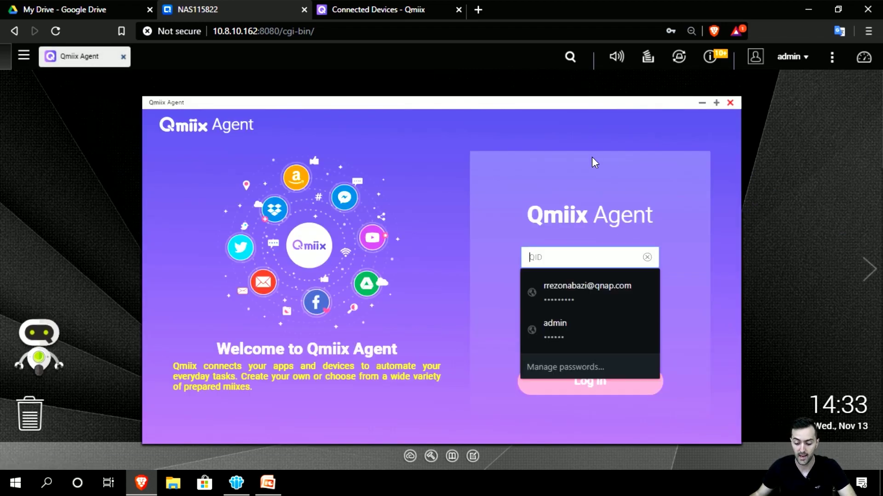
{"action": "left_click", "coordinate": [588, 287]}
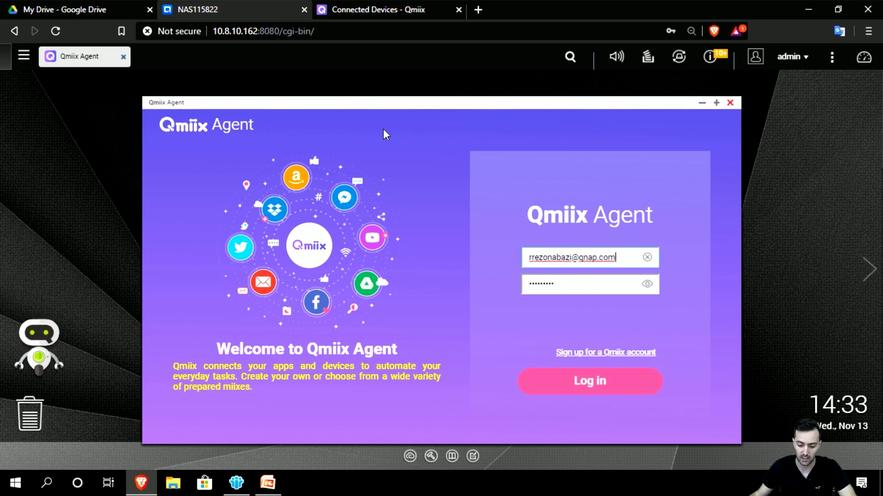
{"action": "left_click", "coordinate": [379, 9]}
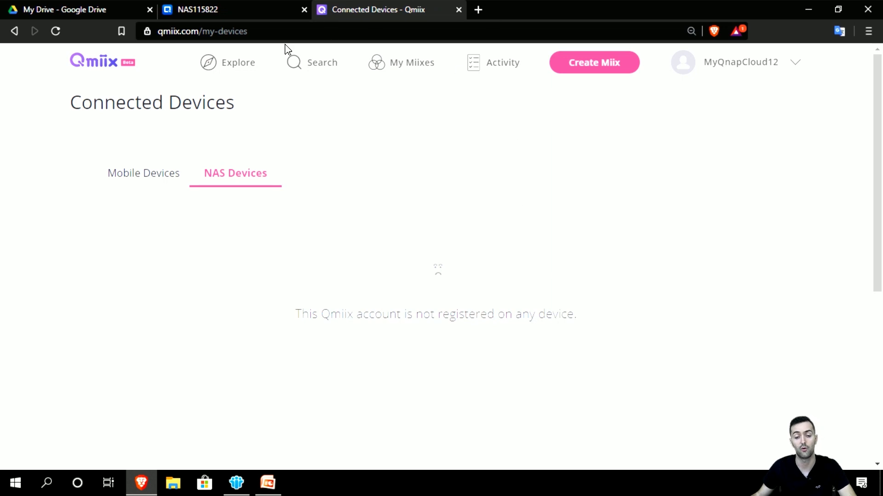
{"action": "left_click", "coordinate": [243, 11]}
{"action": "left_click", "coordinate": [648, 386]}
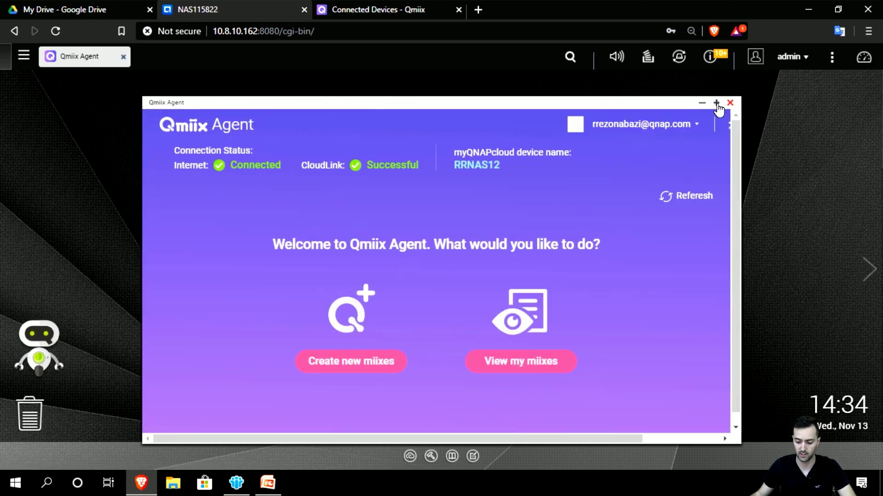
{"action": "left_click", "coordinate": [715, 103]}
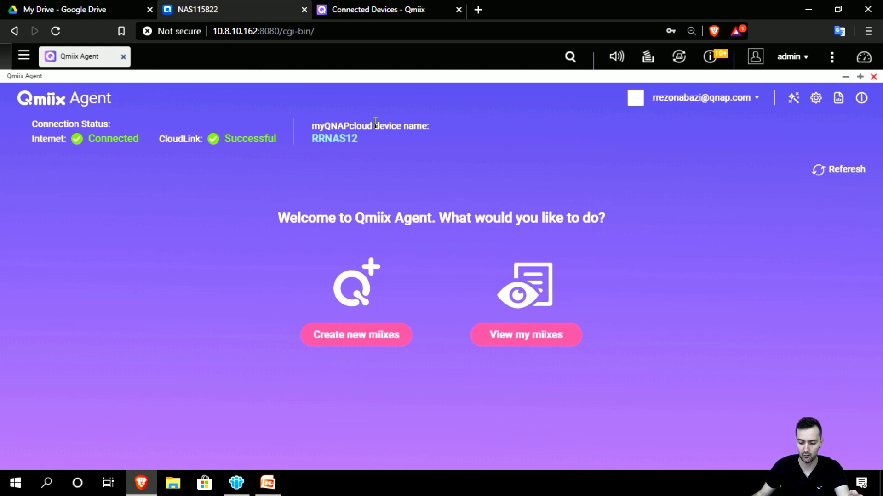
{"action": "left_click", "coordinate": [844, 79]}
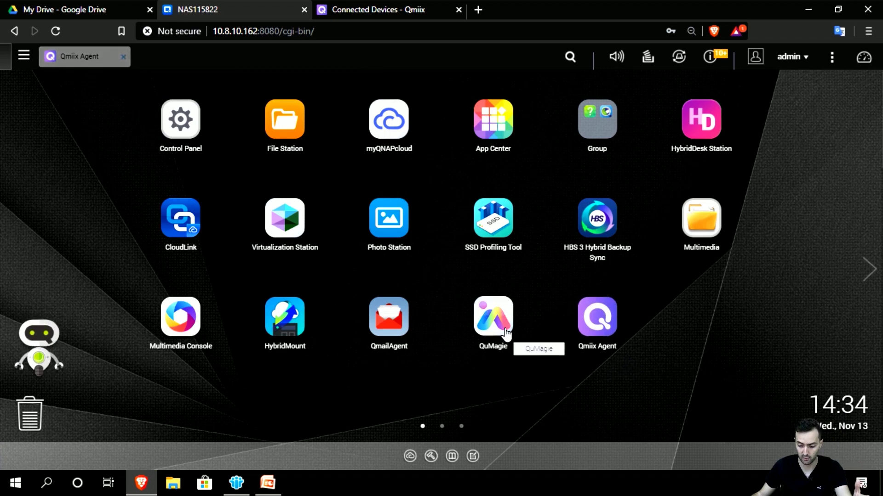
Step: Confirm myQNAPcloud shows CloudLink enabled with a normal connection, then restore Qmiix Agent
{"action": "left_click", "coordinate": [189, 225]}
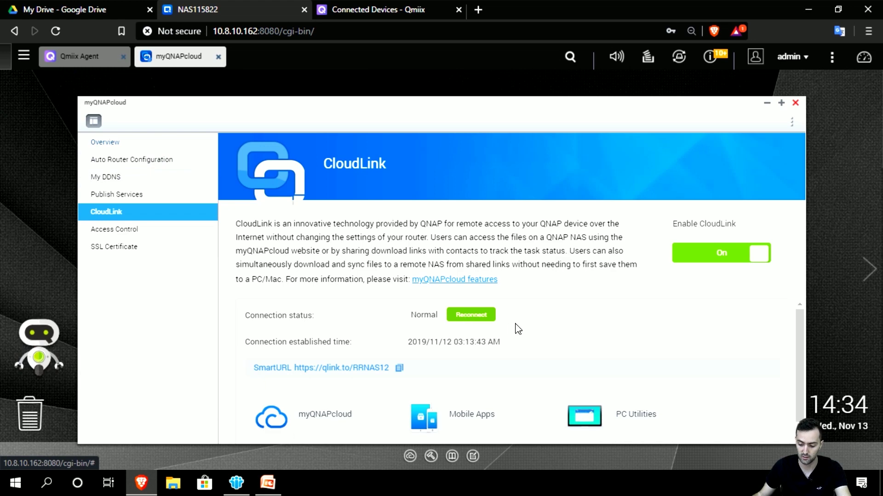
{"action": "left_click", "coordinate": [795, 103]}
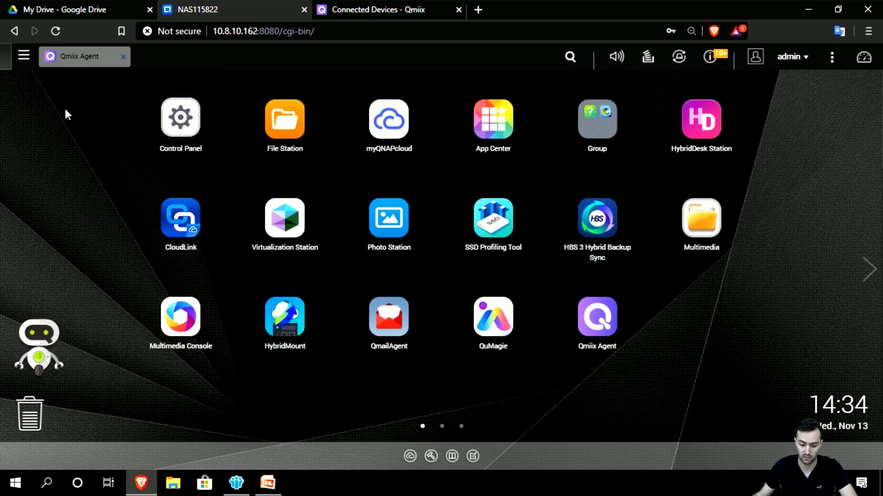
{"action": "left_click", "coordinate": [76, 56]}
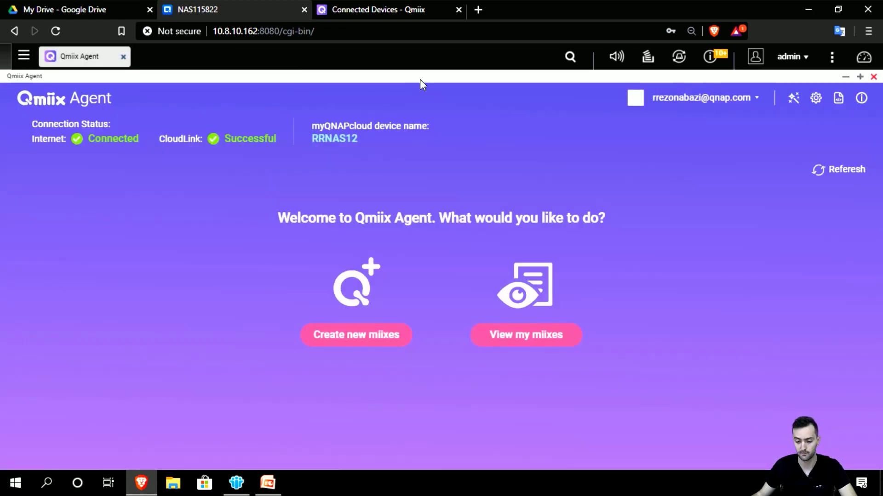
{"action": "left_click", "coordinate": [395, 12]}
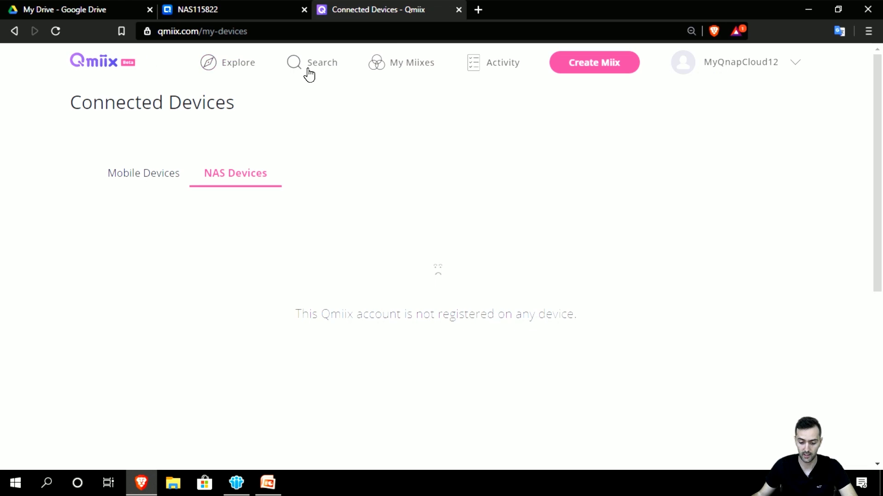
Step: Check the Explore activity log's device-added entry against the NAS name RRNAS12 shown in Qmiix Agent
{"action": "left_click", "coordinate": [242, 73]}
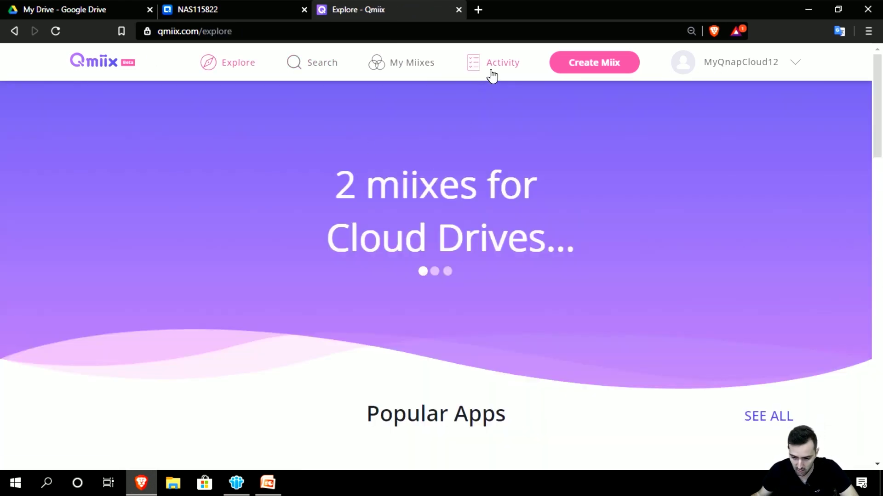
{"action": "left_click", "coordinate": [490, 76]}
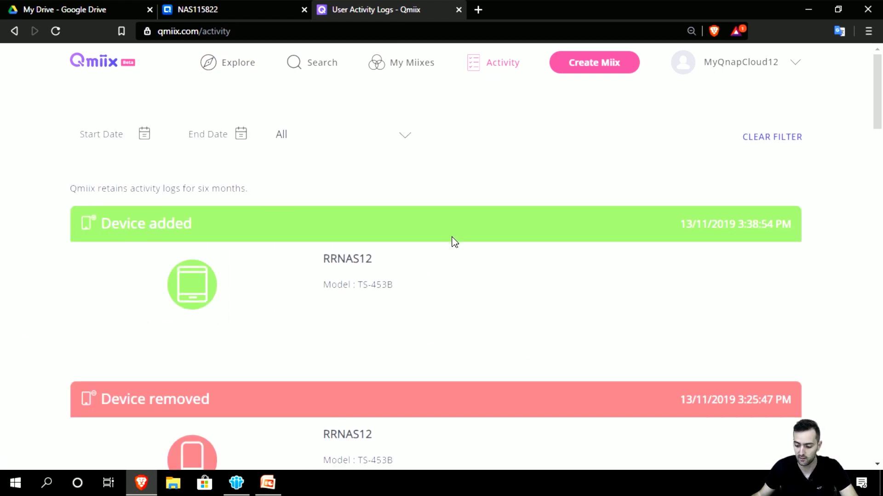
{"action": "left_click", "coordinate": [256, 6]}
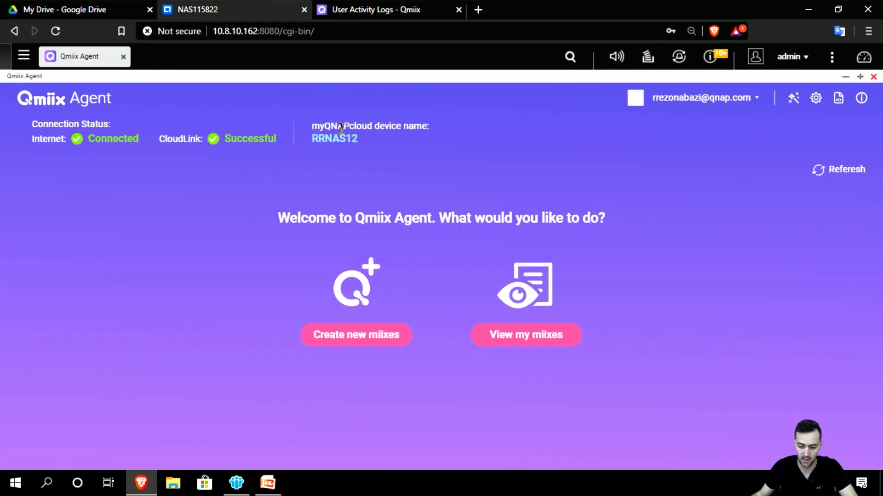
{"action": "left_click_drag", "start_coordinate": [321, 128], "coordinate": [437, 130]}
{"action": "left_click", "coordinate": [437, 130]}
{"action": "left_click_drag", "start_coordinate": [379, 126], "coordinate": [321, 138]}
{"action": "left_click", "coordinate": [322, 138]}
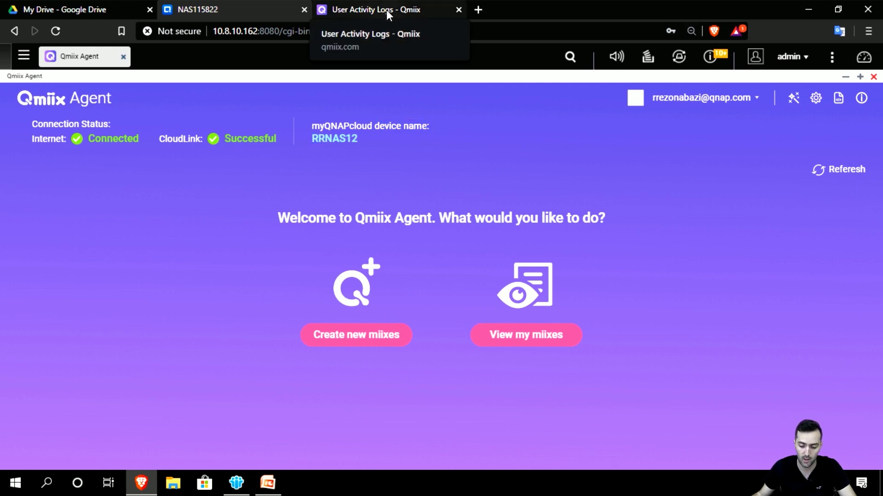
{"action": "left_click", "coordinate": [386, 9]}
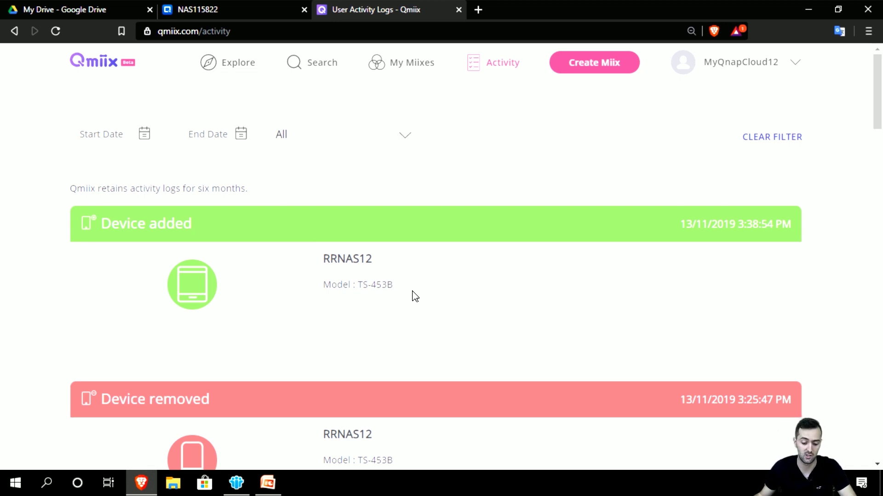
{"action": "left_click", "coordinate": [240, 7]}
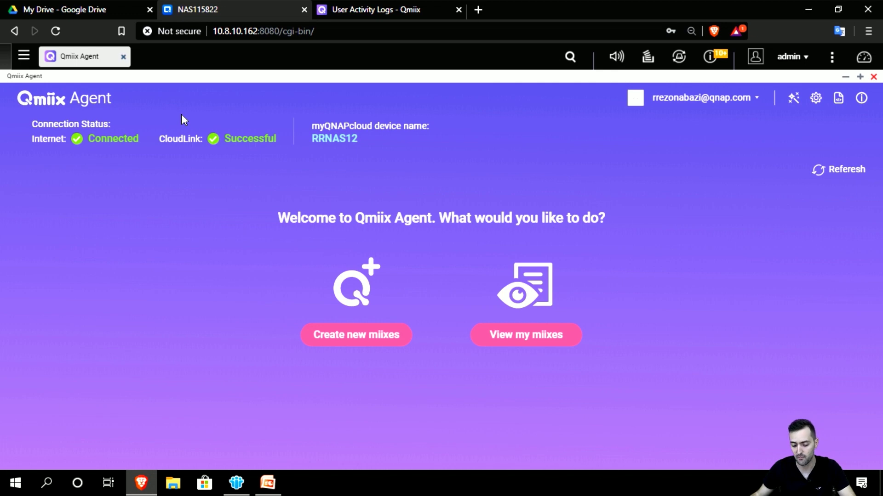
{"action": "left_click", "coordinate": [357, 13]}
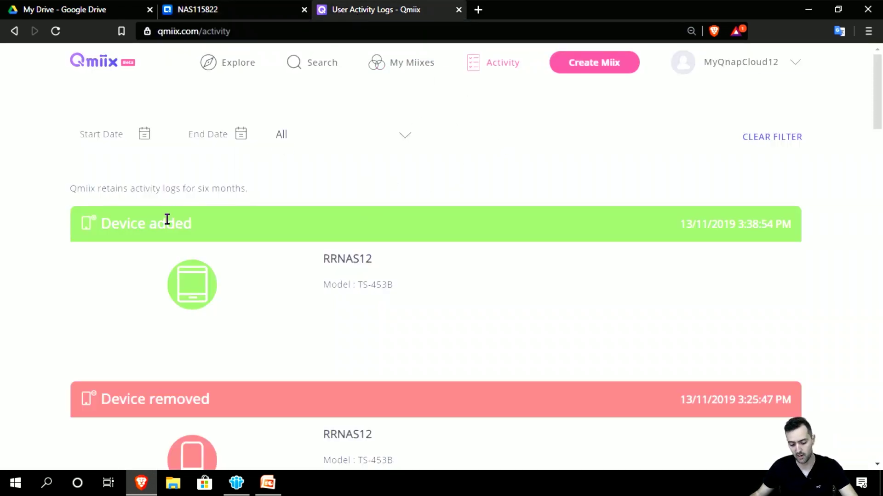
{"action": "scroll", "coordinate": [315, 355], "scroll_direction": "down", "scroll_amount": 3}
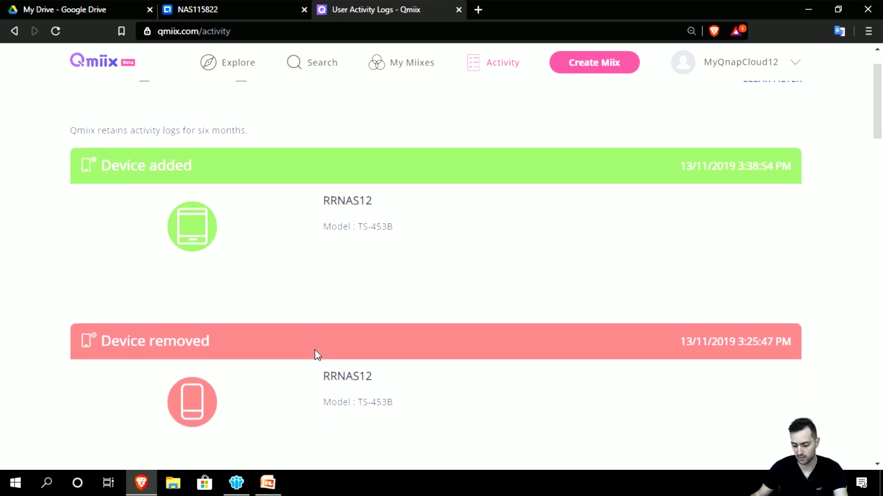
{"action": "scroll", "coordinate": [316, 363], "scroll_direction": "up", "scroll_amount": 1}
{"action": "scroll", "coordinate": [316, 363], "scroll_direction": "up", "scroll_amount": 2}
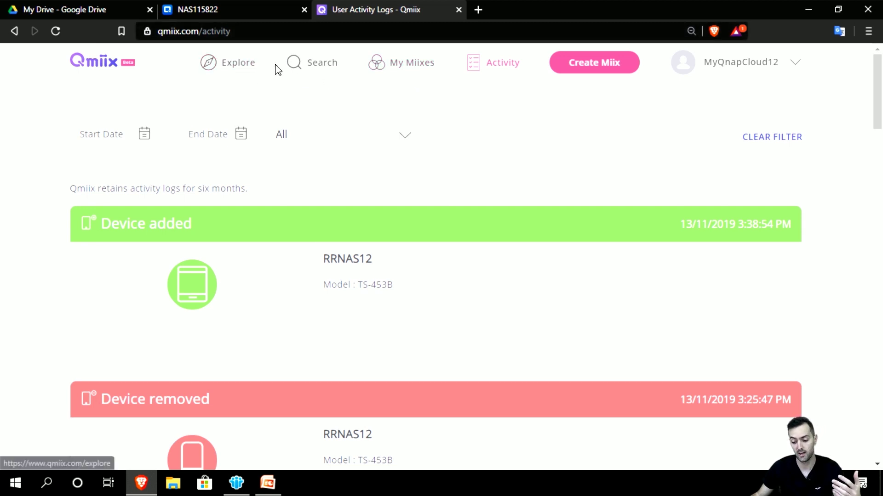
{"action": "left_click", "coordinate": [432, 70]}
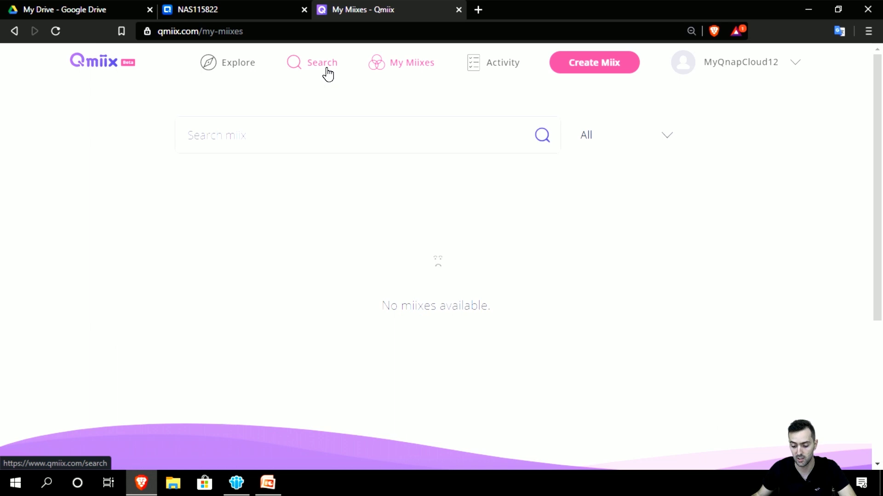
Step: Open the app search page and scroll through its app listing
{"action": "left_click", "coordinate": [314, 77]}
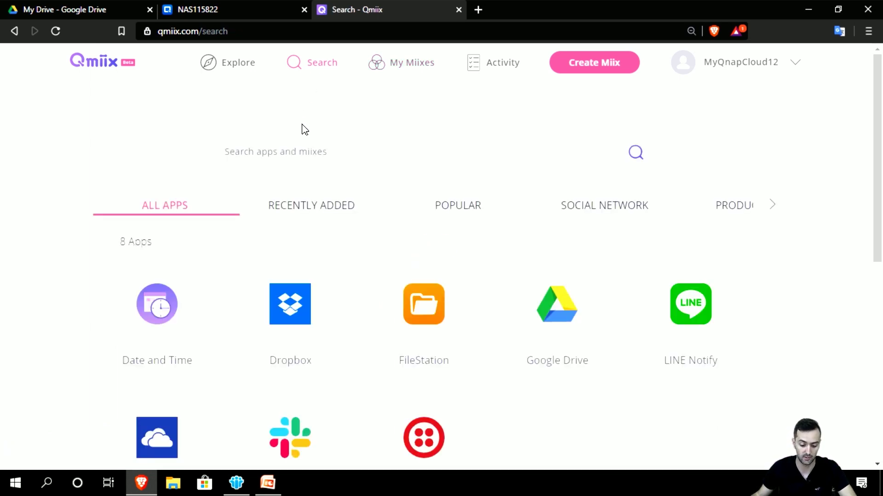
{"action": "scroll", "coordinate": [305, 145], "scroll_direction": "down", "scroll_amount": 3}
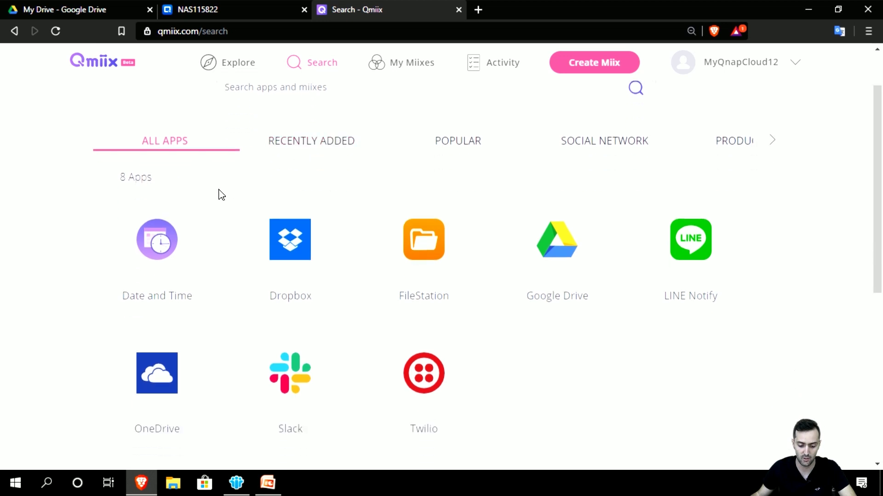
{"action": "scroll", "coordinate": [217, 199], "scroll_direction": "up", "scroll_amount": 2}
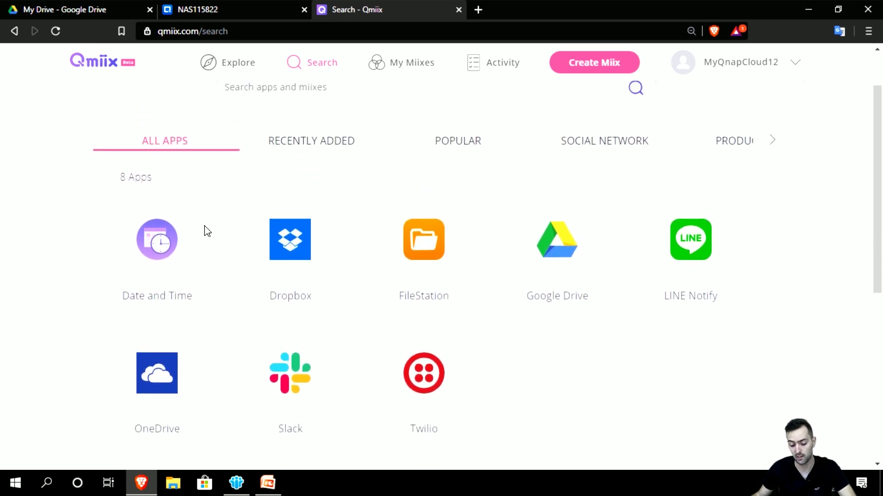
{"action": "scroll", "coordinate": [199, 262], "scroll_direction": "down", "scroll_amount": 1}
{"action": "scroll", "coordinate": [199, 262], "scroll_direction": "up", "scroll_amount": 1}
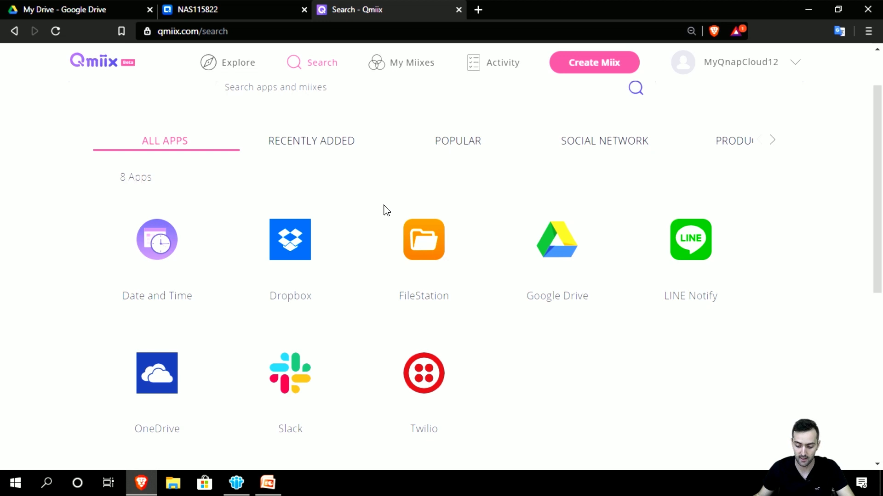
{"action": "scroll", "coordinate": [393, 205], "scroll_direction": "up", "scroll_amount": 1}
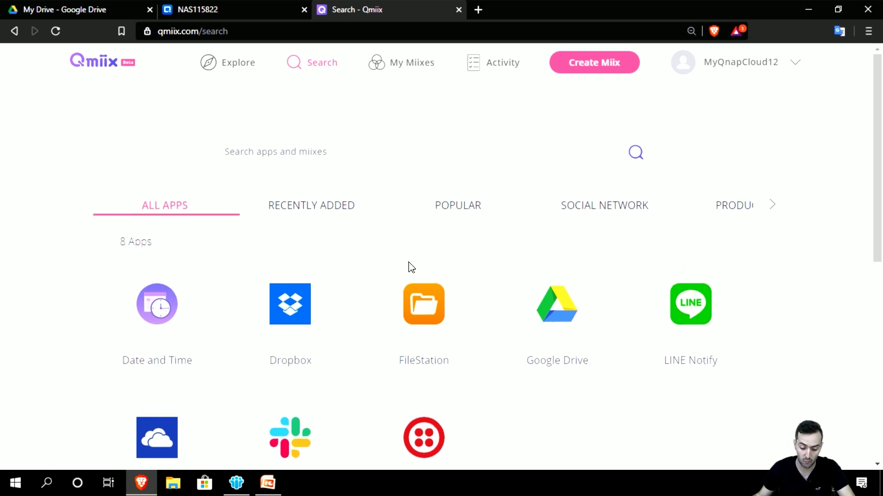
{"action": "scroll", "coordinate": [395, 249], "scroll_direction": "down", "scroll_amount": 1}
Step: Browse the Recently Added, Most Popular, Social Network, Productivity, Storage and Business categories, then return to All Apps
{"action": "left_click", "coordinate": [329, 146]}
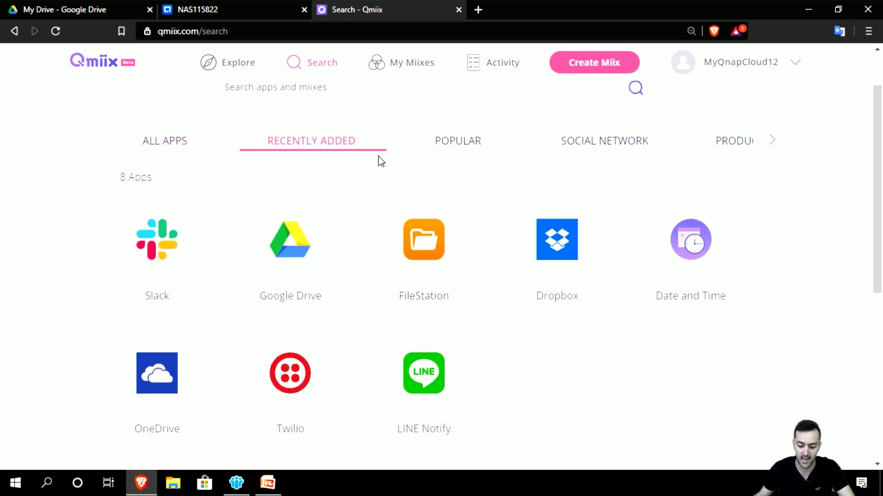
{"action": "left_click", "coordinate": [450, 154]}
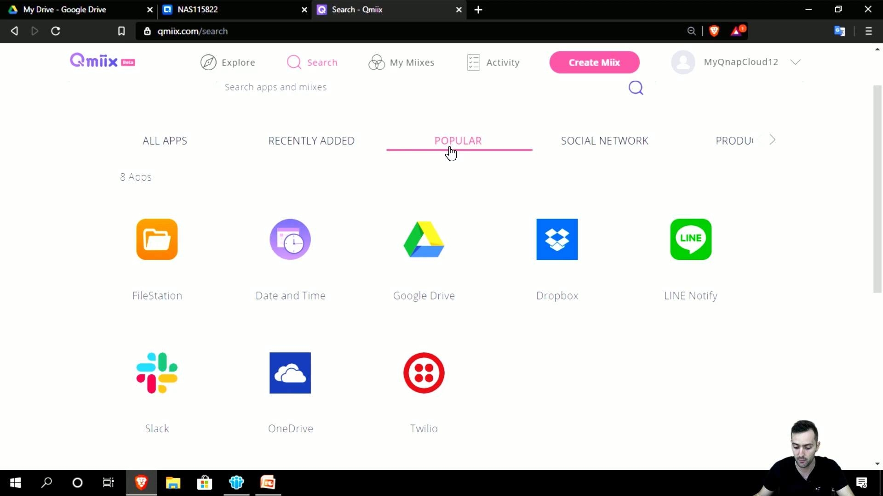
{"action": "left_click", "coordinate": [597, 150]}
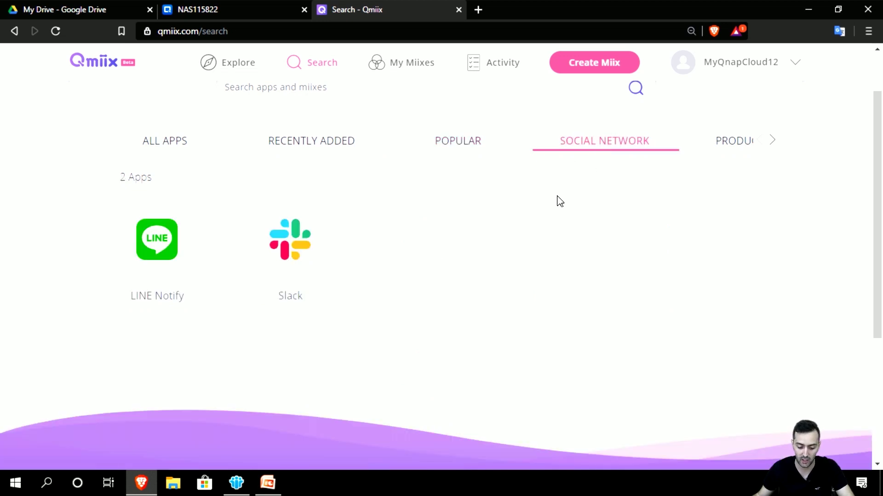
{"action": "left_click", "coordinate": [720, 152]}
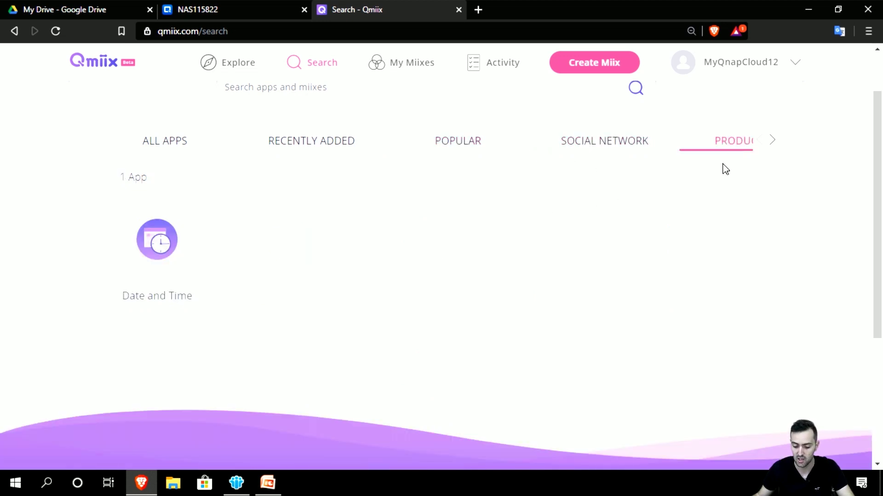
{"action": "left_click", "coordinate": [772, 141]}
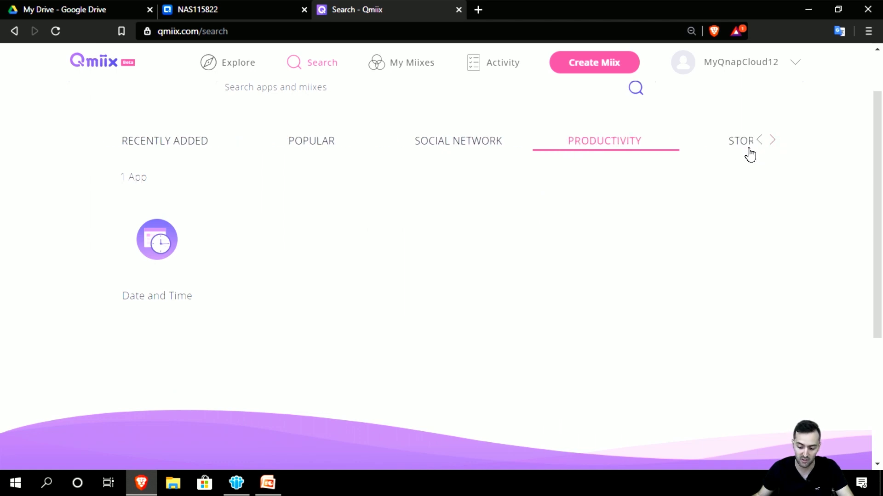
{"action": "left_click", "coordinate": [772, 140]}
{"action": "left_click", "coordinate": [617, 146]}
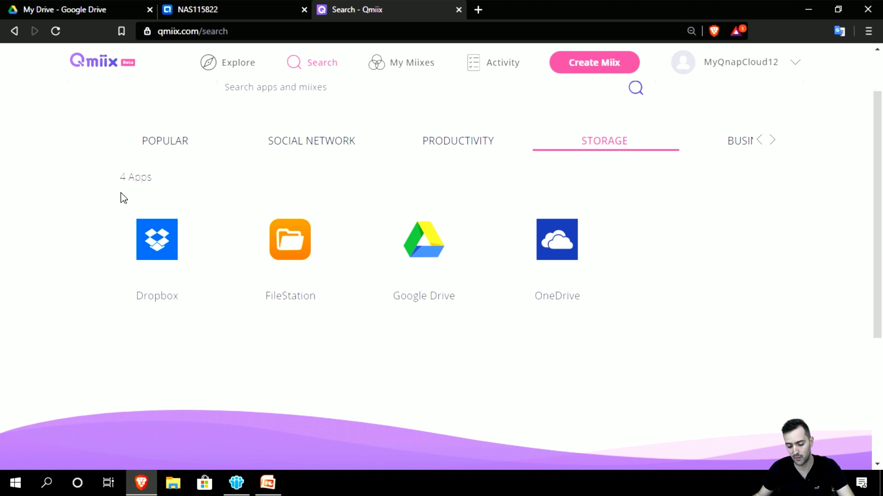
{"action": "left_click", "coordinate": [773, 141]}
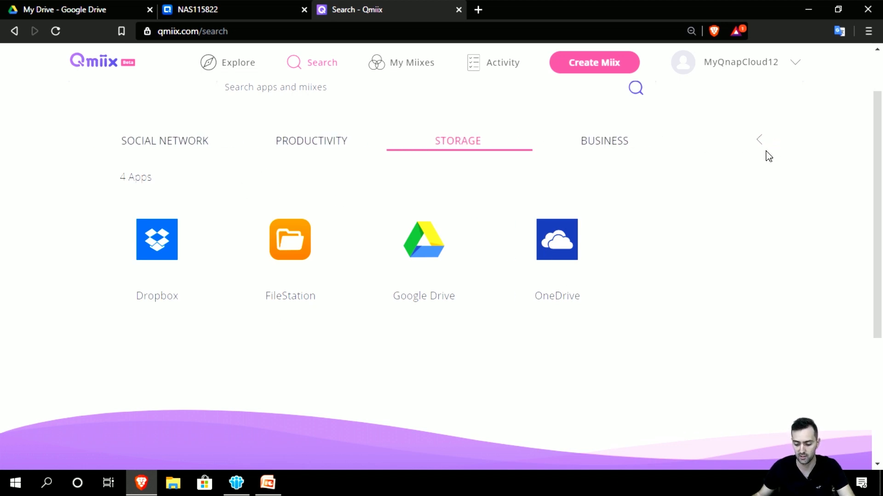
{"action": "left_click", "coordinate": [620, 152]}
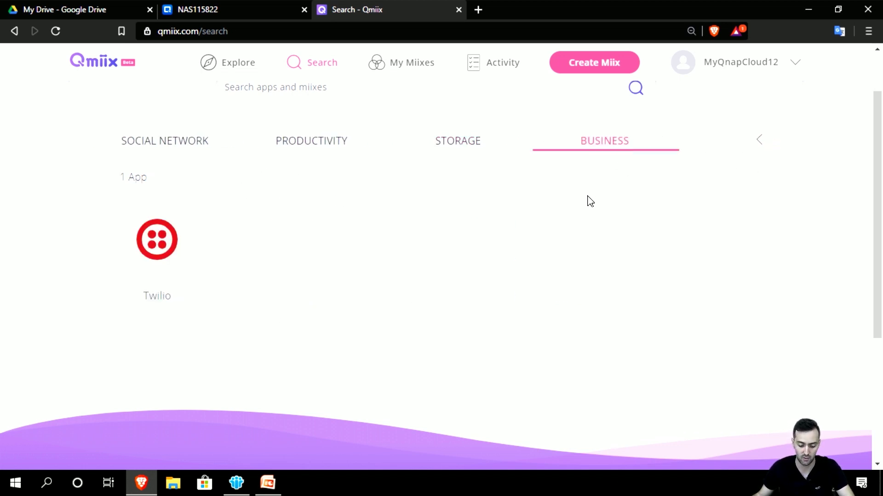
{"action": "left_click", "coordinate": [761, 145]}
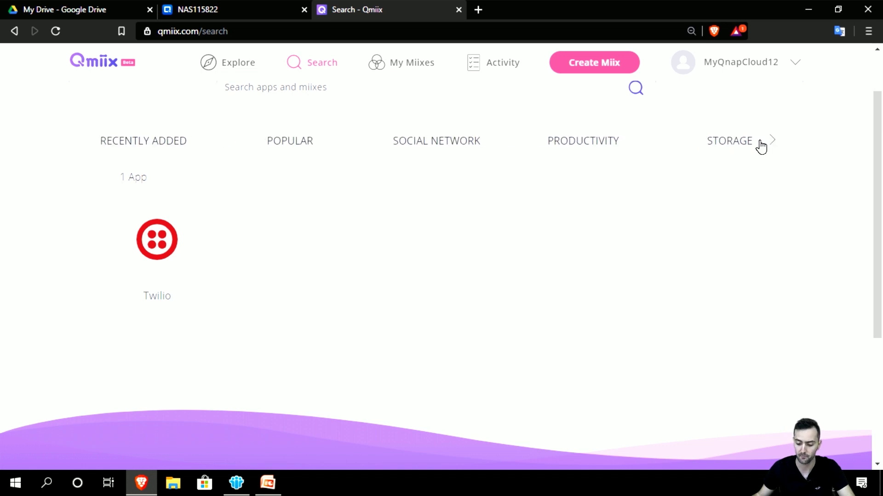
{"action": "left_click", "coordinate": [183, 148]}
{"action": "scroll", "coordinate": [539, 368], "scroll_direction": "up", "scroll_amount": 2}
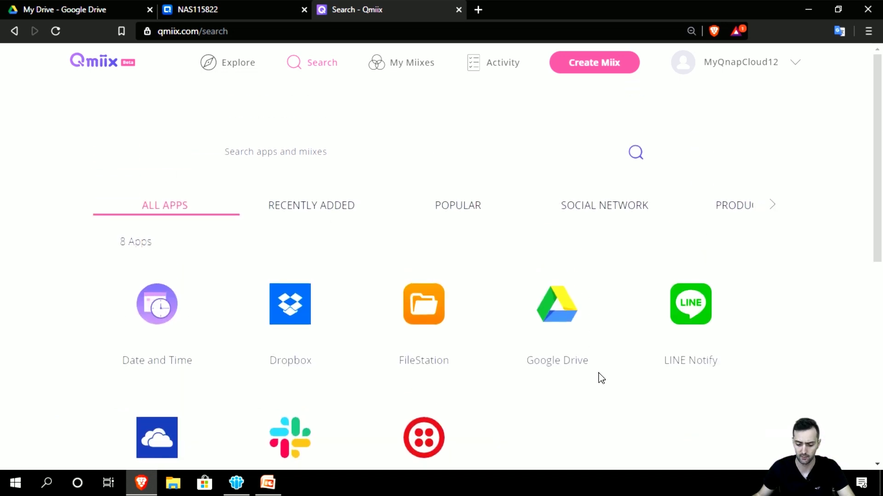
Step: Go to the Connected Accounts page from the account menu
{"action": "left_click", "coordinate": [733, 70]}
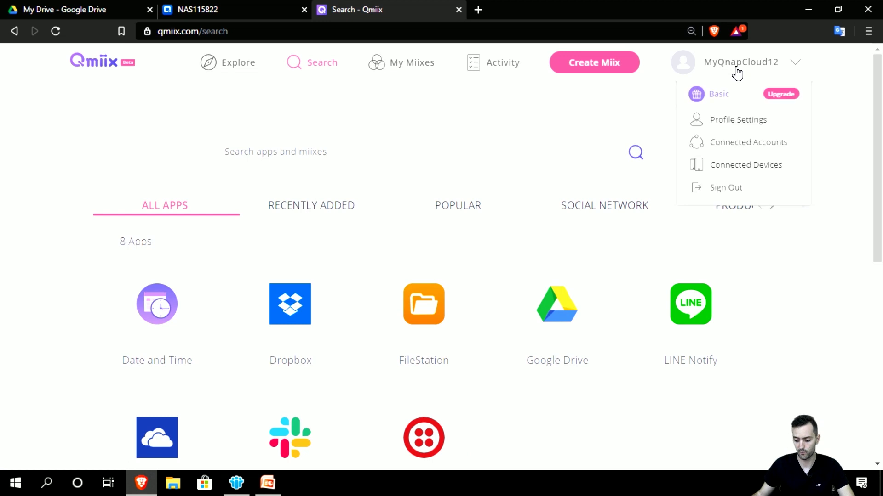
{"action": "left_click", "coordinate": [756, 145]}
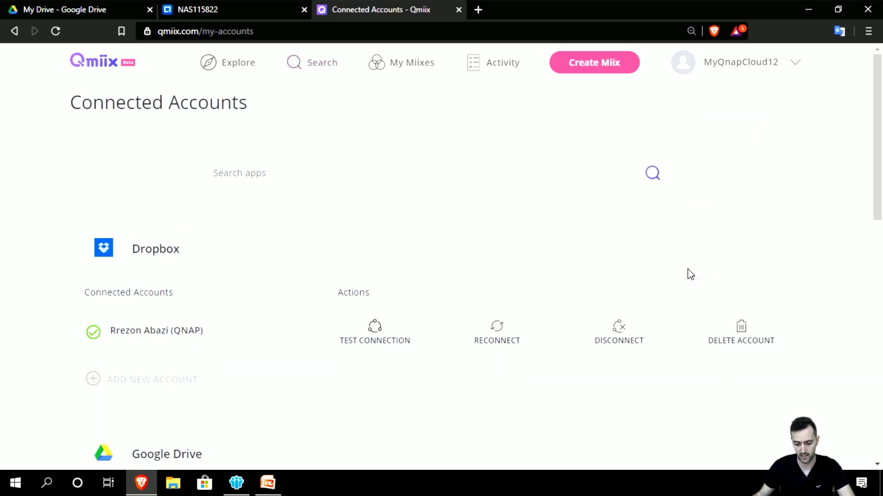
{"action": "scroll", "coordinate": [686, 278], "scroll_direction": "down", "scroll_amount": 3}
{"action": "scroll", "coordinate": [687, 275], "scroll_direction": "up", "scroll_amount": 3}
Step: Confirm under Connected Devices > NAS Devices that RRNAS12 has FileStation connected, then return to Explore
{"action": "left_click", "coordinate": [735, 79]}
{"action": "left_click", "coordinate": [751, 172]}
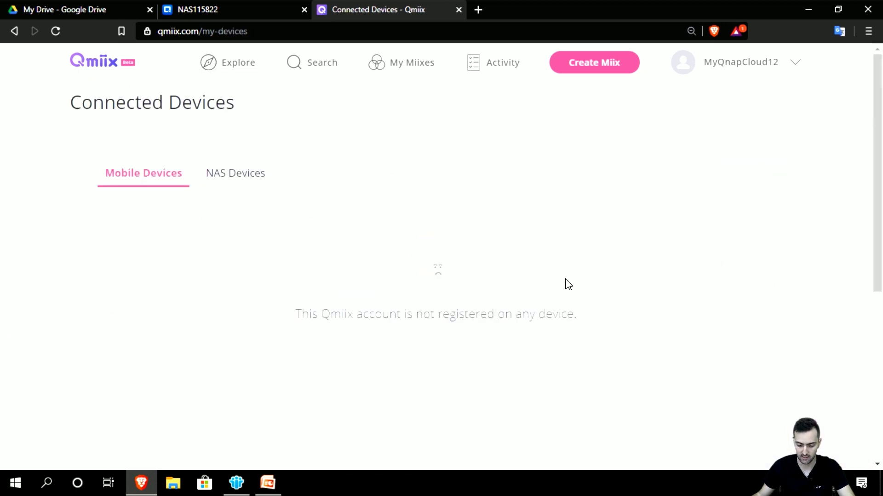
{"action": "left_click", "coordinate": [248, 181]}
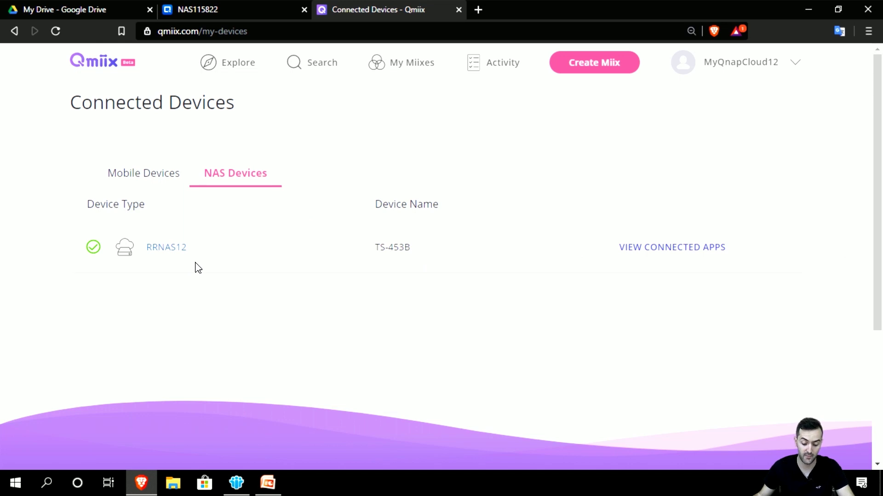
{"action": "left_click", "coordinate": [678, 255]}
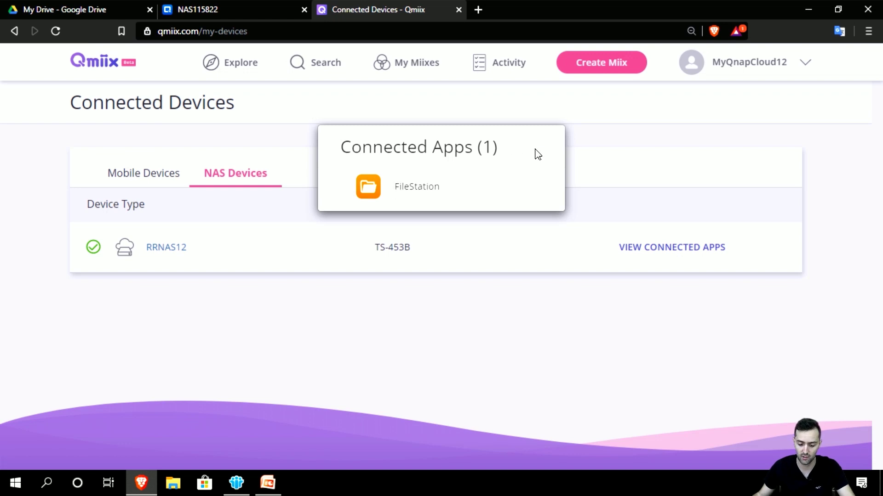
{"action": "key", "text": "Escape"}
{"action": "mouse_move", "coordinate": [749, 72]}
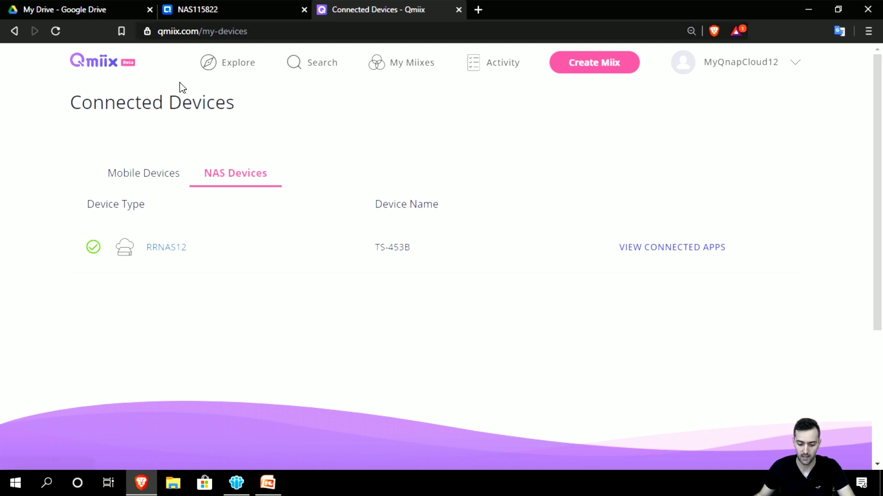
{"action": "left_click", "coordinate": [111, 68]}
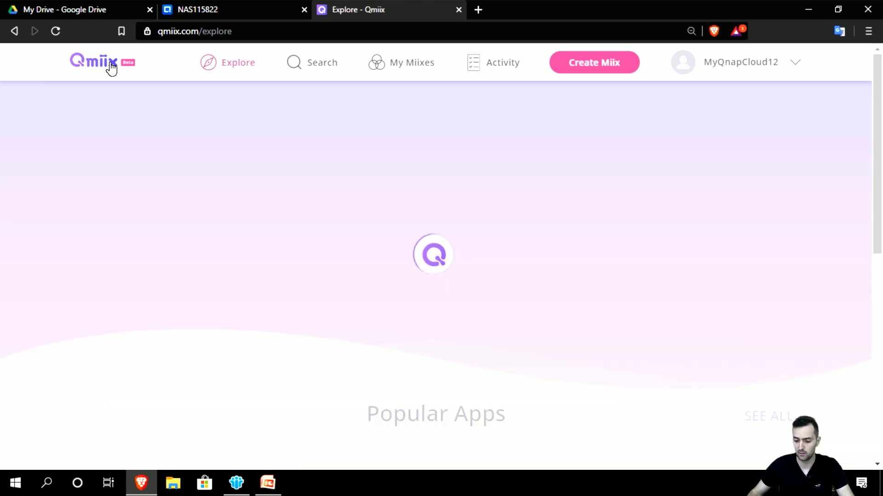
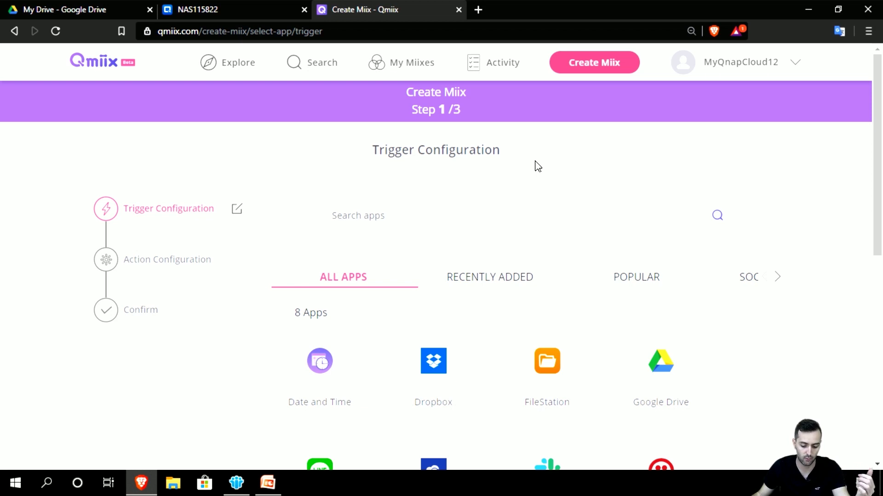
Step: Choose the Google Drive tile as the new Miix's trigger app
{"action": "scroll", "coordinate": [538, 166], "scroll_direction": "down", "scroll_amount": 1}
{"action": "scroll", "coordinate": [538, 167], "scroll_direction": "up", "scroll_amount": 1}
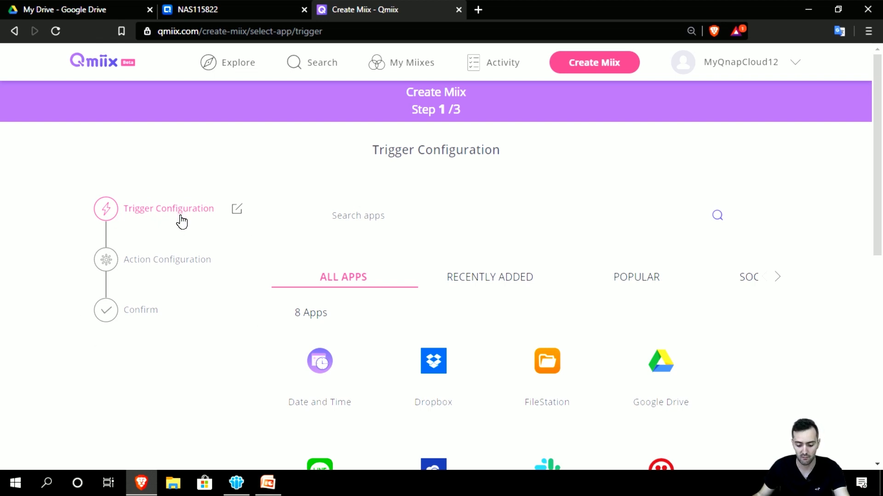
{"action": "scroll", "coordinate": [216, 253], "scroll_direction": "down", "scroll_amount": 3}
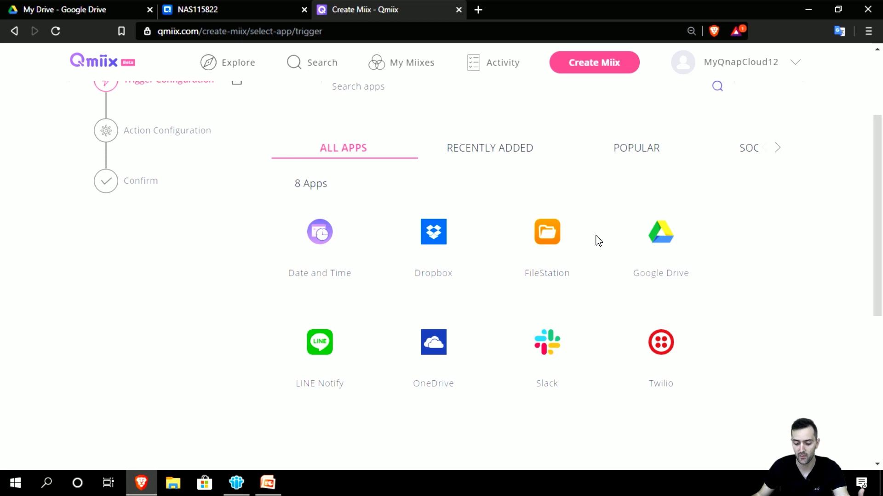
{"action": "scroll", "coordinate": [639, 257], "scroll_direction": "up", "scroll_amount": 1}
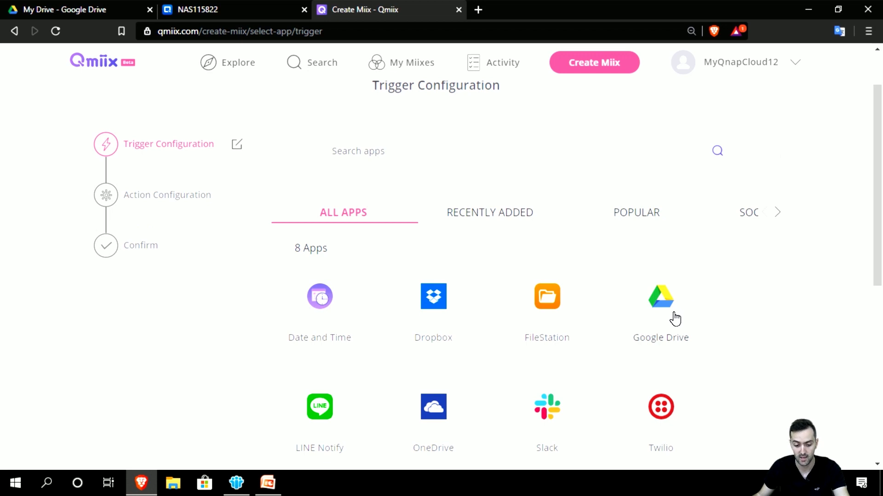
{"action": "left_click", "coordinate": [625, 276]}
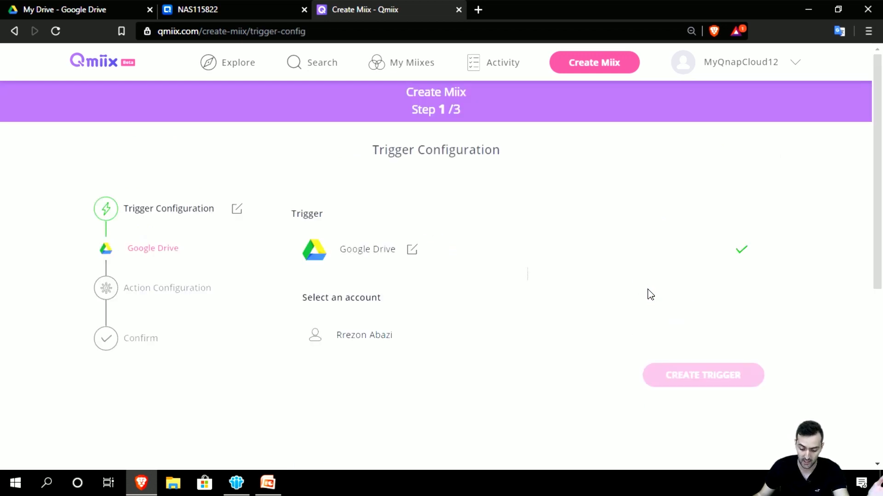
Step: Select the linked Google Drive account so the trigger list, including 'New file in folder', appears
{"action": "scroll", "coordinate": [564, 307], "scroll_direction": "down", "scroll_amount": 2}
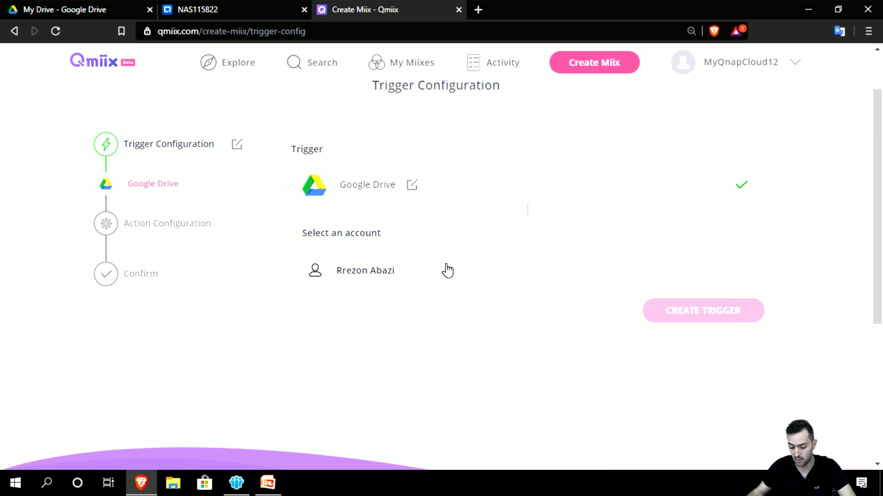
{"action": "left_click", "coordinate": [371, 278]}
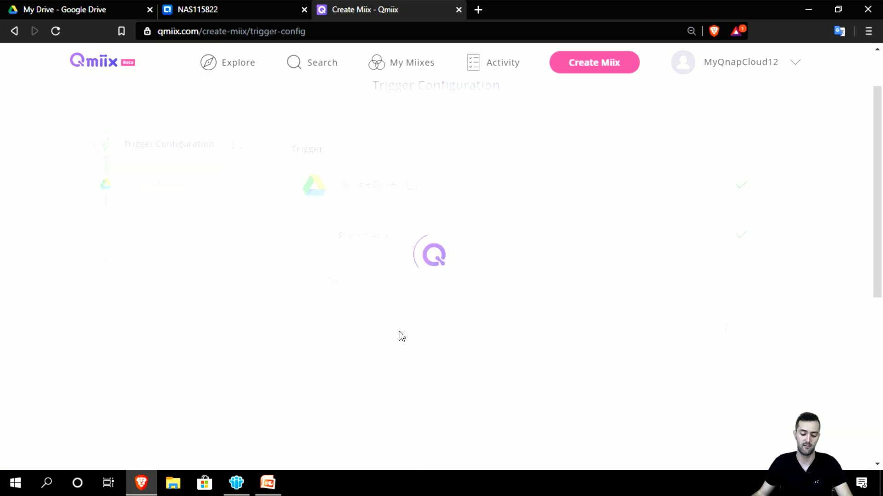
{"action": "scroll", "coordinate": [412, 329], "scroll_direction": "down", "scroll_amount": 2}
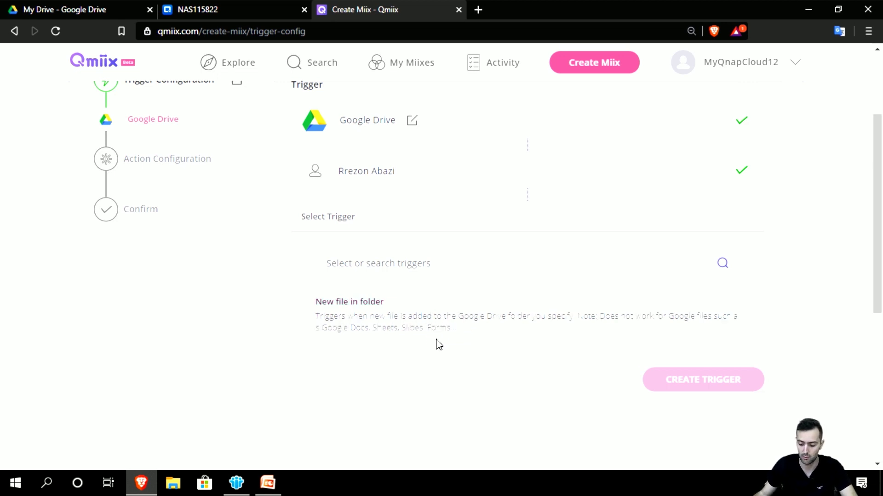
Step: Set the trigger to 'New file in folder' watching /QNAP and create it
{"action": "left_click", "coordinate": [470, 332]}
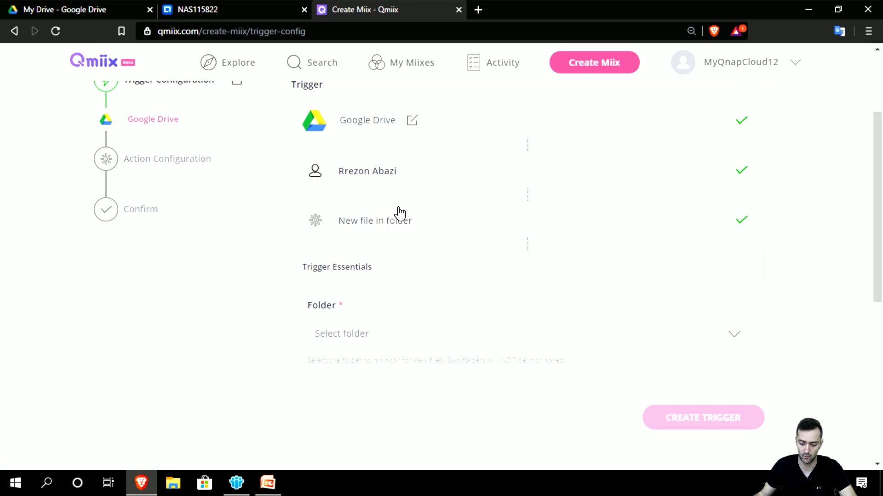
{"action": "scroll", "coordinate": [396, 216], "scroll_direction": "up", "scroll_amount": 3}
{"action": "scroll", "coordinate": [404, 247], "scroll_direction": "down", "scroll_amount": 3}
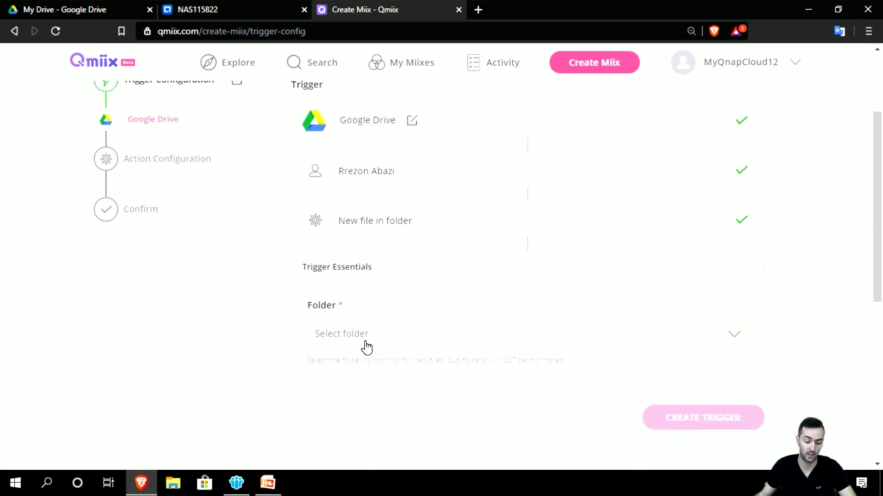
{"action": "left_click", "coordinate": [366, 347]}
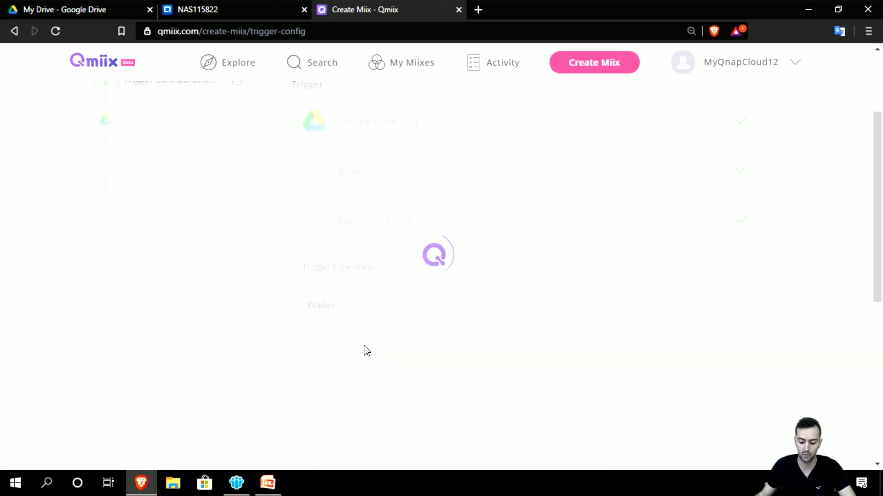
{"action": "scroll", "coordinate": [367, 355], "scroll_direction": "down", "scroll_amount": 2}
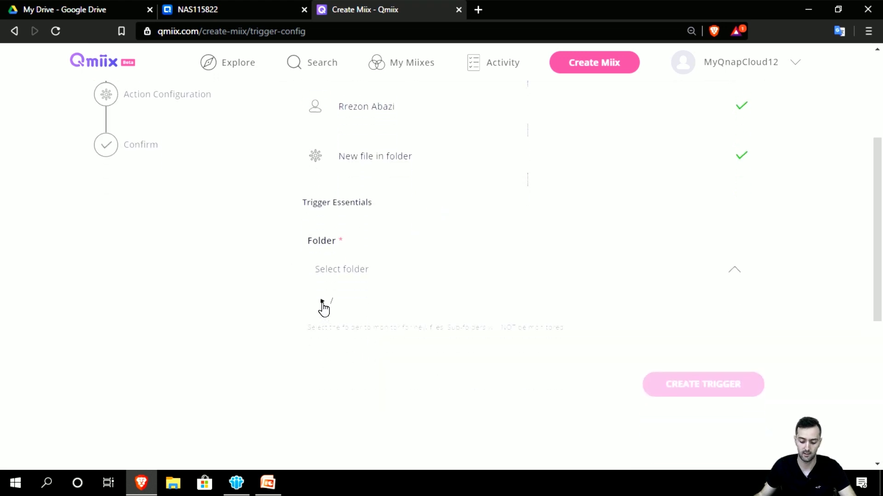
{"action": "left_click", "coordinate": [323, 304]}
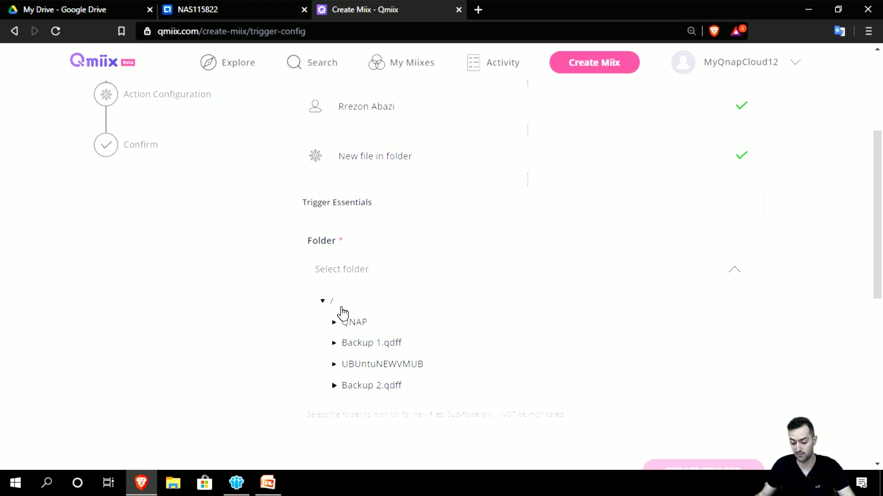
{"action": "left_click", "coordinate": [354, 327]}
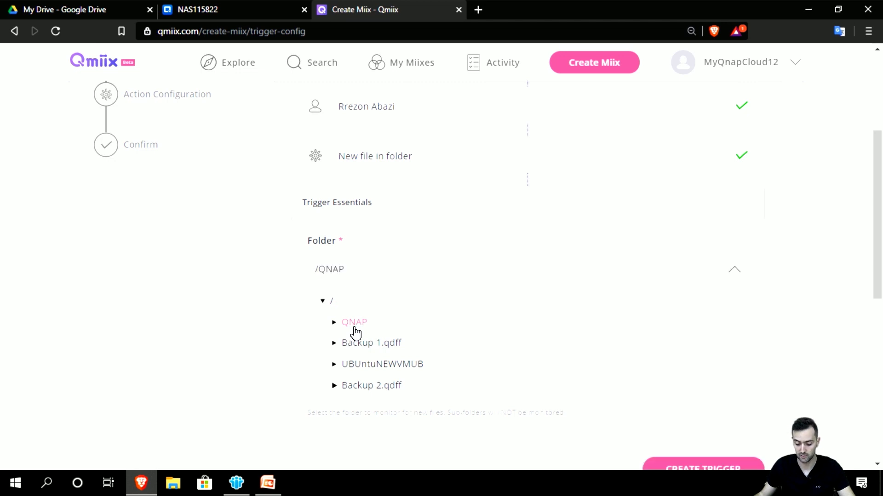
{"action": "scroll", "coordinate": [222, 384], "scroll_direction": "down", "scroll_amount": 1}
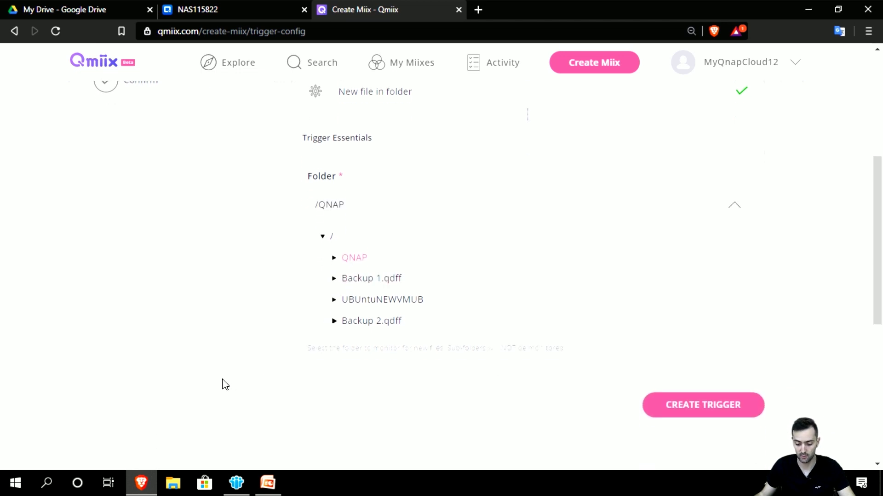
{"action": "left_click", "coordinate": [694, 418]}
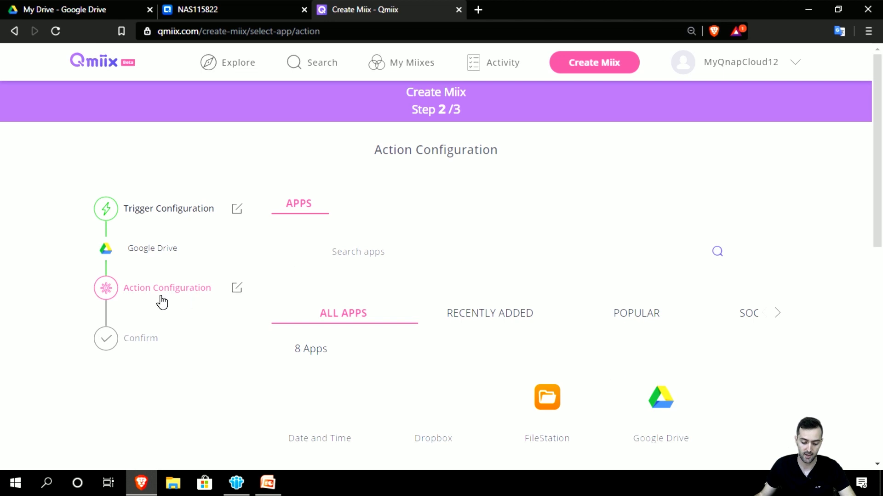
Step: Pick FileStation as the action app on the TS-453B RRNAS12 NAS
{"action": "scroll", "coordinate": [161, 302], "scroll_direction": "down", "scroll_amount": 1}
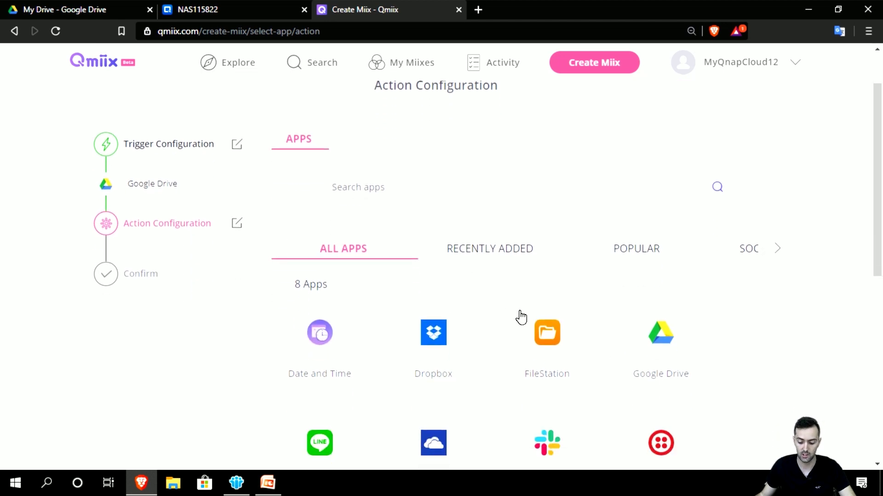
{"action": "left_click", "coordinate": [550, 340]}
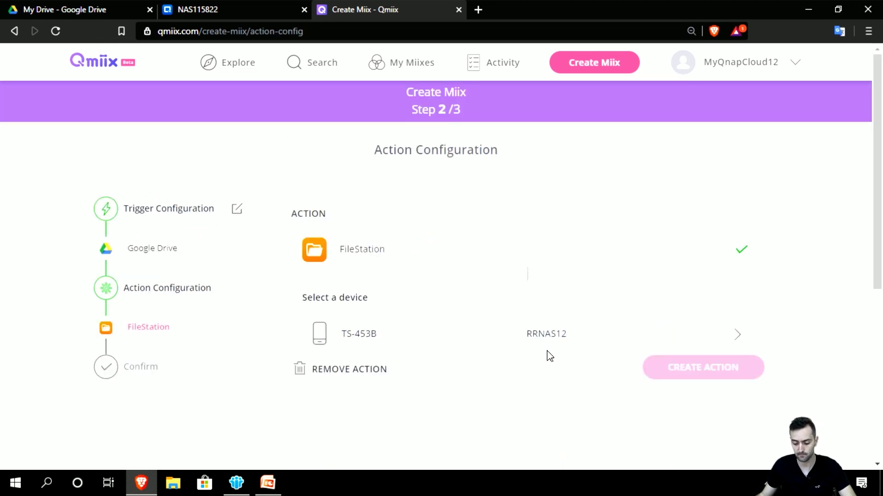
{"action": "scroll", "coordinate": [414, 313], "scroll_direction": "down", "scroll_amount": 2}
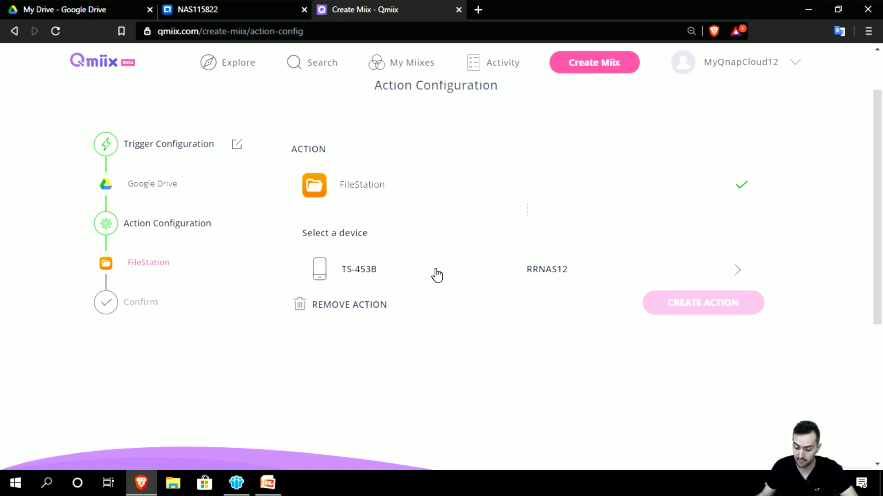
{"action": "left_click", "coordinate": [797, 64]}
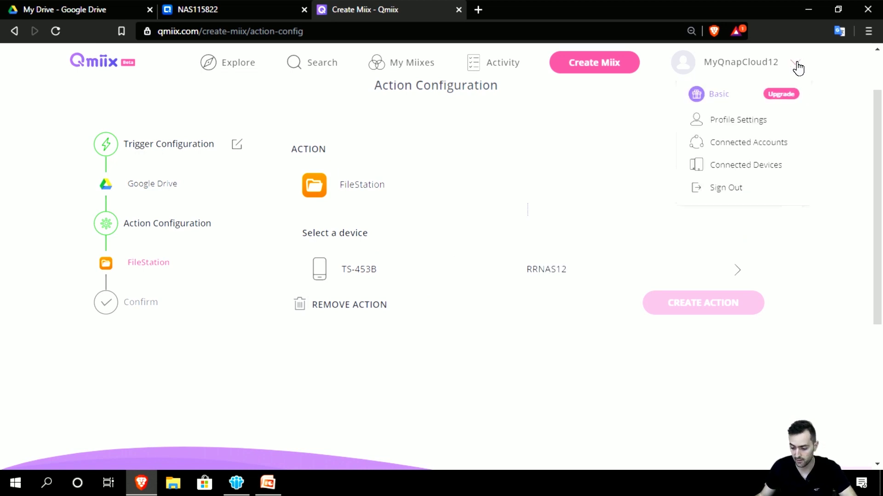
{"action": "left_click", "coordinate": [795, 64]}
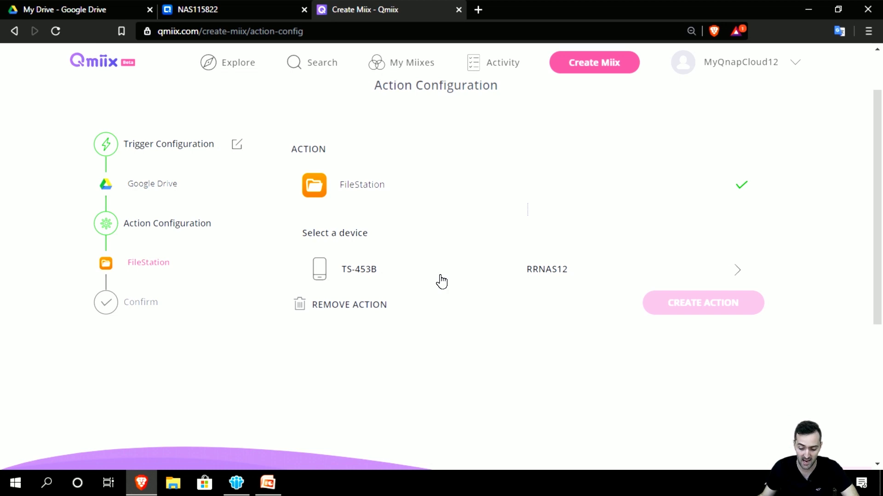
{"action": "left_click", "coordinate": [441, 281]}
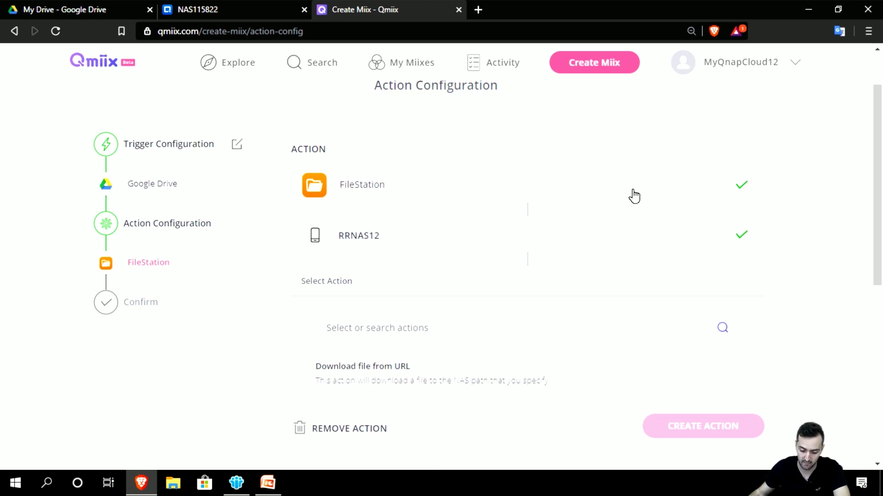
Step: Choose the 'Download file from URL' action and set its Folder Path to 'Google Drive Path'
{"action": "scroll", "coordinate": [492, 355], "scroll_direction": "down", "scroll_amount": 2}
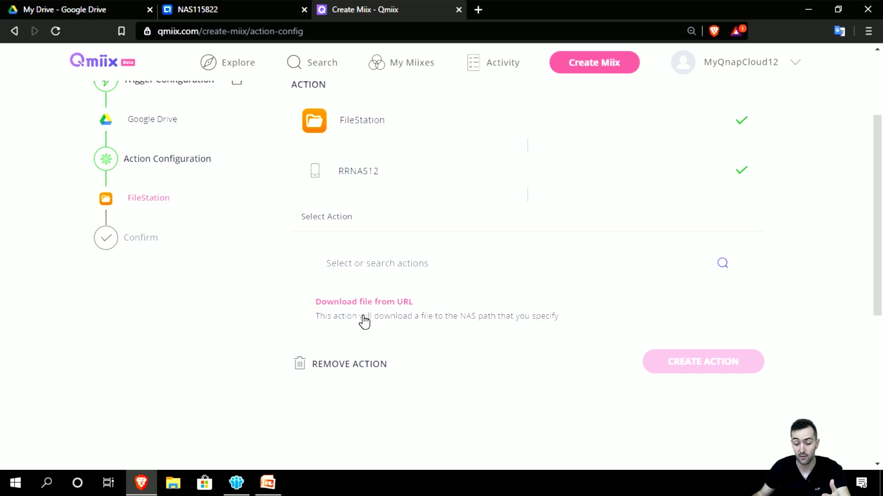
{"action": "left_click", "coordinate": [364, 321]}
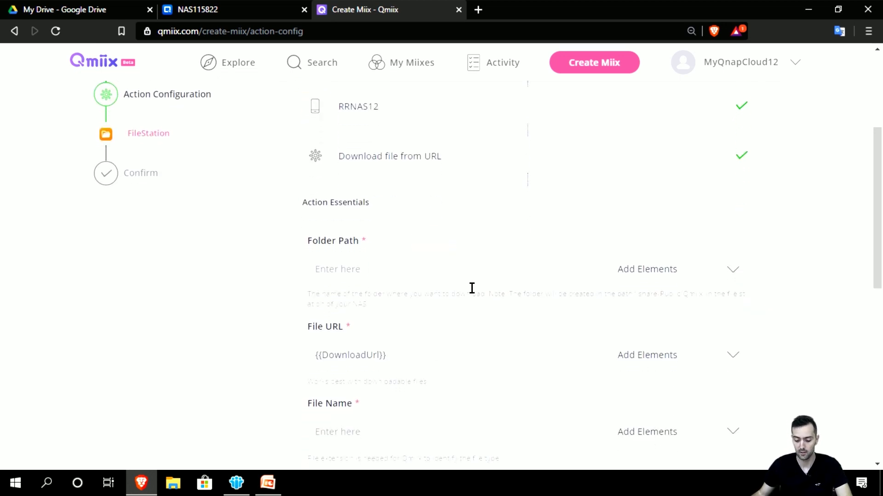
{"action": "left_click", "coordinate": [476, 273]}
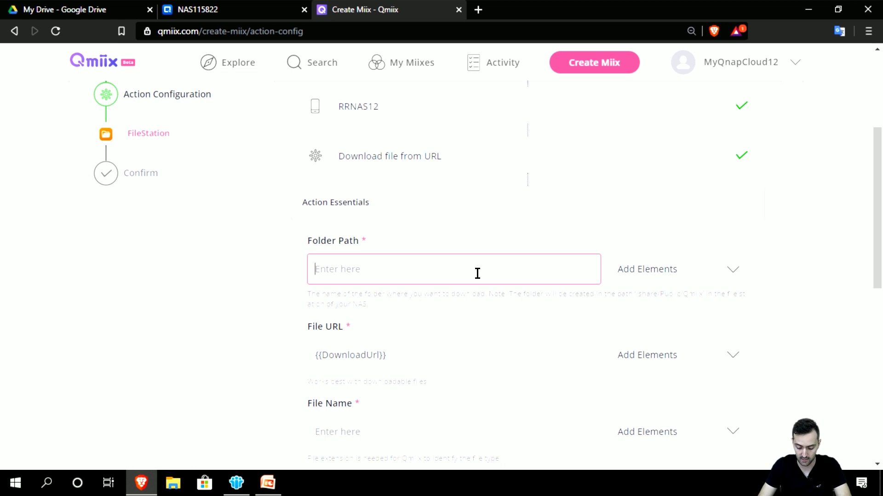
{"action": "type", "text": "GO"}
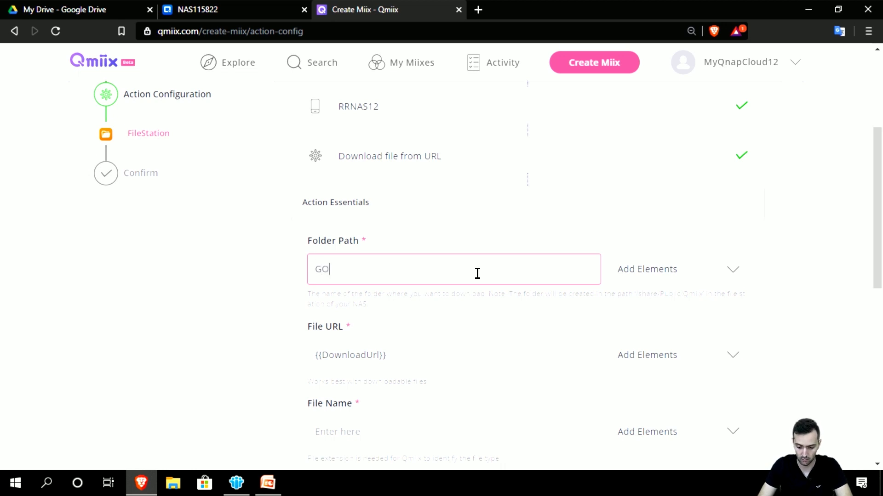
{"action": "key", "text": "BackSpace"}
{"action": "type", "text": "oogle "}
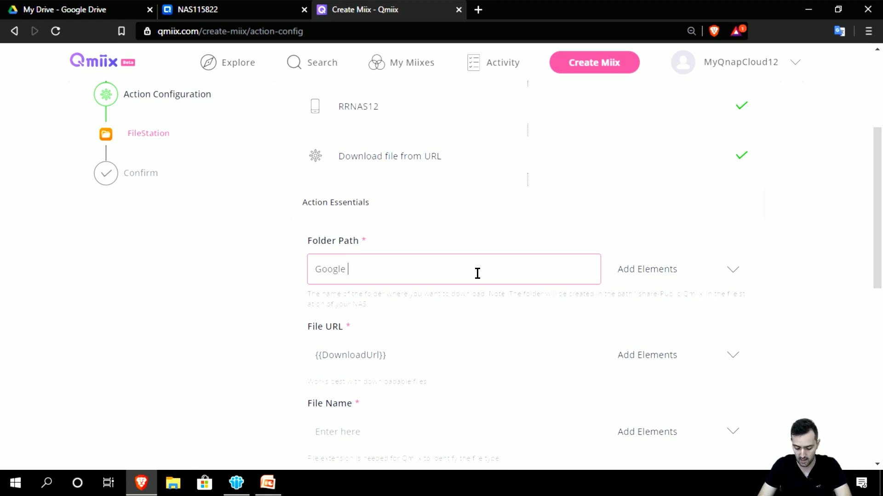
{"action": "type", "text": "Drive/"}
{"action": "key", "text": "BackSpace"}
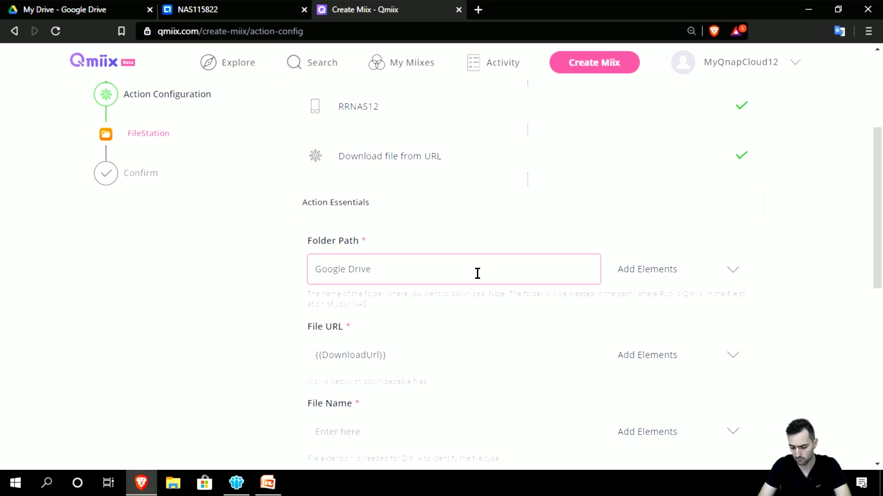
{"action": "type", "text": "Path"}
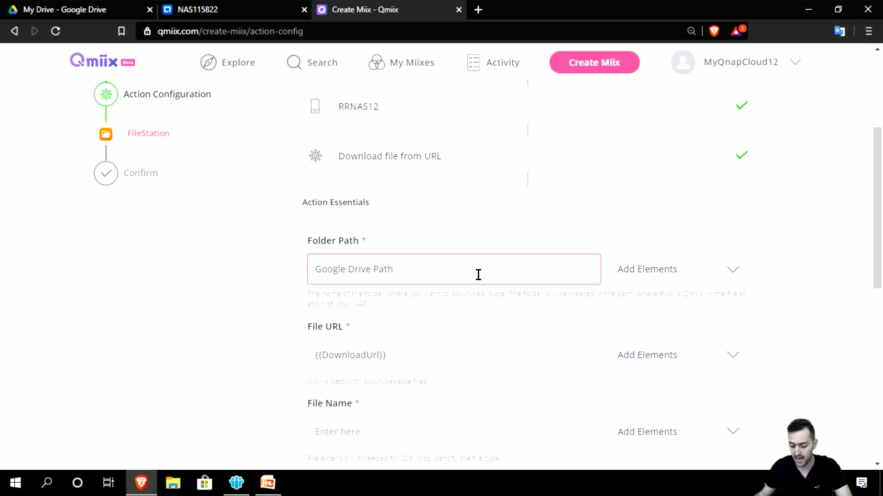
{"action": "left_click_drag", "start_coordinate": [511, 295], "coordinate": [702, 297]}
{"action": "left_click", "coordinate": [637, 295]}
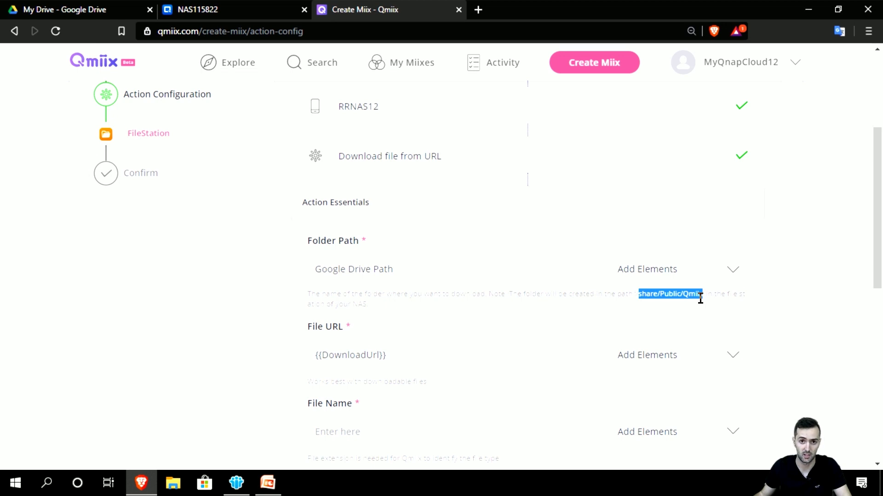
{"action": "left_click", "coordinate": [699, 302]}
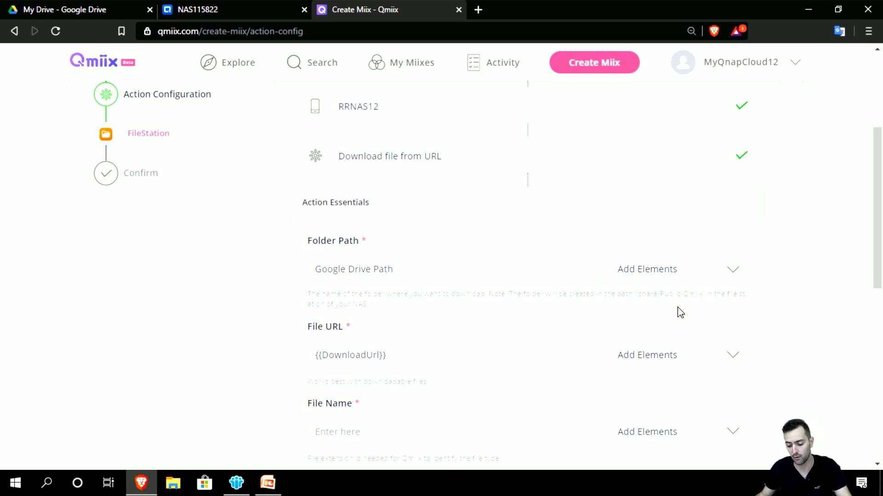
{"action": "scroll", "coordinate": [667, 313], "scroll_direction": "down", "scroll_amount": 1}
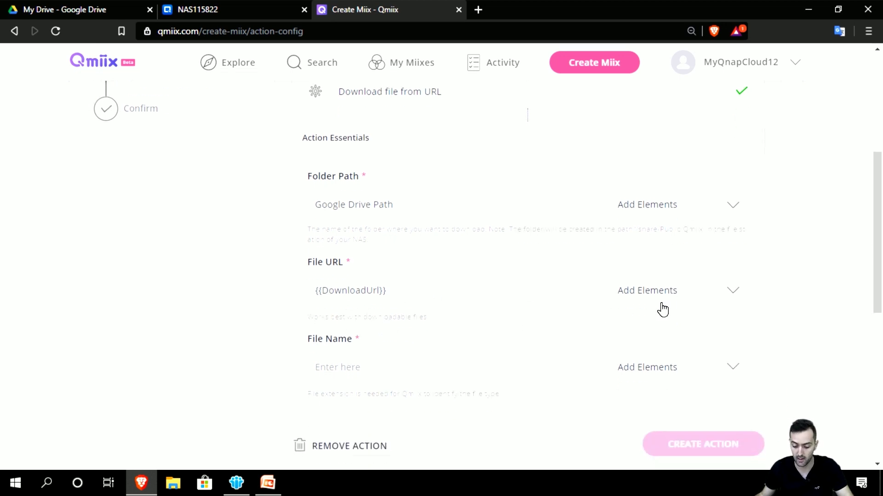
{"action": "scroll", "coordinate": [489, 322], "scroll_direction": "down", "scroll_amount": 1}
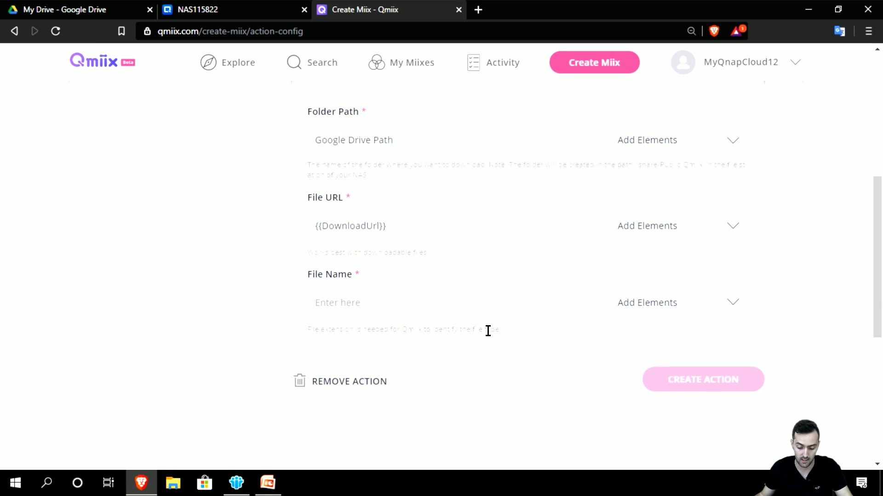
Step: Set File Name to the FileName element and create the FileStation action
{"action": "left_click", "coordinate": [625, 309]}
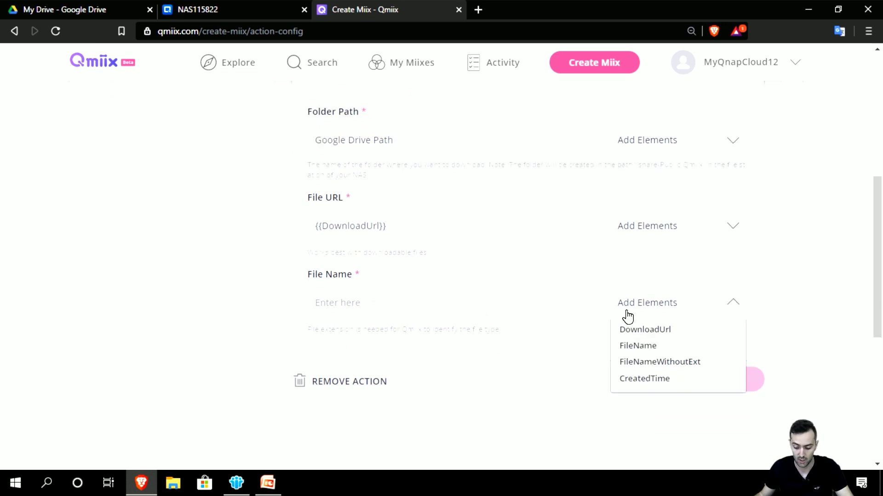
{"action": "left_click", "coordinate": [636, 350]}
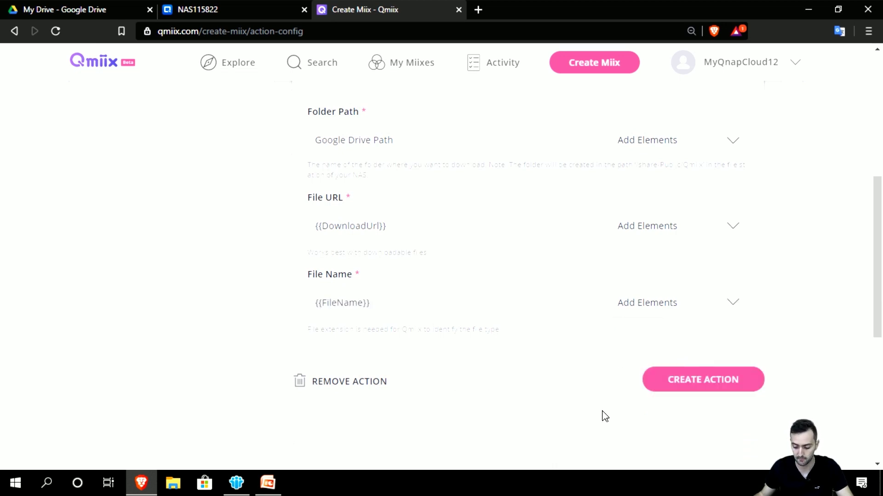
{"action": "scroll", "coordinate": [602, 417], "scroll_direction": "up", "scroll_amount": 5}
{"action": "scroll", "coordinate": [598, 417], "scroll_direction": "down", "scroll_amount": 2}
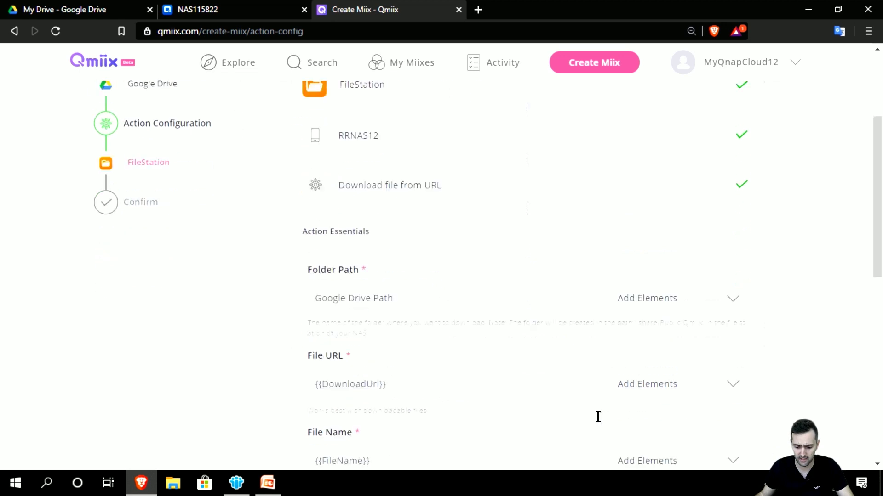
{"action": "scroll", "coordinate": [600, 419], "scroll_direction": "down", "scroll_amount": 2}
{"action": "scroll", "coordinate": [604, 420], "scroll_direction": "up", "scroll_amount": 3}
{"action": "scroll", "coordinate": [608, 422], "scroll_direction": "down", "scroll_amount": 5}
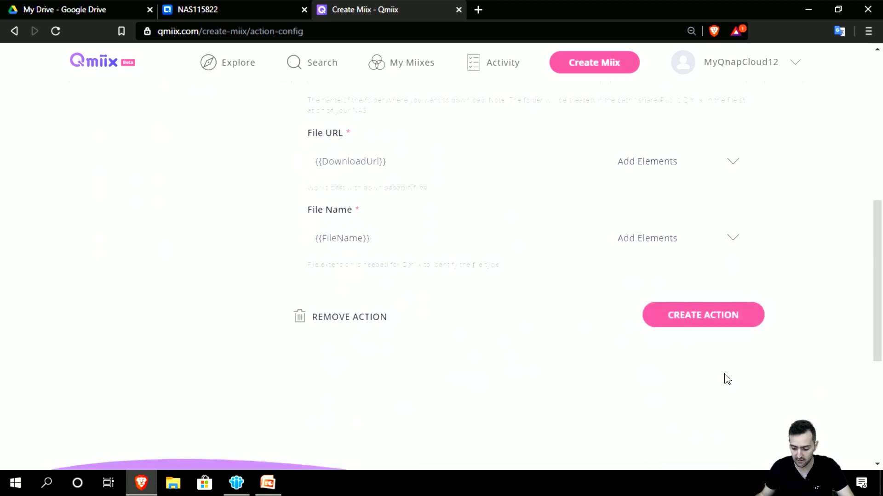
{"action": "left_click", "coordinate": [719, 316]}
{"action": "scroll", "coordinate": [358, 315], "scroll_direction": "down", "scroll_amount": 3}
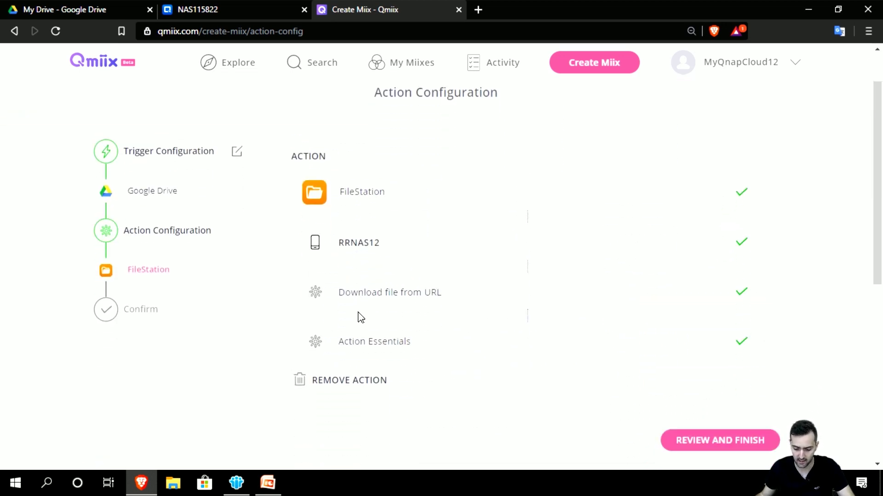
Step: Review the Google Drive trigger and FileStation action summary and confirm with FINISH
{"action": "scroll", "coordinate": [372, 322], "scroll_direction": "up", "scroll_amount": 2}
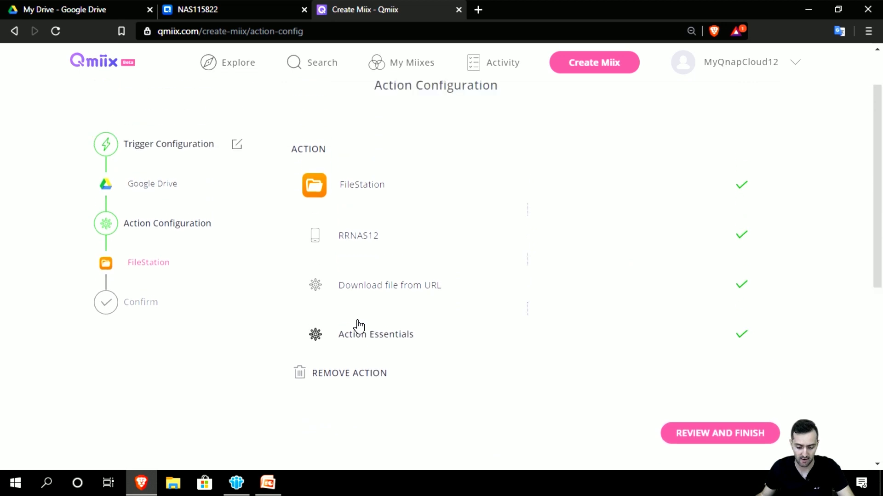
{"action": "left_click", "coordinate": [742, 432]}
{"action": "scroll", "coordinate": [717, 430], "scroll_direction": "down", "scroll_amount": 2}
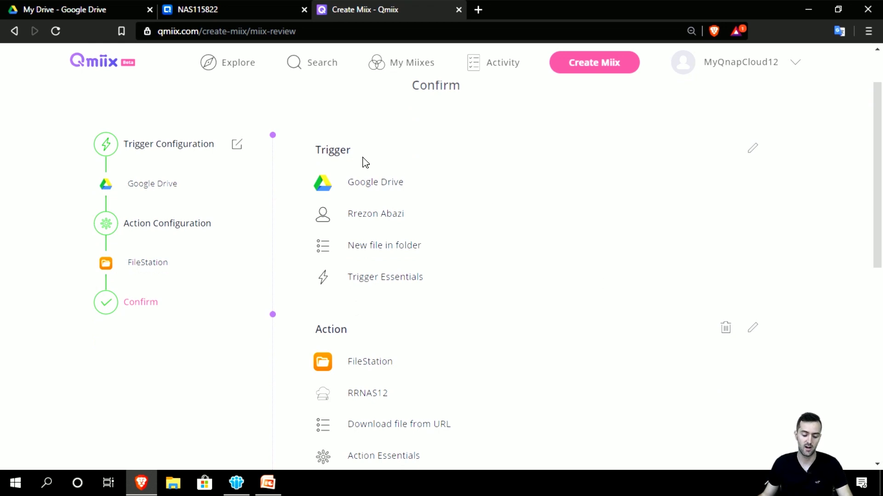
{"action": "scroll", "coordinate": [359, 166], "scroll_direction": "down", "scroll_amount": 2}
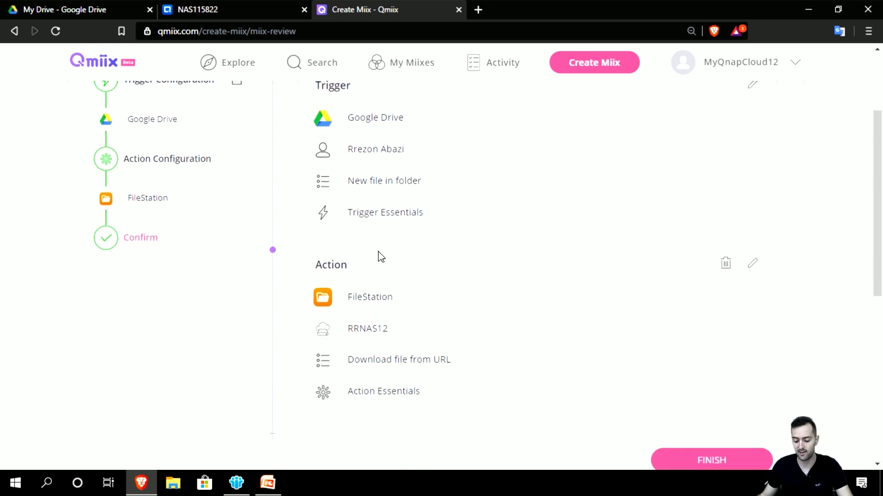
{"action": "scroll", "coordinate": [379, 256], "scroll_direction": "up", "scroll_amount": 2}
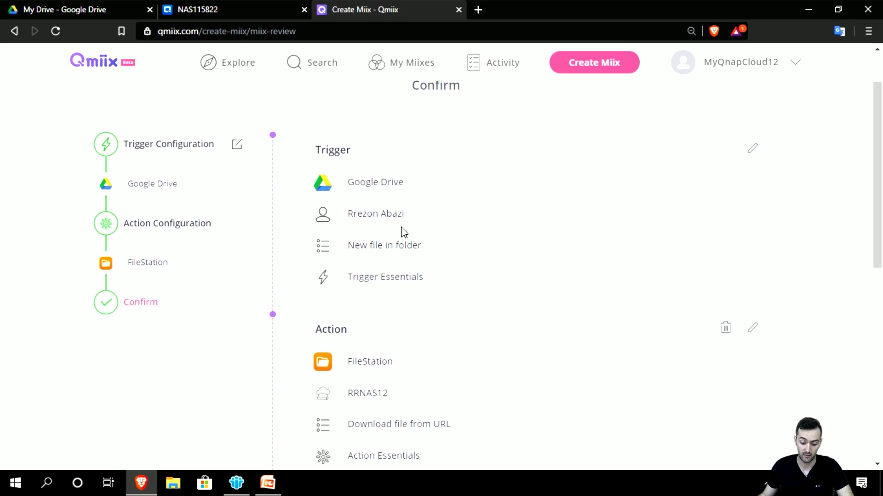
{"action": "scroll", "coordinate": [404, 230], "scroll_direction": "down", "scroll_amount": 2}
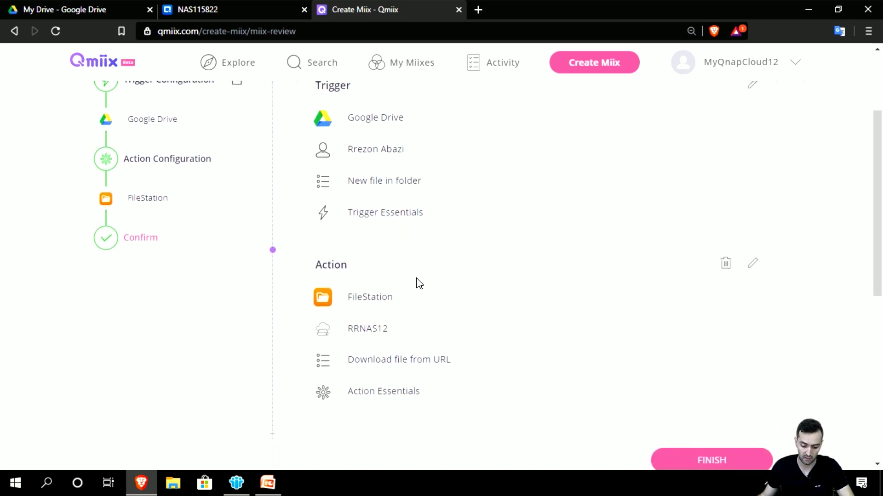
{"action": "scroll", "coordinate": [506, 368], "scroll_direction": "down", "scroll_amount": 2}
{"action": "left_click", "coordinate": [683, 411]}
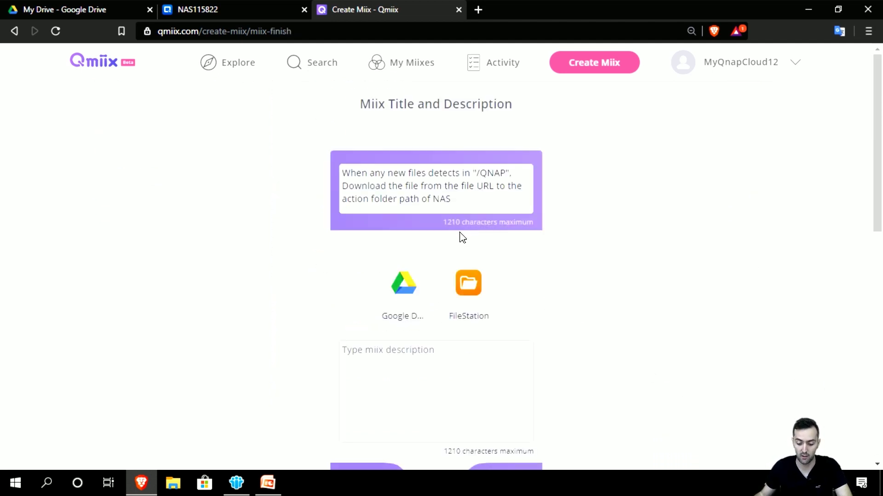
Step: Keep the default title, add description 'Uploading it for testing purposes on QNAP Naspedia.' and click DONE
{"action": "left_click", "coordinate": [467, 205]}
{"action": "left_click_drag", "start_coordinate": [467, 203], "coordinate": [335, 166]}
{"action": "left_click", "coordinate": [355, 186]}
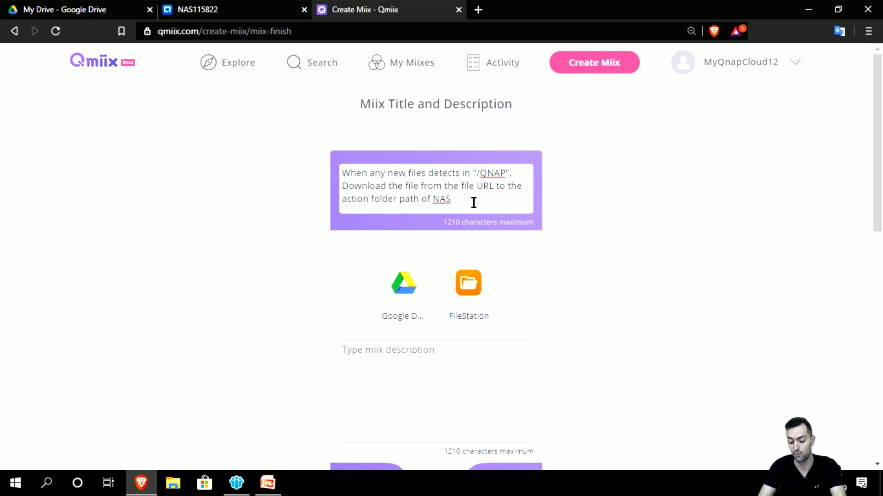
{"action": "left_click", "coordinate": [447, 405]}
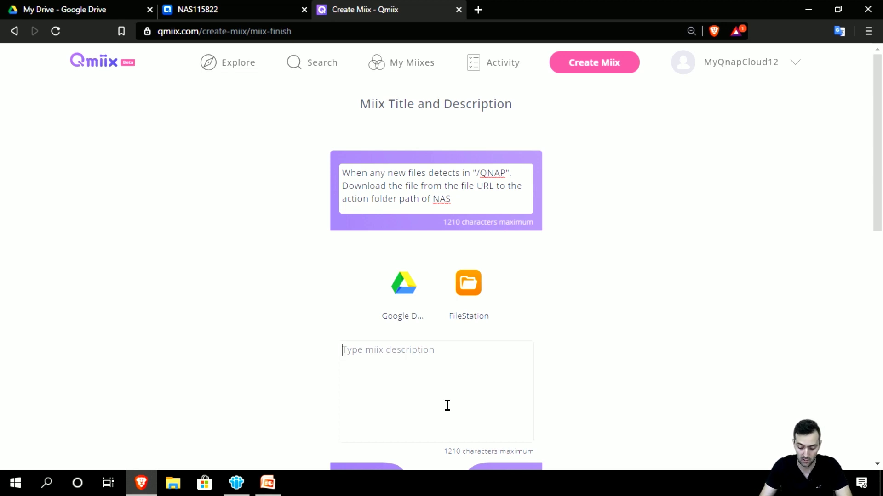
{"action": "type", "text": "Upload"}
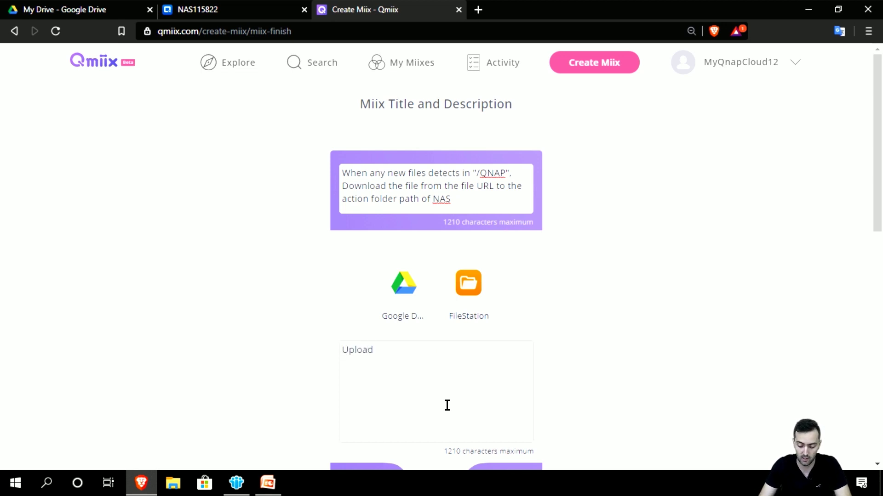
{"action": "type", "text": "ing it for testin"}
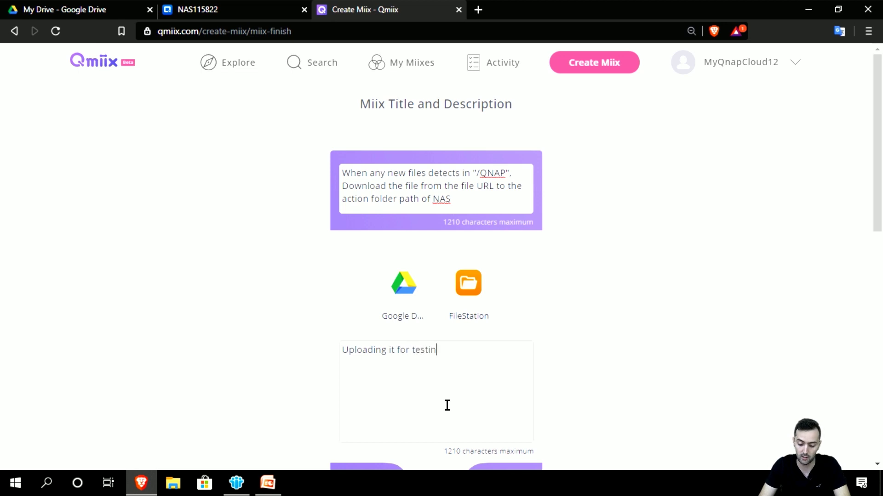
{"action": "type", "text": "g purposes "}
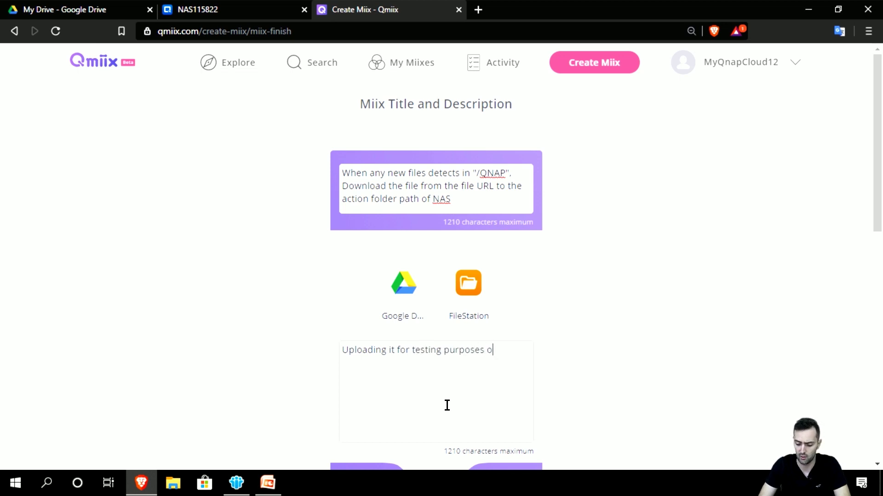
{"action": "type", "text": "on QNAP "}
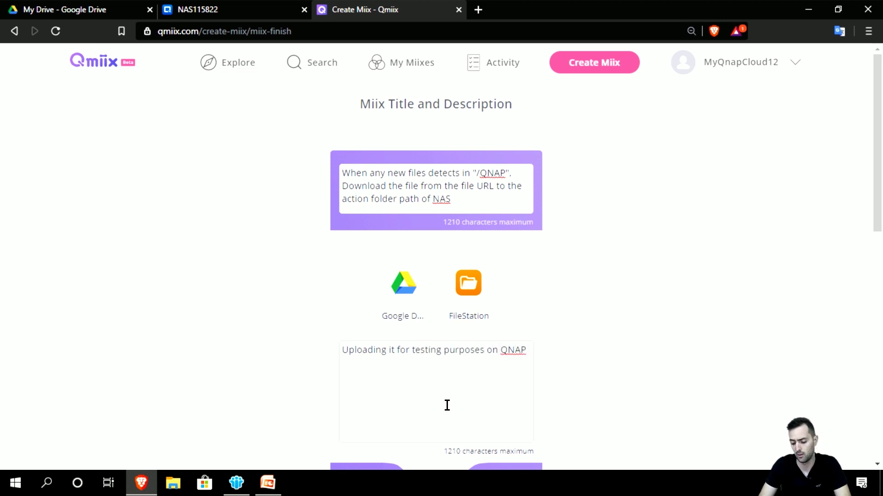
{"action": "type", "text": "Naspedia."}
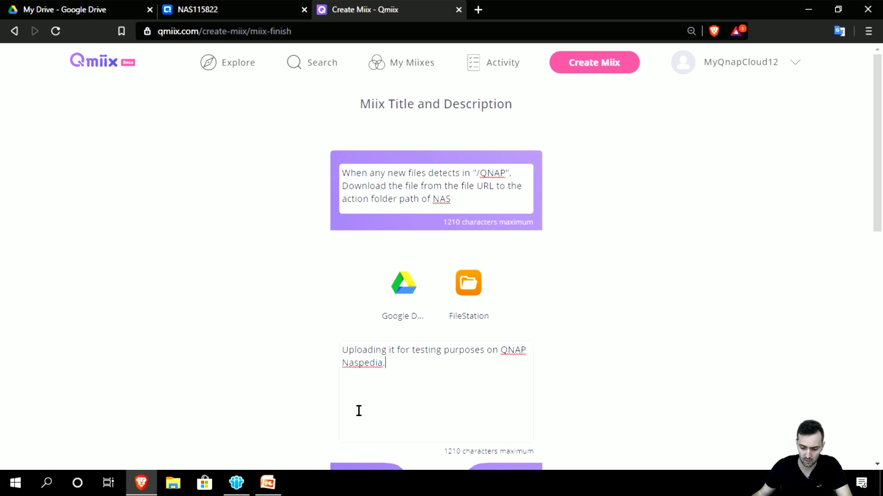
{"action": "scroll", "coordinate": [358, 412], "scroll_direction": "down", "scroll_amount": 3}
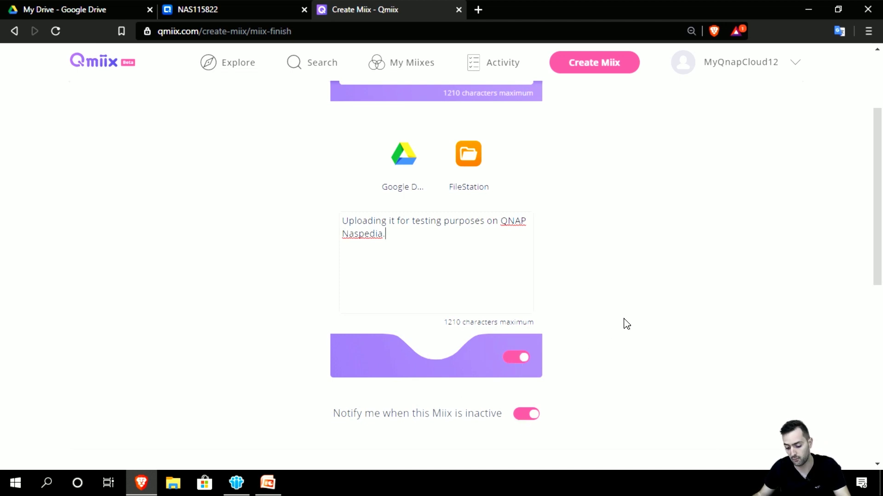
{"action": "scroll", "coordinate": [633, 321], "scroll_direction": "down", "scroll_amount": 3}
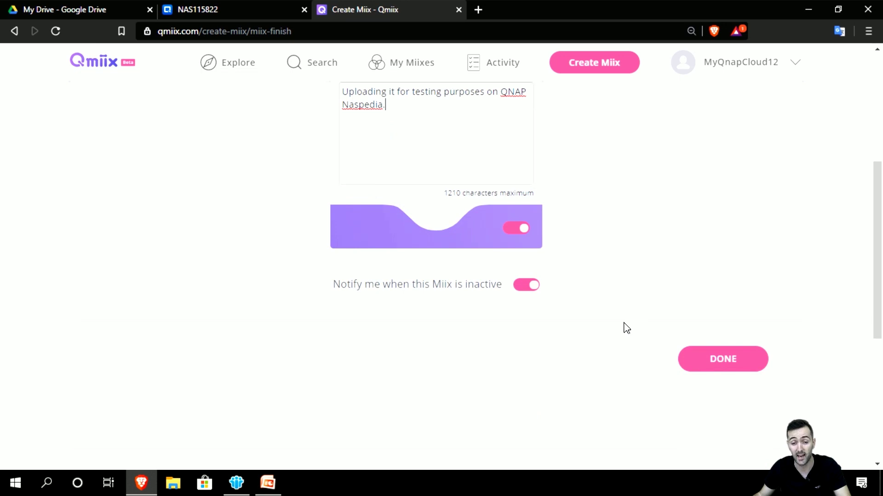
{"action": "scroll", "coordinate": [625, 327], "scroll_direction": "up", "scroll_amount": 6}
{"action": "scroll", "coordinate": [626, 328], "scroll_direction": "down", "scroll_amount": 4}
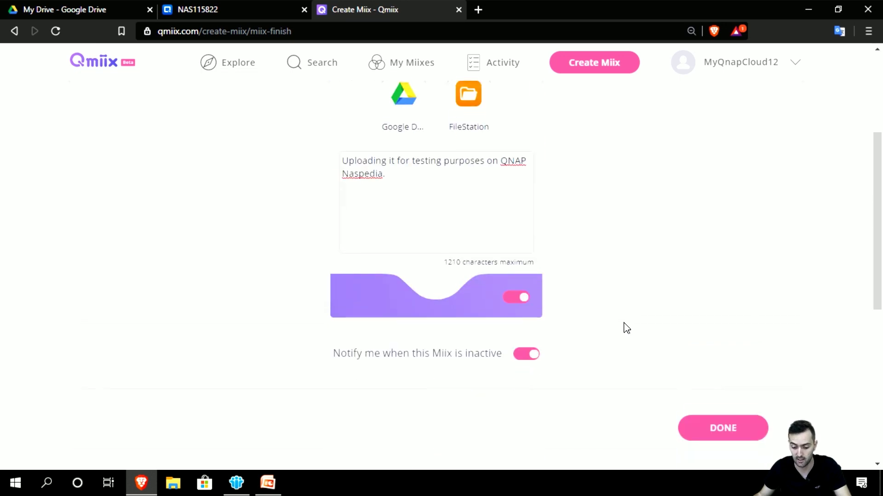
{"action": "left_click", "coordinate": [727, 434]}
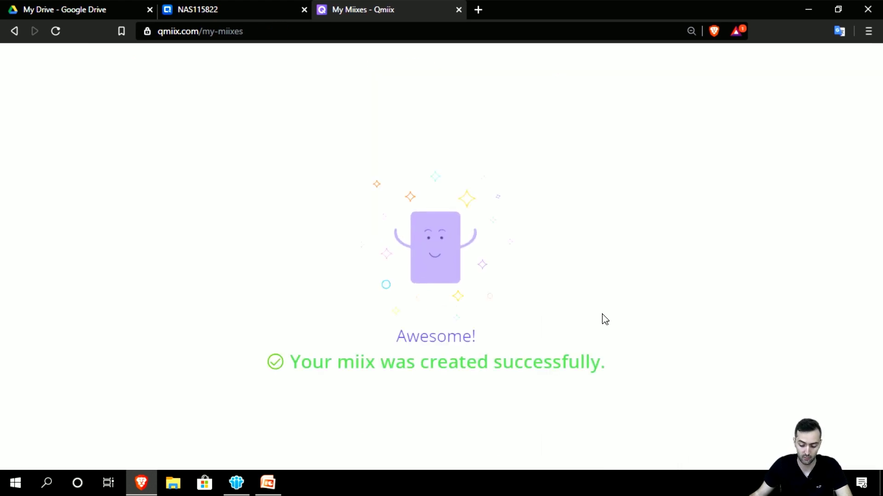
Step: Run Check Now on the new miix's details, then switch to the NAS115822 Qmiix Agent tab
{"action": "scroll", "coordinate": [602, 319], "scroll_direction": "down", "scroll_amount": 2}
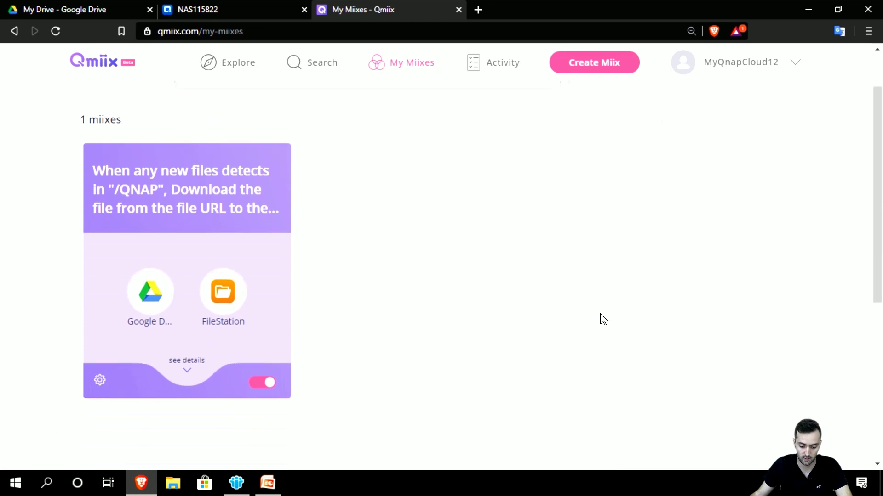
{"action": "left_click", "coordinate": [187, 375]}
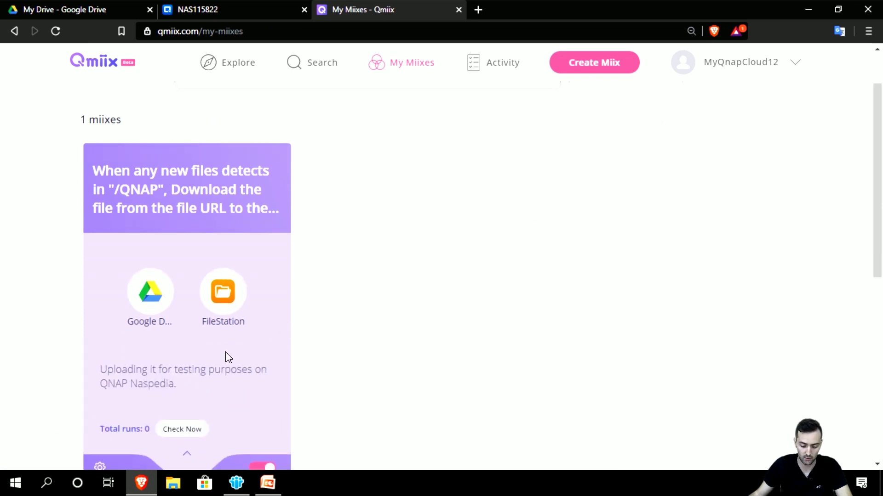
{"action": "scroll", "coordinate": [271, 357], "scroll_direction": "down", "scroll_amount": 2}
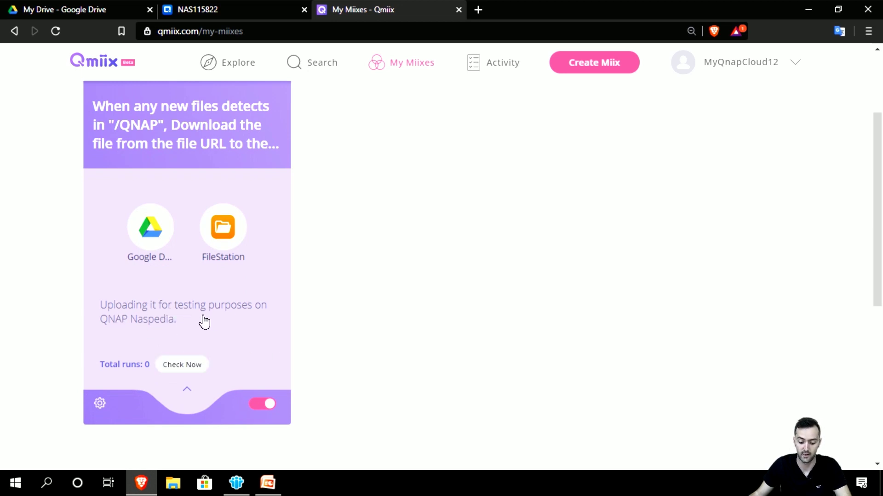
{"action": "left_click", "coordinate": [181, 372]}
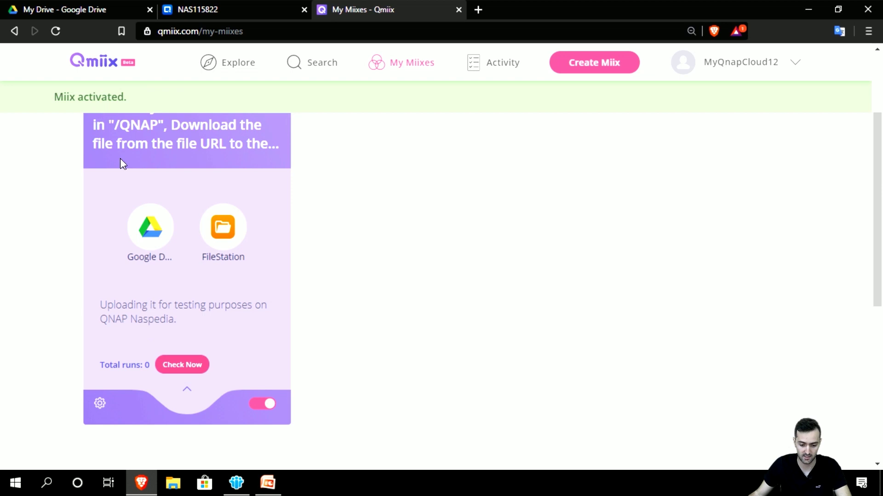
{"action": "left_click", "coordinate": [194, 13]}
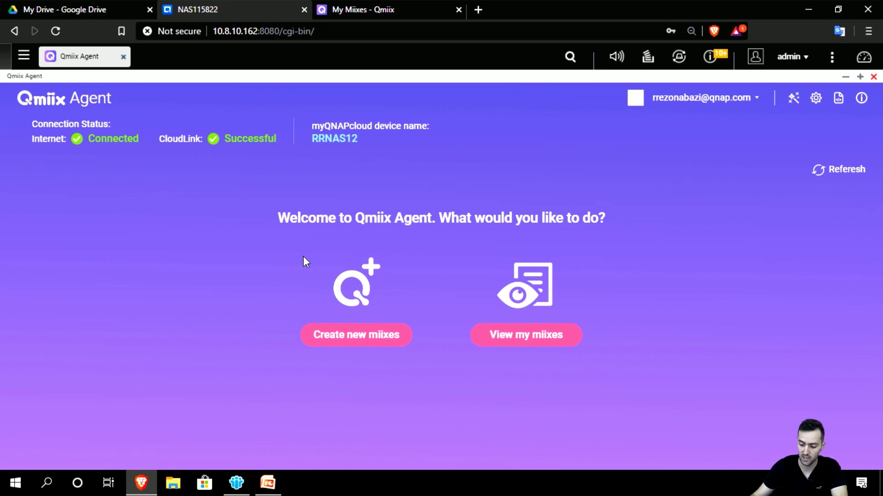
Step: Refresh Qmiix Agent, glance at Create new miixes and View my miixes, then return
{"action": "left_click", "coordinate": [819, 171]}
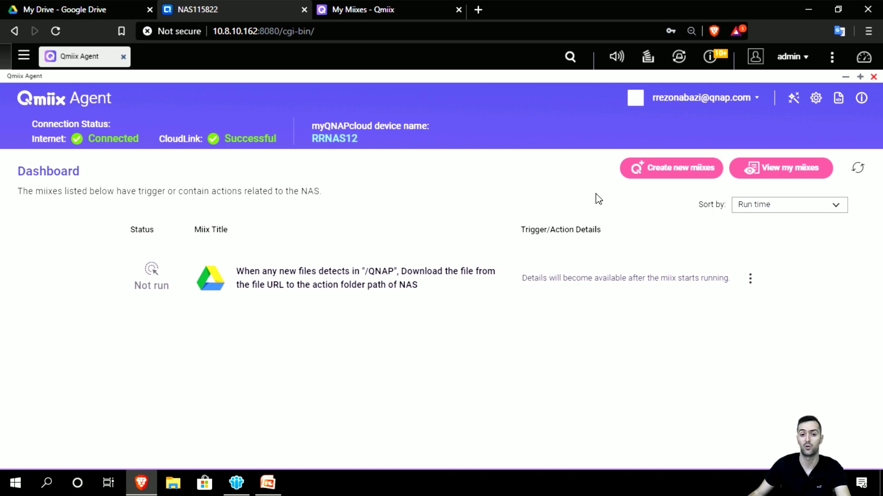
{"action": "left_click", "coordinate": [640, 178]}
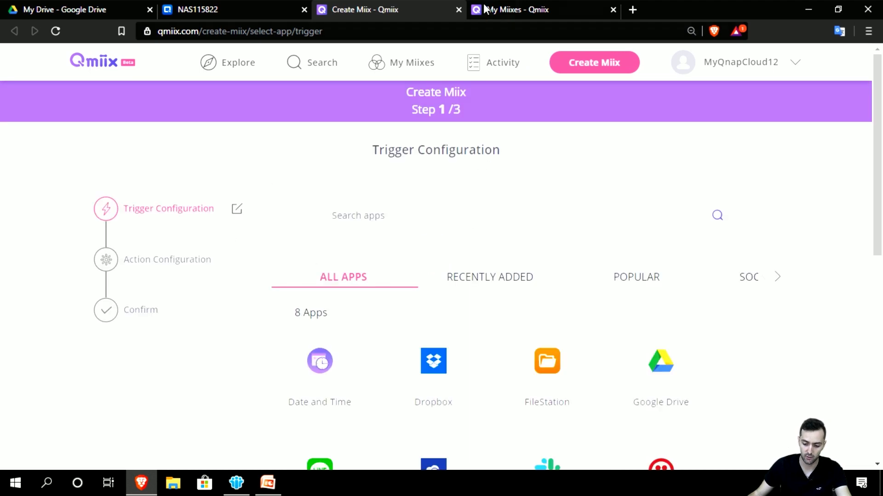
{"action": "left_click", "coordinate": [459, 10]}
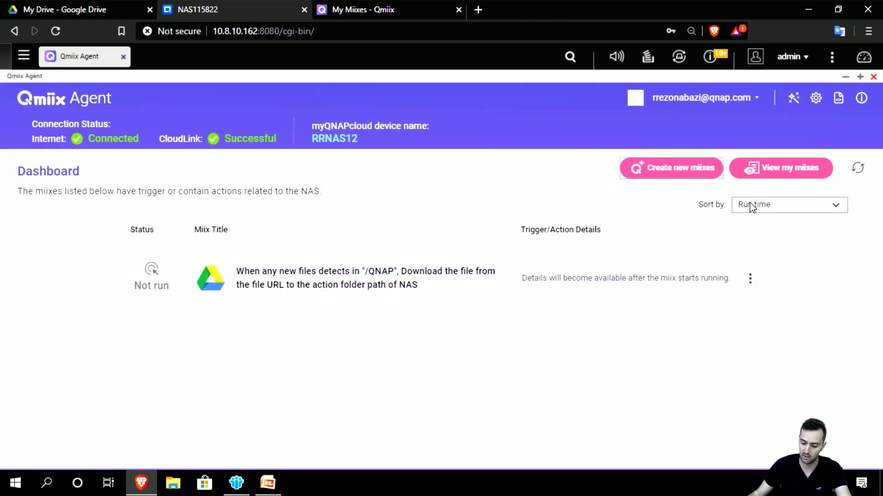
{"action": "left_click", "coordinate": [764, 179]}
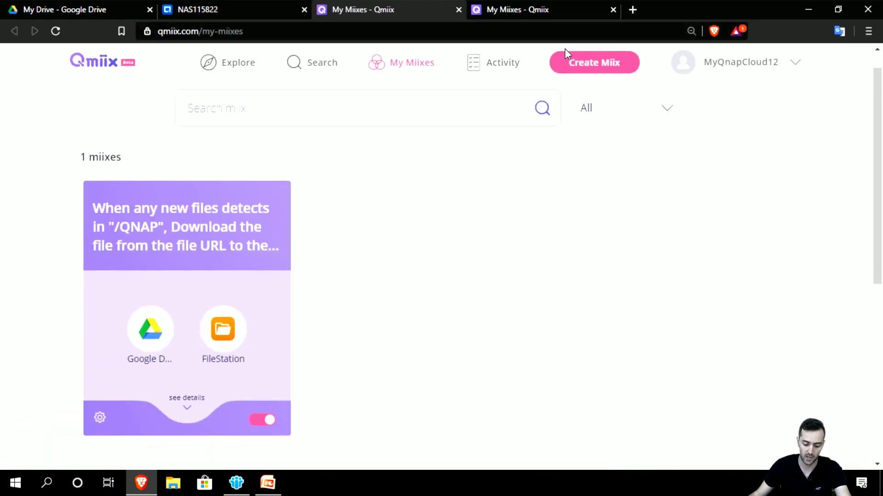
{"action": "scroll", "coordinate": [534, 124], "scroll_direction": "down", "scroll_amount": 1}
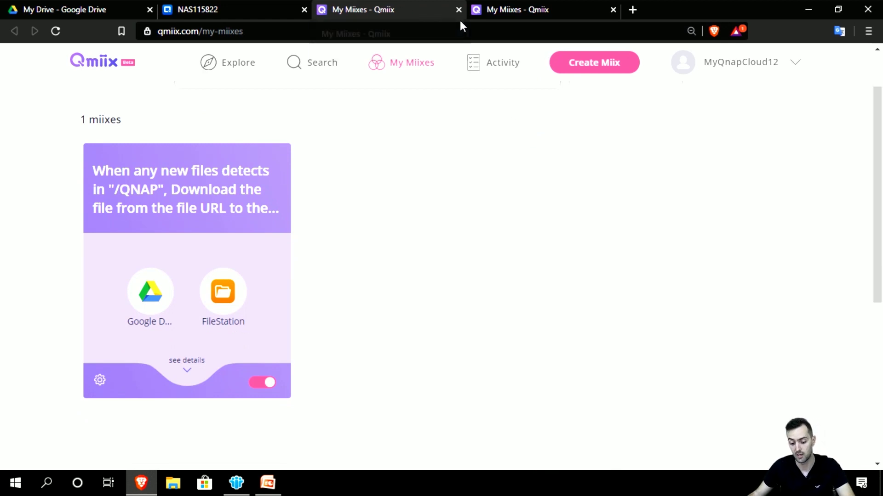
{"action": "left_click", "coordinate": [194, 7]}
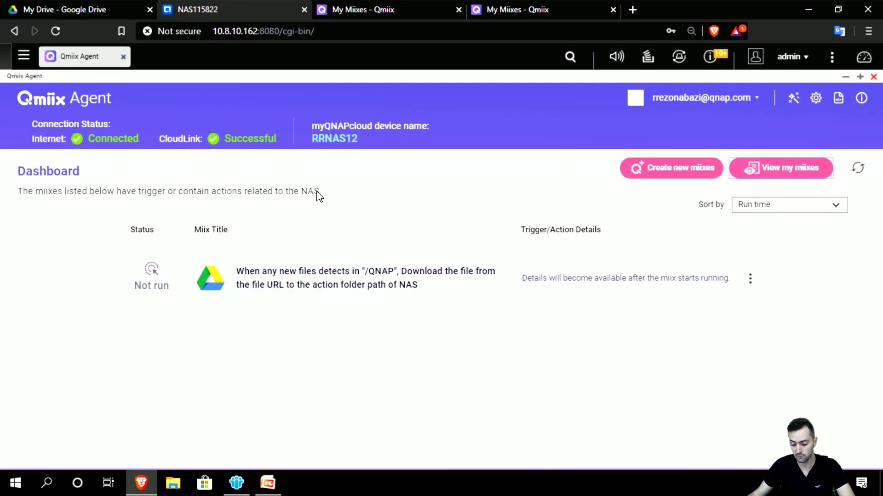
Step: Sort the miix list by Miix title and close the CloudLink success dialog
{"action": "left_click", "coordinate": [840, 209]}
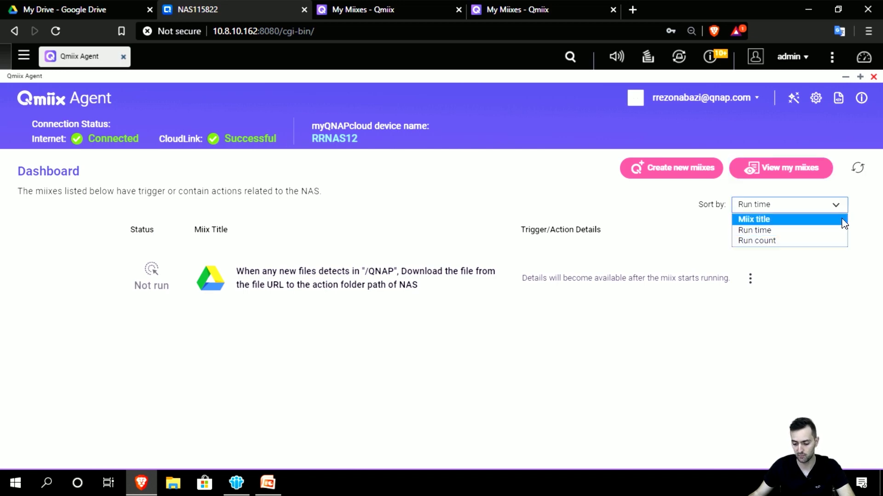
{"action": "left_click", "coordinate": [843, 221]}
{"action": "left_click", "coordinate": [829, 204]}
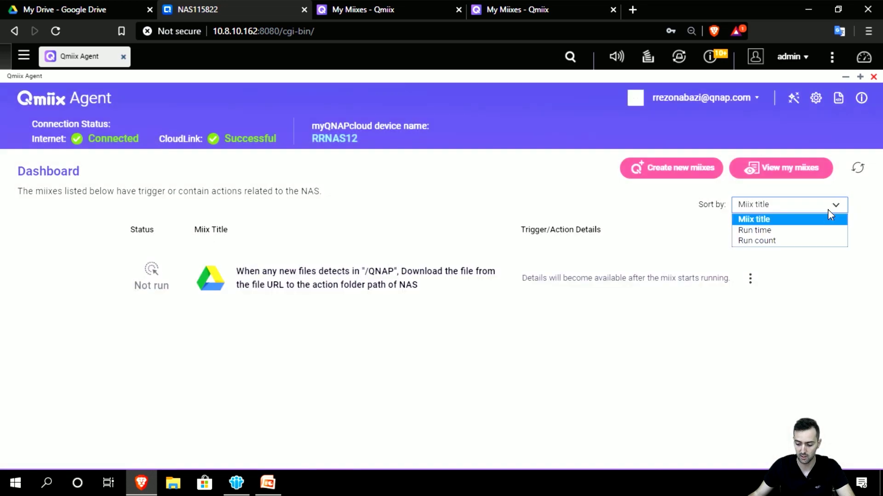
{"action": "left_click", "coordinate": [817, 229]}
{"action": "left_click", "coordinate": [815, 208]}
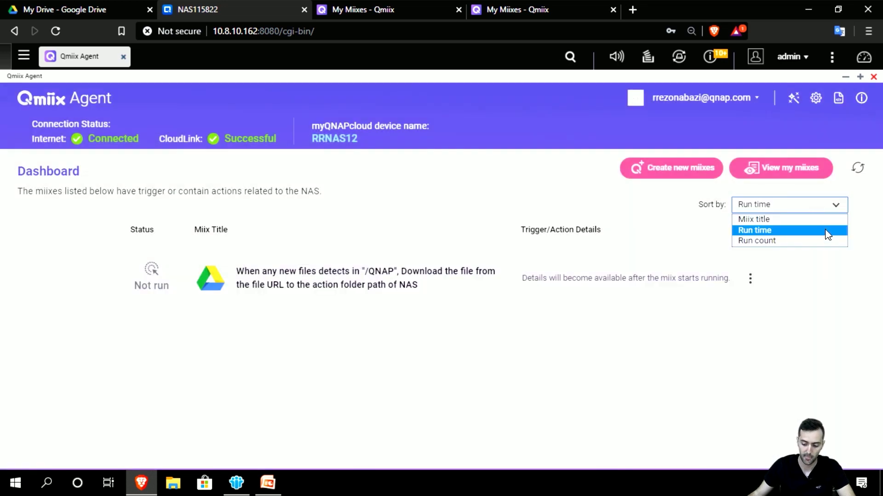
{"action": "left_click", "coordinate": [826, 229]}
{"action": "left_click", "coordinate": [828, 208]}
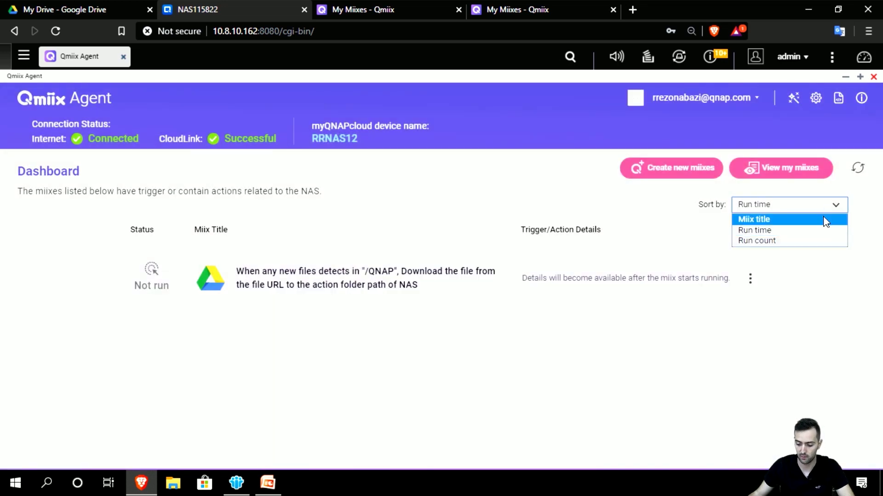
{"action": "left_click", "coordinate": [824, 219]}
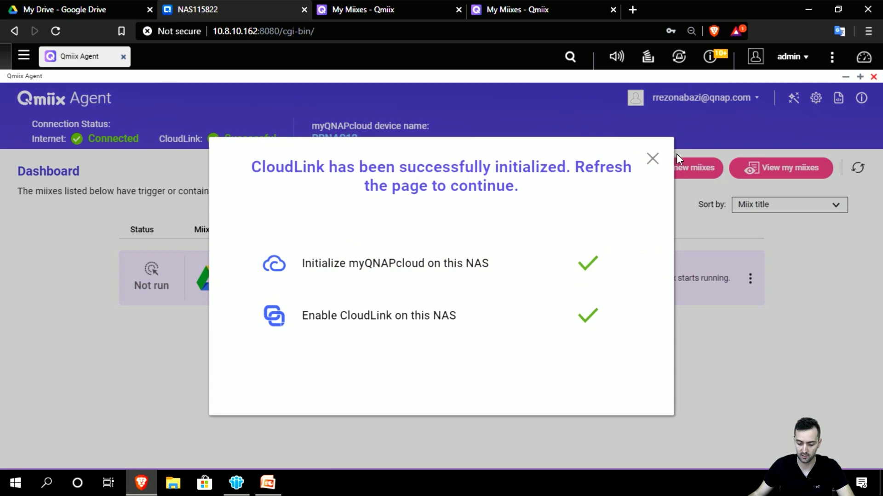
{"action": "left_click", "coordinate": [652, 159]}
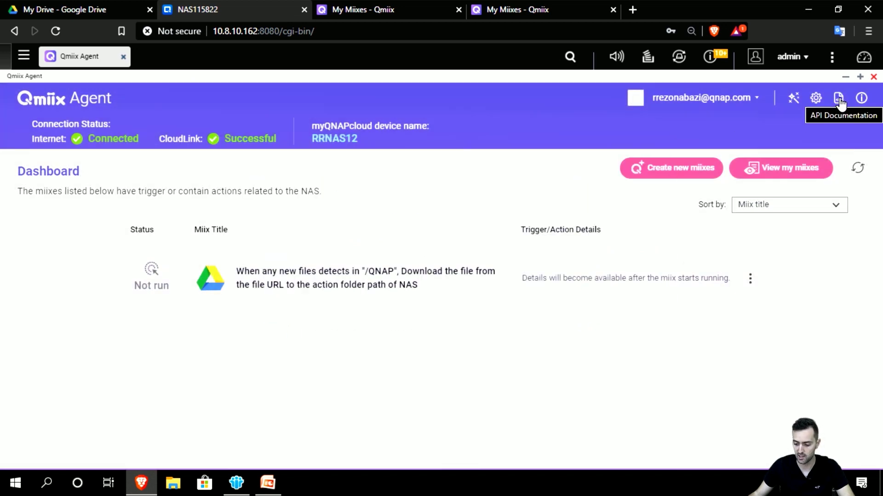
{"action": "left_click", "coordinate": [838, 98]}
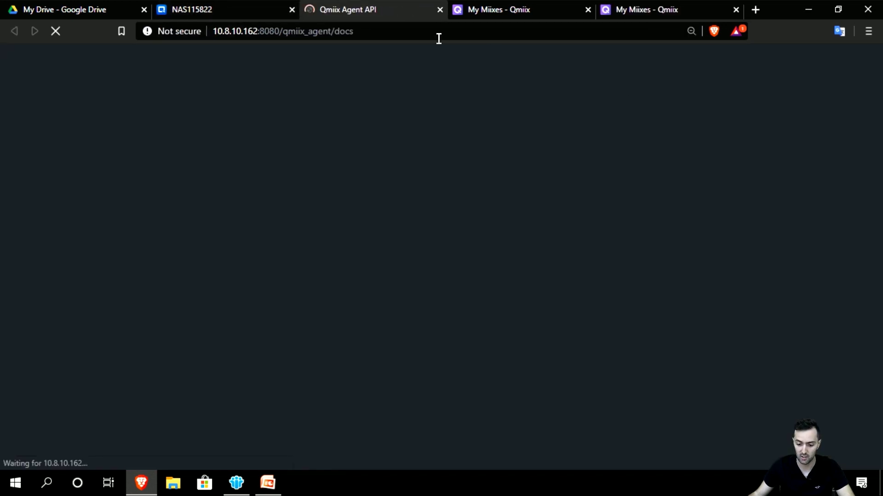
{"action": "scroll", "coordinate": [362, 222], "scroll_direction": "down", "scroll_amount": 2}
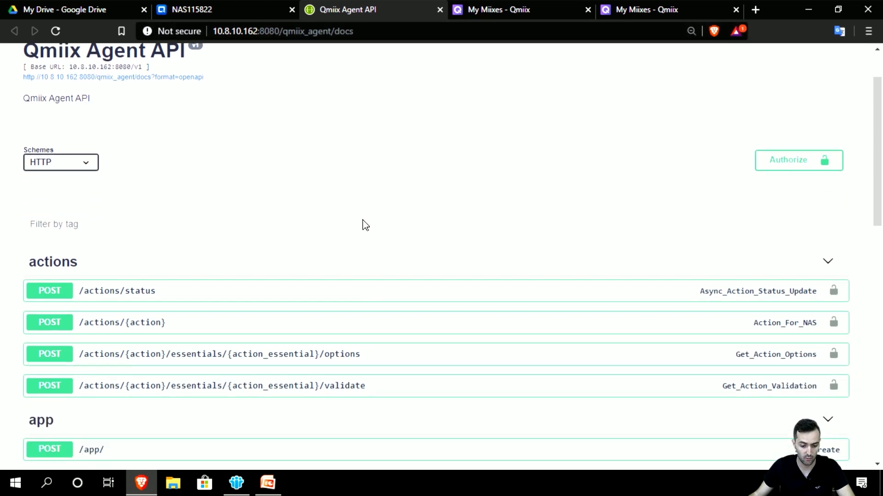
{"action": "scroll", "coordinate": [363, 222], "scroll_direction": "up", "scroll_amount": 2}
{"action": "scroll", "coordinate": [363, 225], "scroll_direction": "down", "scroll_amount": 3}
{"action": "scroll", "coordinate": [379, 213], "scroll_direction": "up", "scroll_amount": 3}
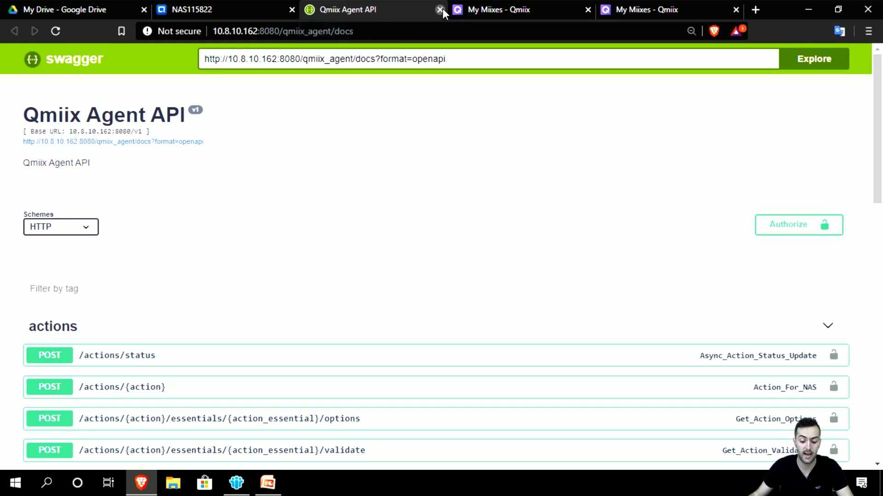
{"action": "left_click", "coordinate": [440, 10]}
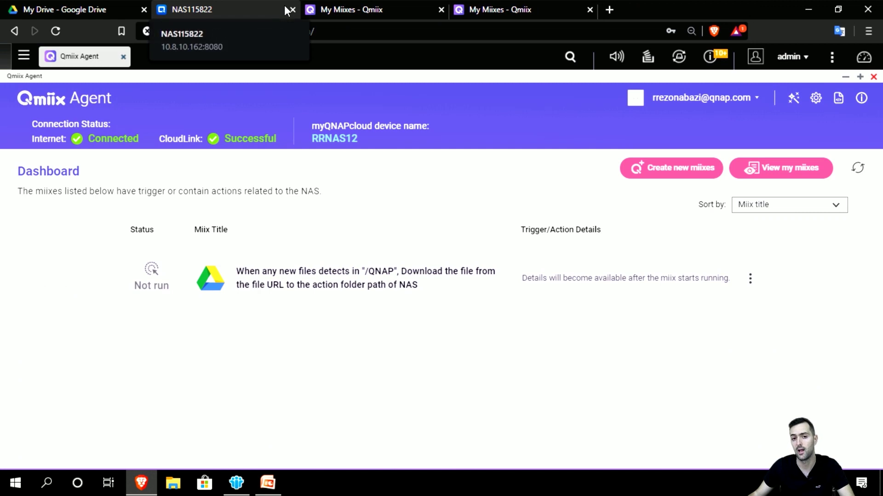
{"action": "left_click", "coordinate": [862, 100]}
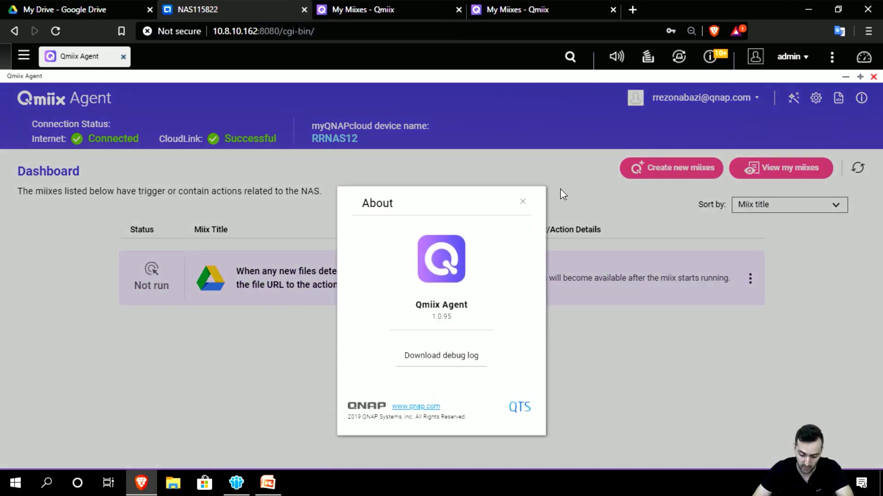
{"action": "left_click", "coordinate": [523, 201]}
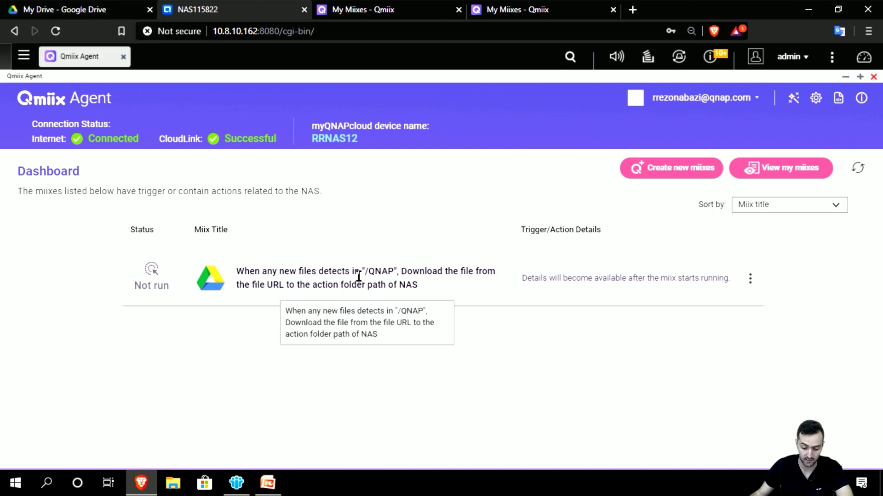
Step: Look inside the Google Drive QNAP folder, then return to the Qmiix Agent dashboard showing the miix as Not run
{"action": "left_click", "coordinate": [65, 7]}
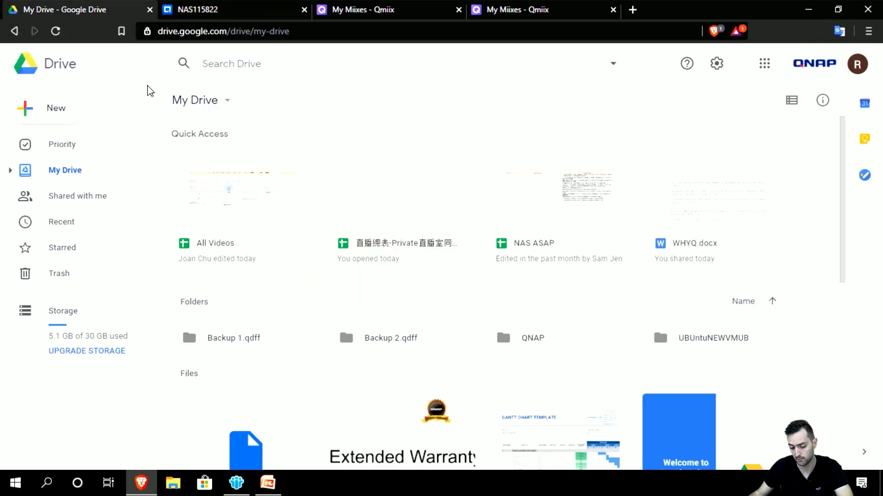
{"action": "left_click", "coordinate": [531, 343]}
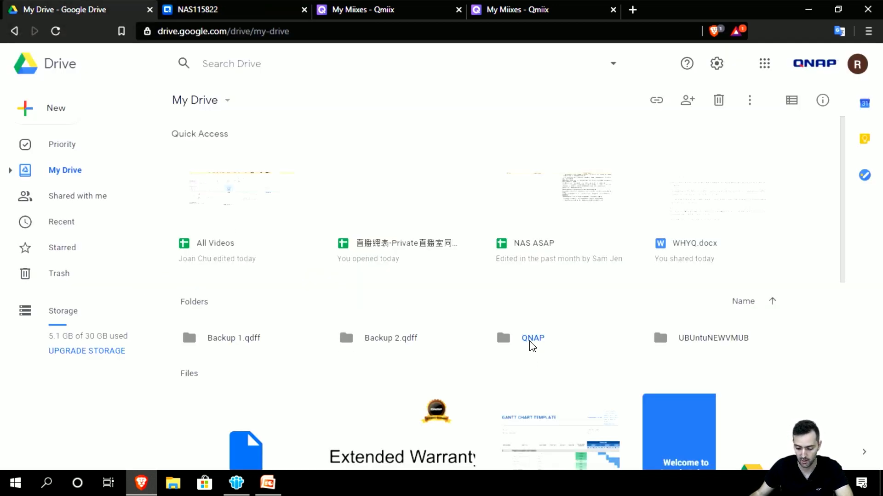
{"action": "double_click", "coordinate": [532, 345]}
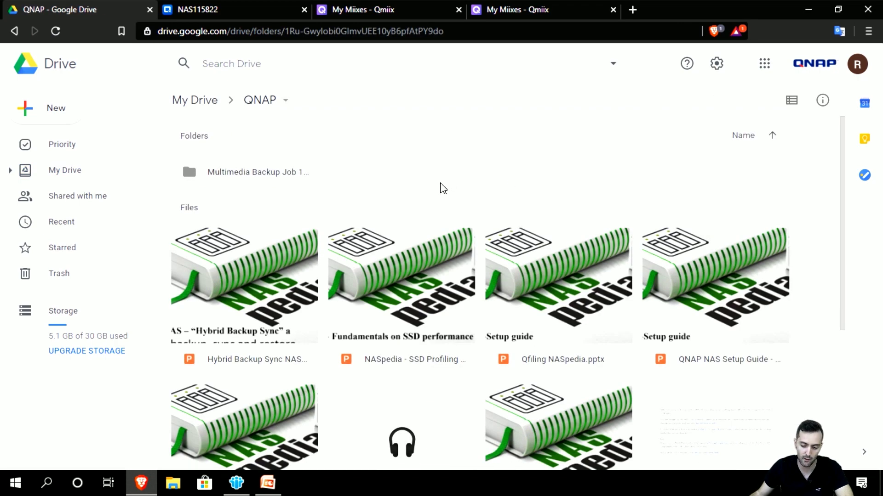
{"action": "left_click", "coordinate": [227, 9]}
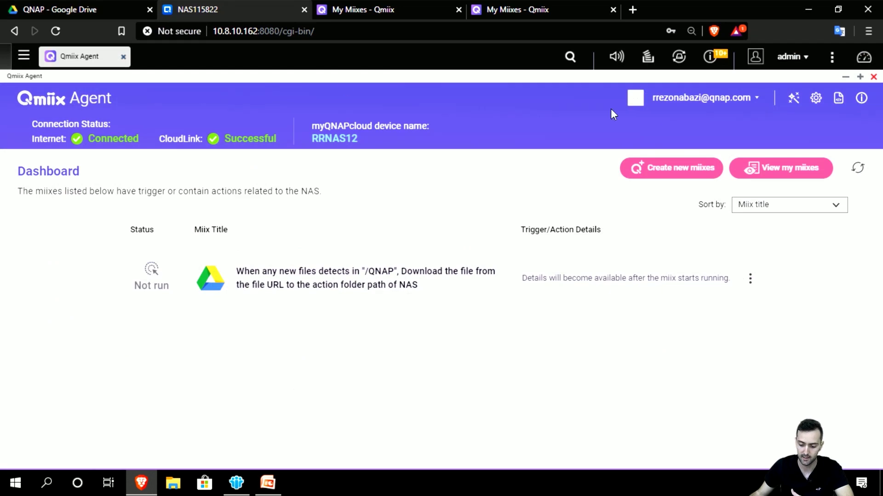
Step: Browse File Station's Public/Qmiix folder in a maximized window, then return to the Qmiix My Miixes page
{"action": "left_click", "coordinate": [843, 78]}
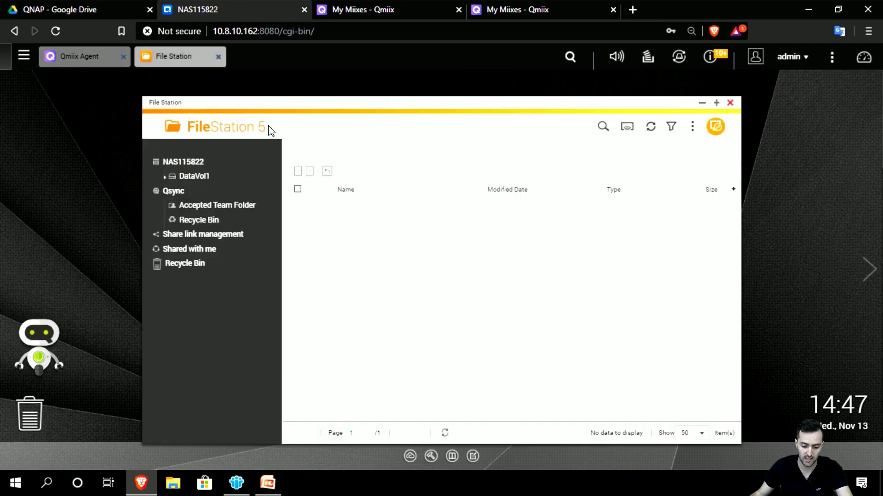
{"action": "double_click", "coordinate": [286, 105]}
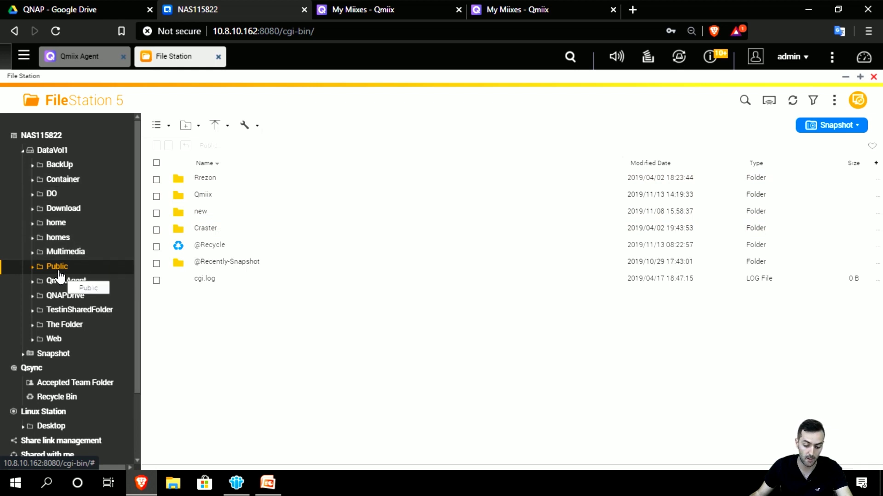
{"action": "left_click", "coordinate": [203, 195]}
{"action": "double_click", "coordinate": [202, 195]}
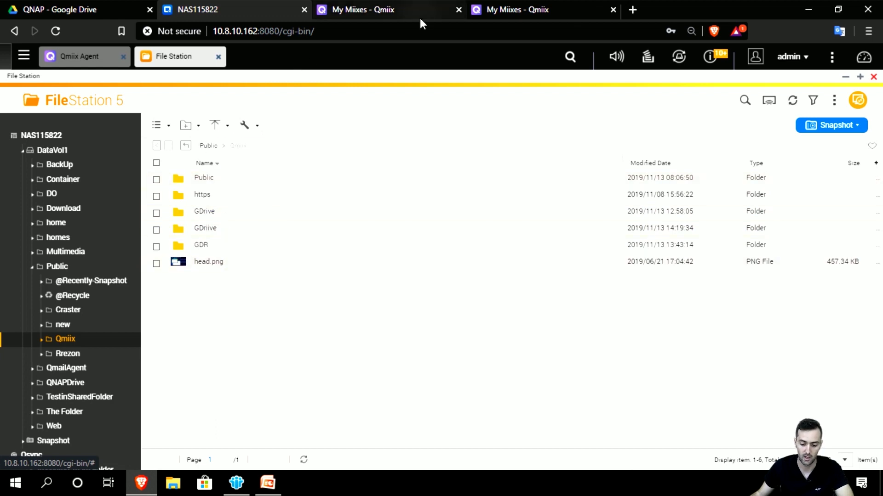
{"action": "left_click", "coordinate": [380, 7]}
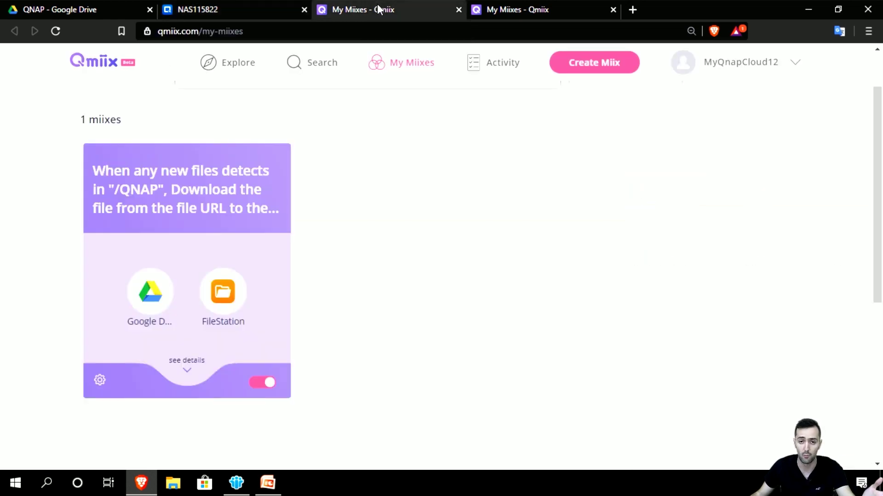
Step: Upload ENG Cover.jpg from Desktop\DO into the Google Drive QNAP folder
{"action": "left_click", "coordinate": [495, 8]}
{"action": "left_click", "coordinate": [84, 8]}
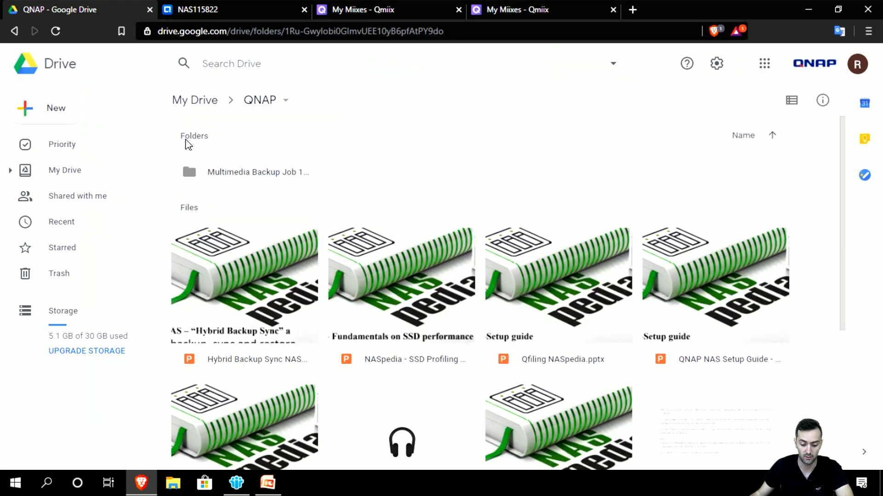
{"action": "right_click", "coordinate": [359, 204]}
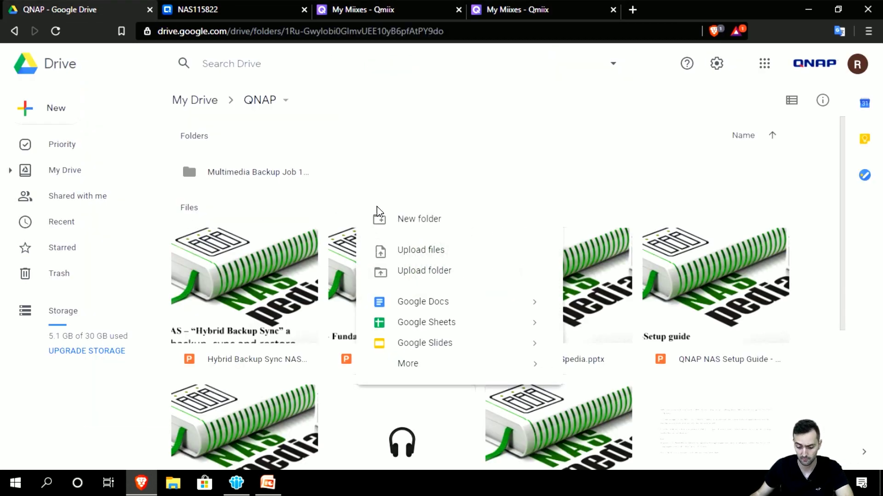
{"action": "left_click", "coordinate": [388, 248]}
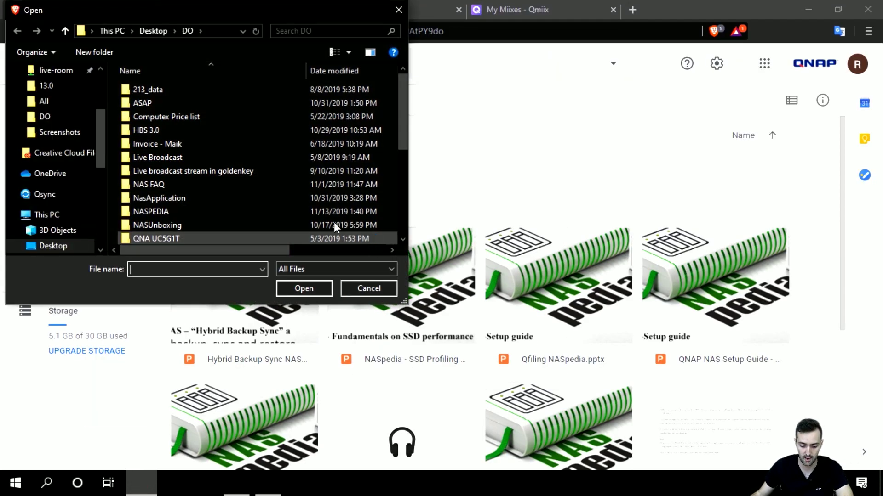
{"action": "left_click", "coordinate": [43, 119]}
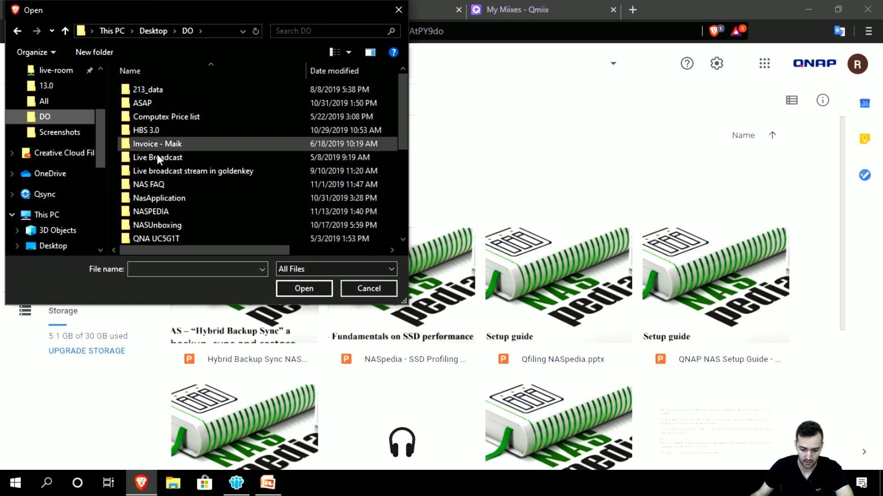
{"action": "scroll", "coordinate": [196, 198], "scroll_direction": "down", "scroll_amount": 1}
{"action": "scroll", "coordinate": [190, 226], "scroll_direction": "down", "scroll_amount": 2}
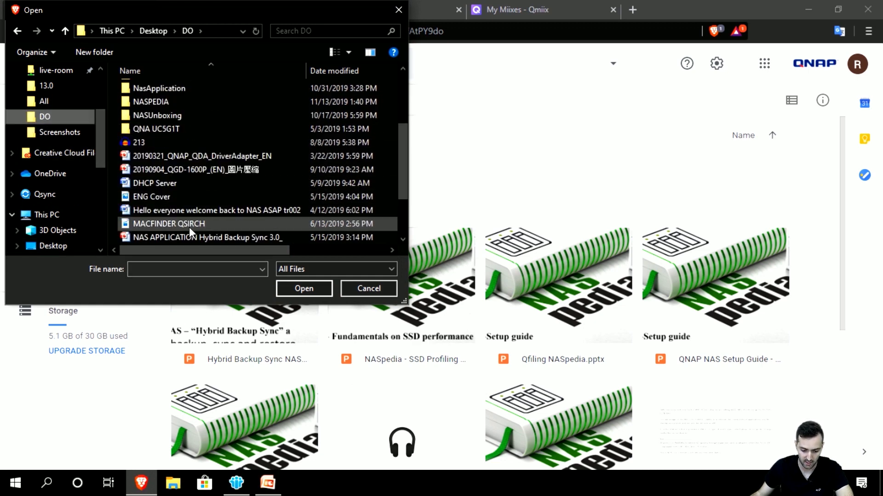
{"action": "left_click", "coordinate": [190, 197]}
{"action": "left_click", "coordinate": [298, 289]}
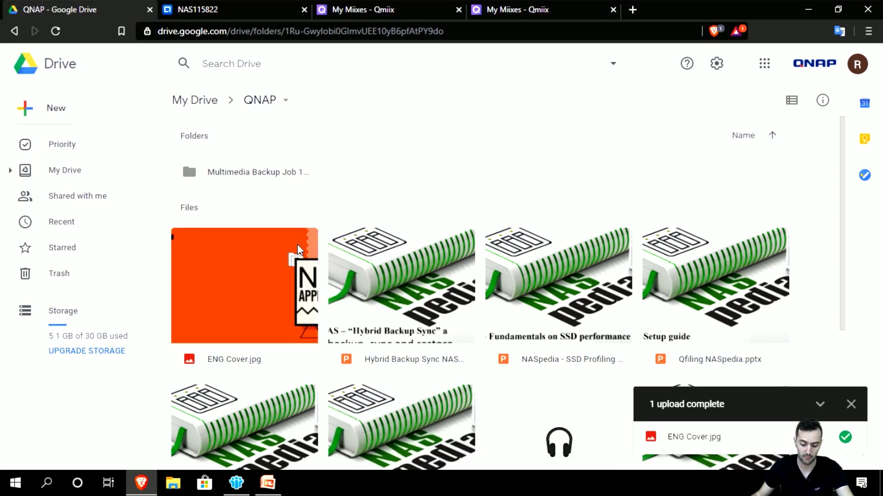
{"action": "left_click", "coordinate": [853, 404]}
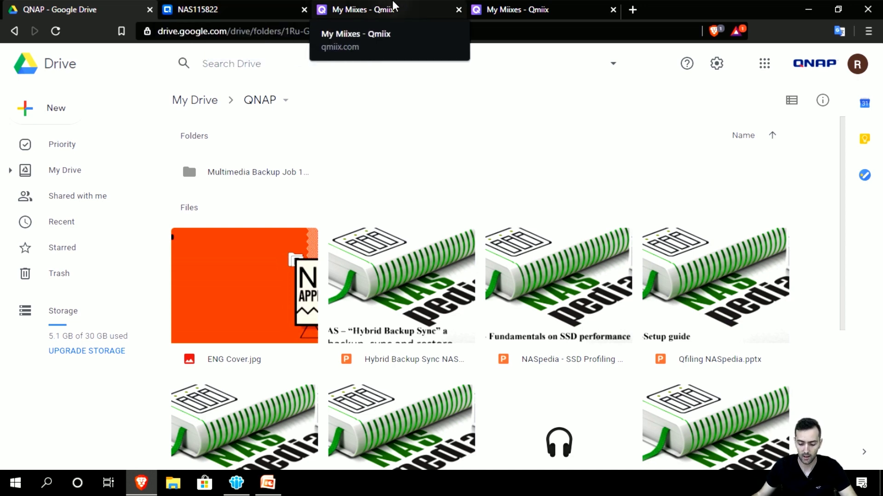
Step: Open the Drive-to-NAS miix's configuration and review its /QNAP trigger settings
{"action": "left_click", "coordinate": [382, 10]}
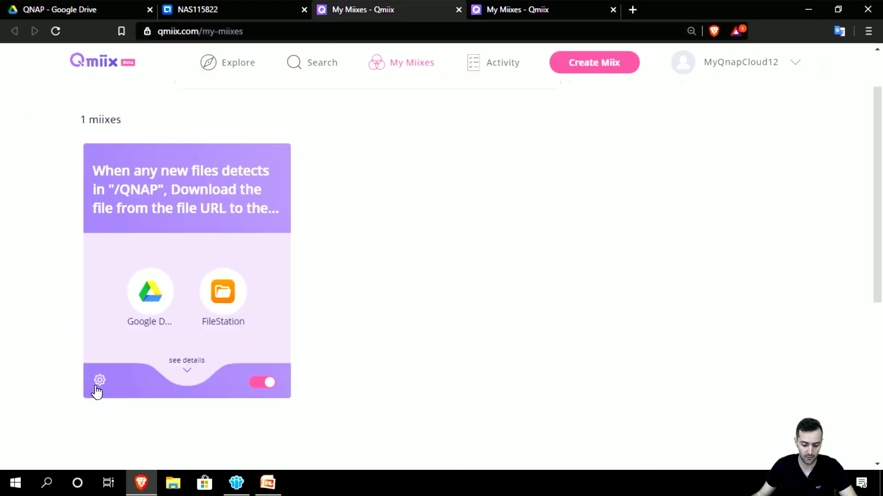
{"action": "left_click", "coordinate": [185, 371]}
{"action": "scroll", "coordinate": [129, 384], "scroll_direction": "down", "scroll_amount": 3}
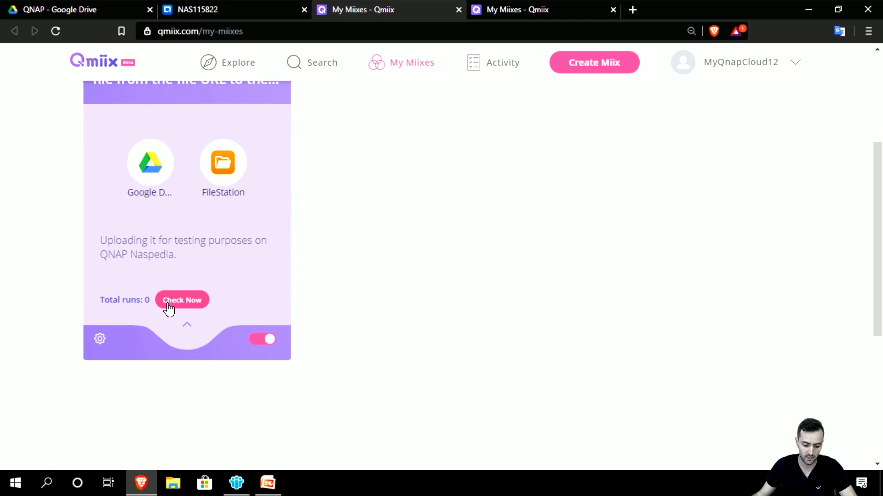
{"action": "left_click", "coordinate": [99, 341]}
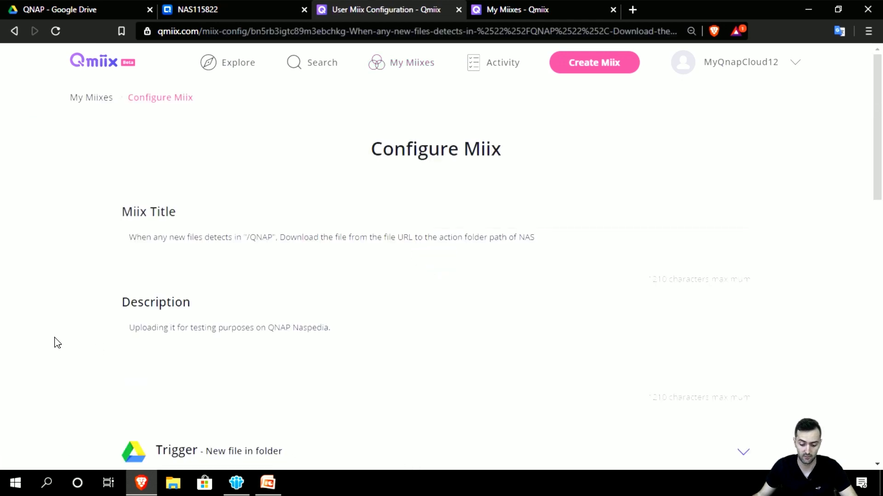
{"action": "scroll", "coordinate": [53, 348], "scroll_direction": "down", "scroll_amount": 1}
{"action": "scroll", "coordinate": [52, 349], "scroll_direction": "down", "scroll_amount": 1}
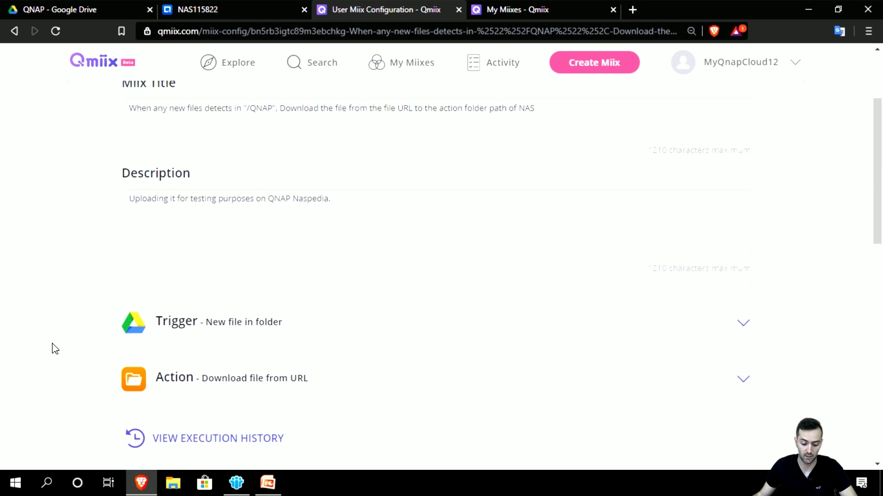
{"action": "left_click", "coordinate": [274, 323]}
{"action": "scroll", "coordinate": [35, 274], "scroll_direction": "down", "scroll_amount": 2}
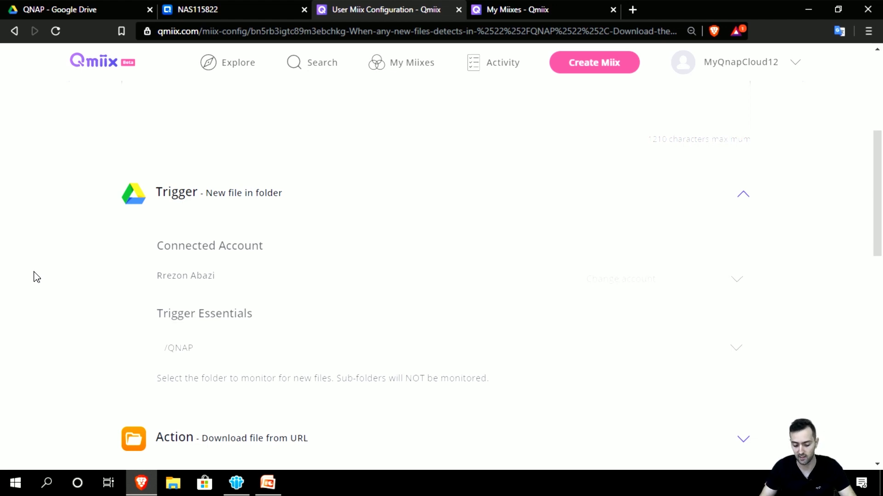
{"action": "scroll", "coordinate": [35, 276], "scroll_direction": "down", "scroll_amount": 1}
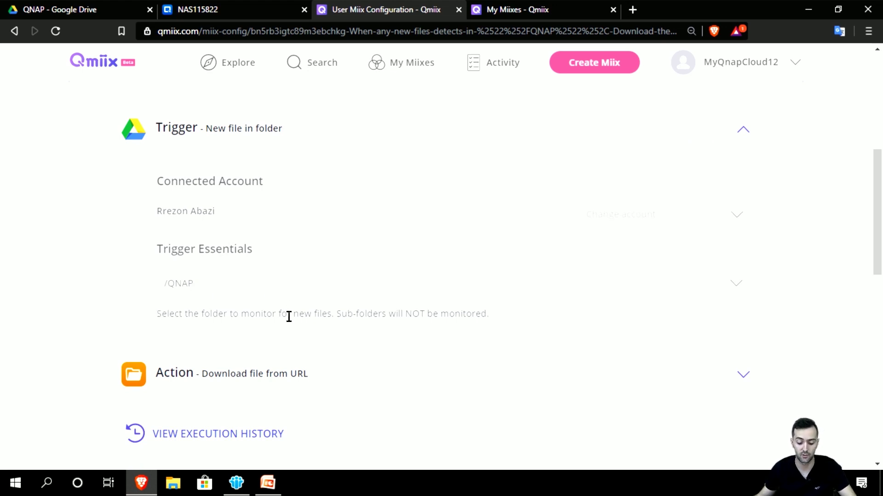
Step: Review the download-to-NAS action settings, then view the execution history showing Success at 109 ms
{"action": "left_click", "coordinate": [276, 382]}
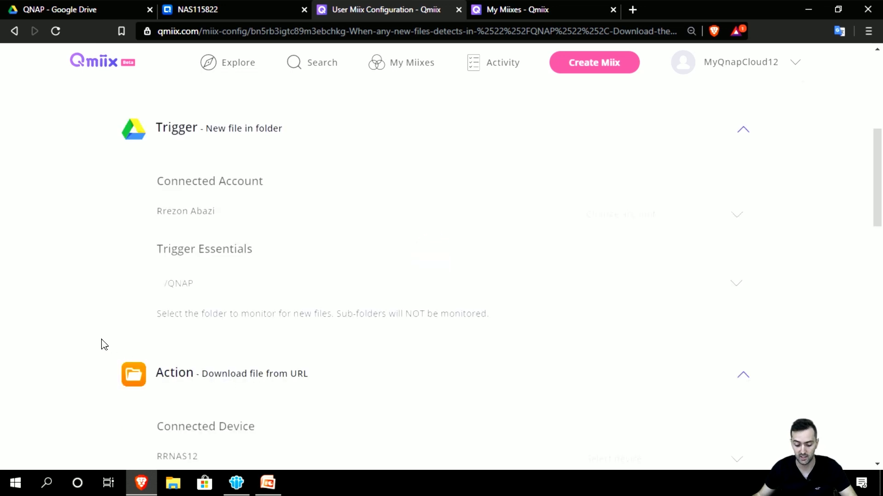
{"action": "scroll", "coordinate": [97, 346], "scroll_direction": "down", "scroll_amount": 2}
{"action": "scroll", "coordinate": [97, 345], "scroll_direction": "down", "scroll_amount": 2}
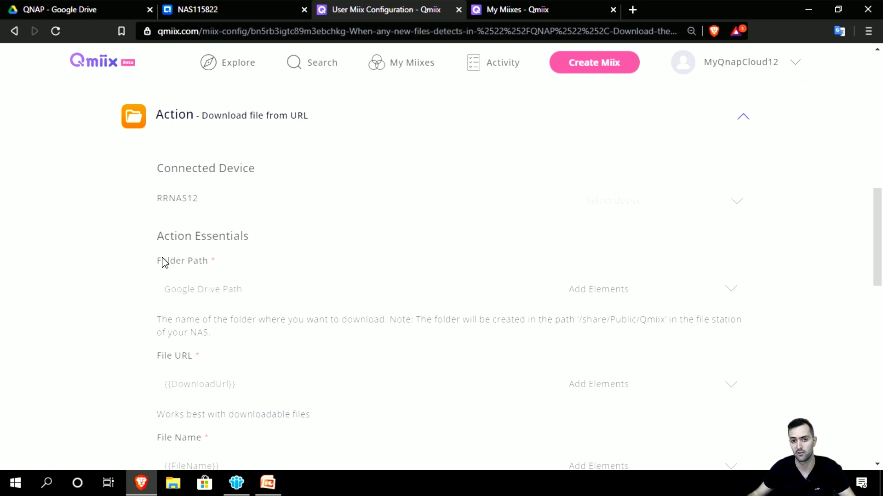
{"action": "scroll", "coordinate": [20, 264], "scroll_direction": "down", "scroll_amount": 3}
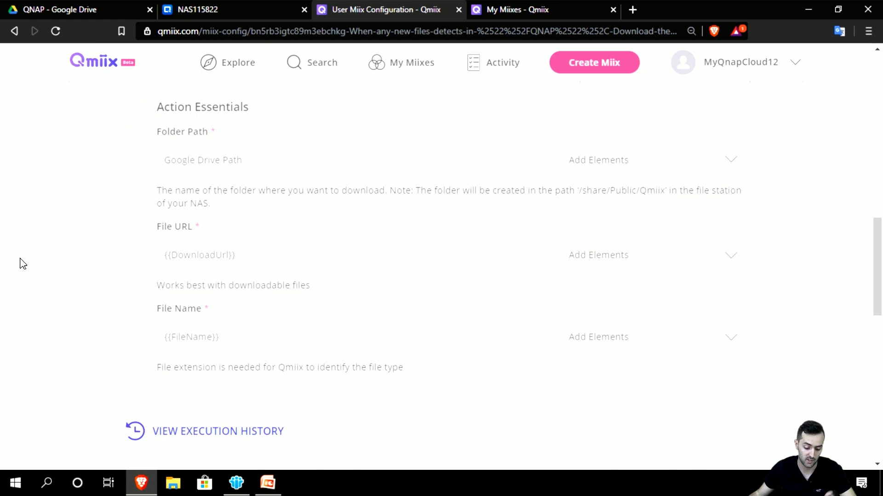
{"action": "scroll", "coordinate": [20, 265], "scroll_direction": "down", "scroll_amount": 1}
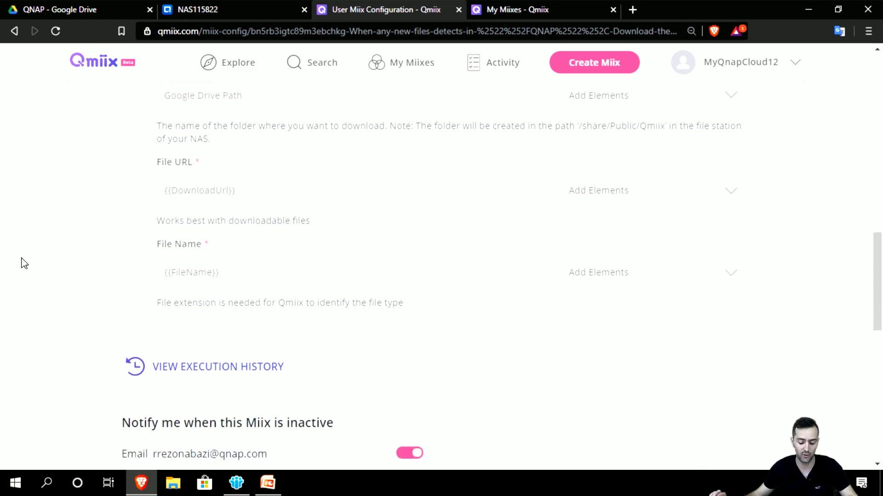
{"action": "scroll", "coordinate": [25, 263], "scroll_direction": "down", "scroll_amount": 1}
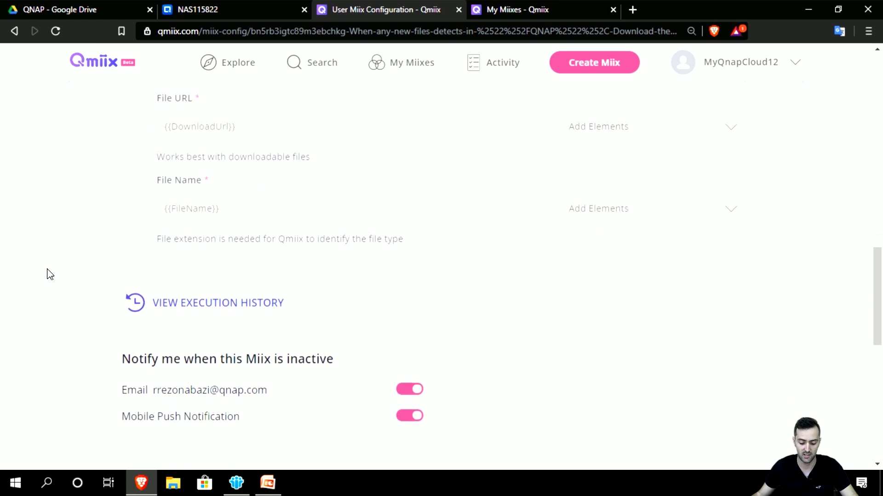
{"action": "left_click", "coordinate": [175, 307]}
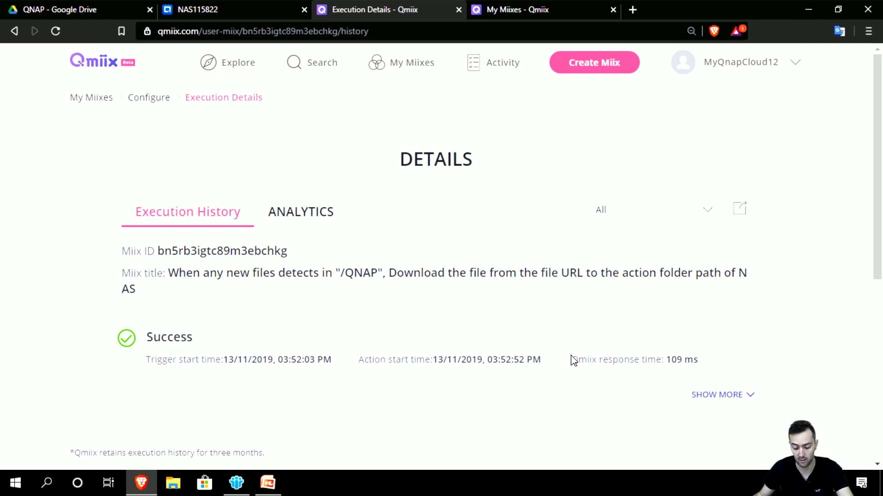
{"action": "scroll", "coordinate": [421, 372], "scroll_direction": "down", "scroll_amount": 1}
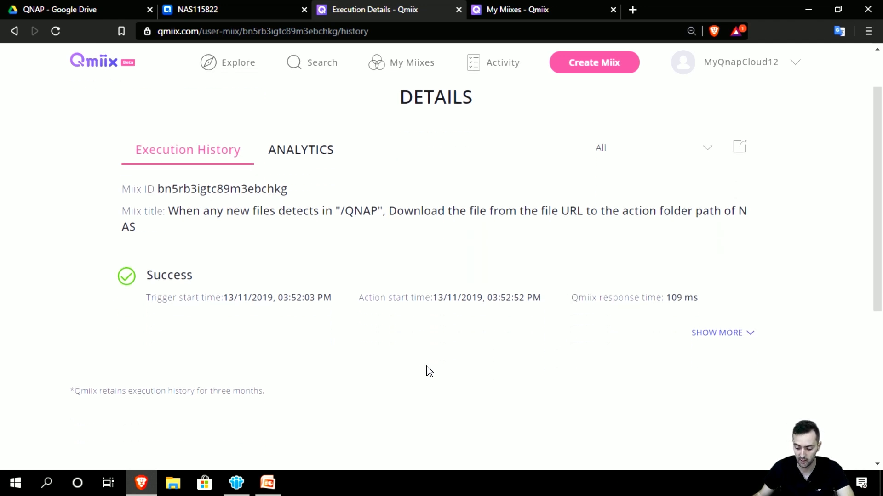
{"action": "left_click", "coordinate": [728, 333]}
{"action": "scroll", "coordinate": [509, 361], "scroll_direction": "down", "scroll_amount": 3}
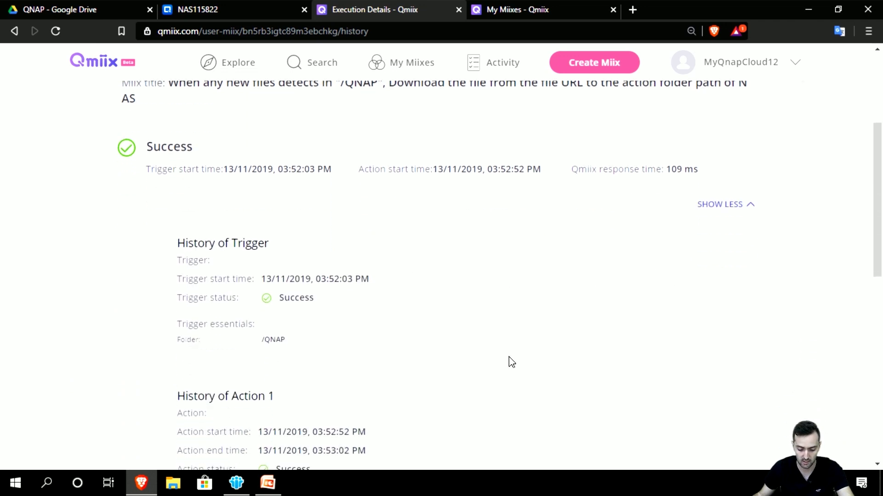
{"action": "scroll", "coordinate": [510, 363], "scroll_direction": "up", "scroll_amount": 3}
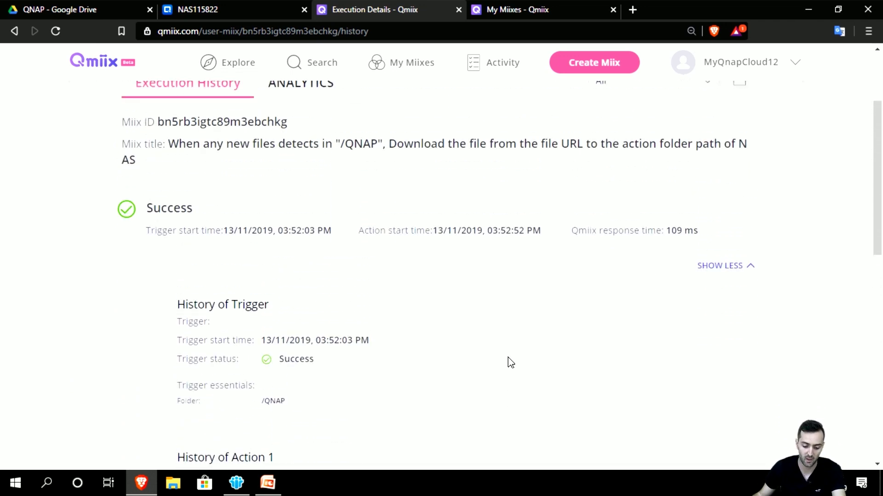
{"action": "scroll", "coordinate": [506, 364], "scroll_direction": "down", "scroll_amount": 1}
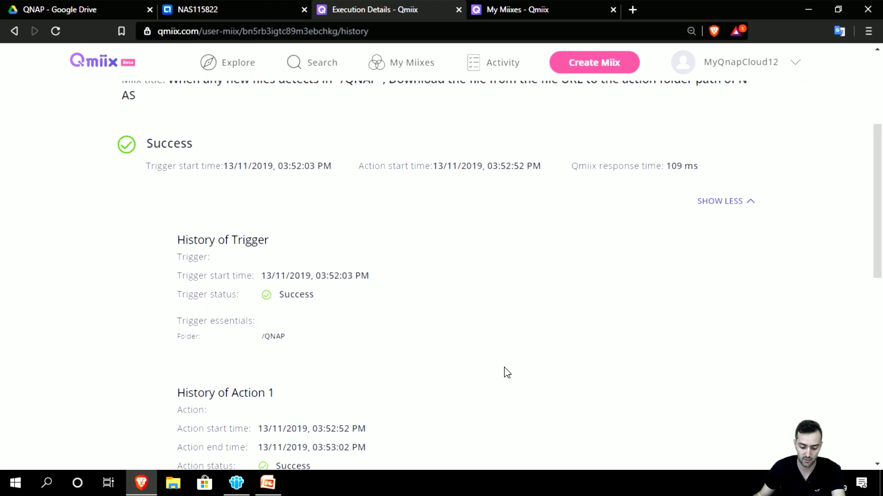
{"action": "scroll", "coordinate": [506, 373], "scroll_direction": "down", "scroll_amount": 1}
{"action": "scroll", "coordinate": [507, 372], "scroll_direction": "down", "scroll_amount": 1}
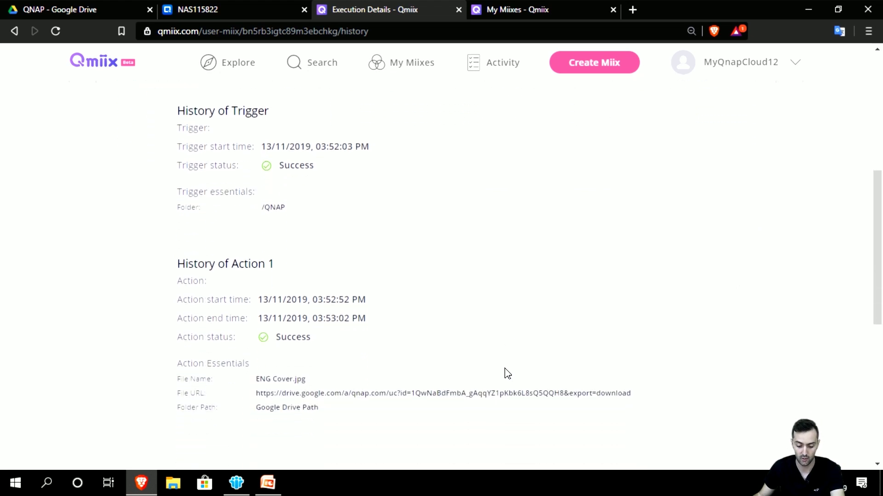
{"action": "scroll", "coordinate": [507, 373], "scroll_direction": "down", "scroll_amount": 1}
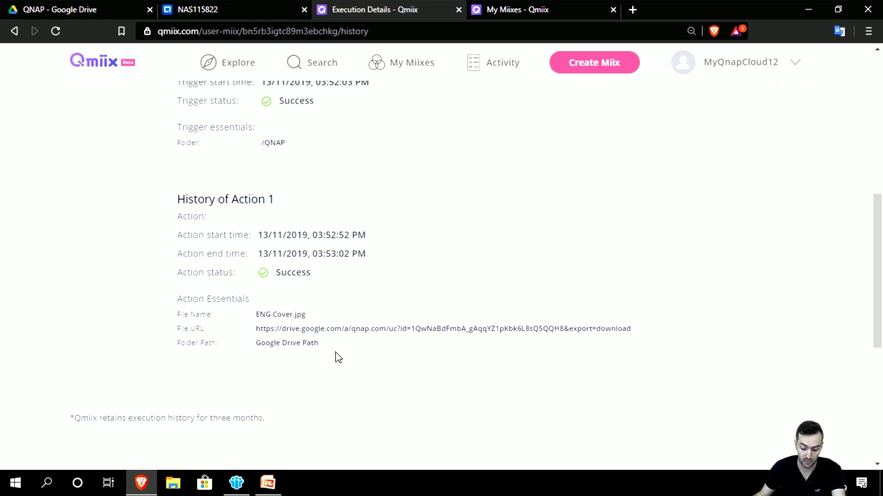
{"action": "left_click_drag", "start_coordinate": [258, 310], "coordinate": [310, 312]}
{"action": "left_click", "coordinate": [312, 317]}
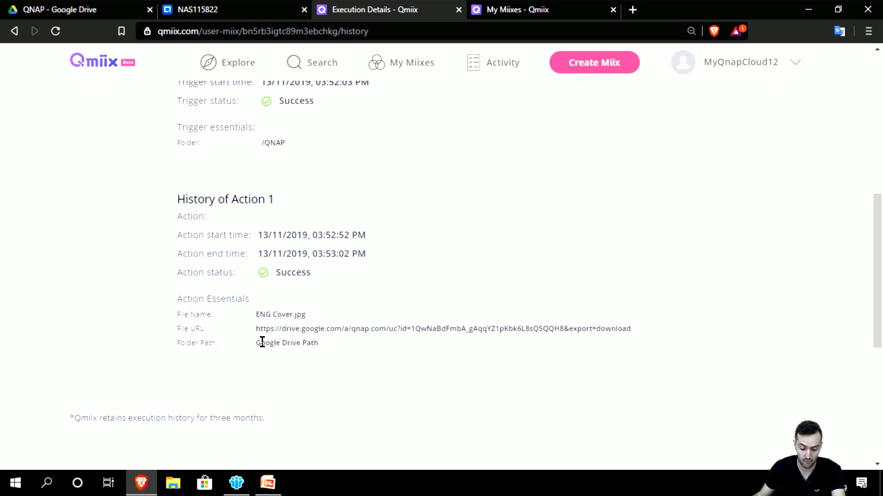
{"action": "left_click_drag", "start_coordinate": [257, 343], "coordinate": [330, 346]}
{"action": "left_click", "coordinate": [329, 346]}
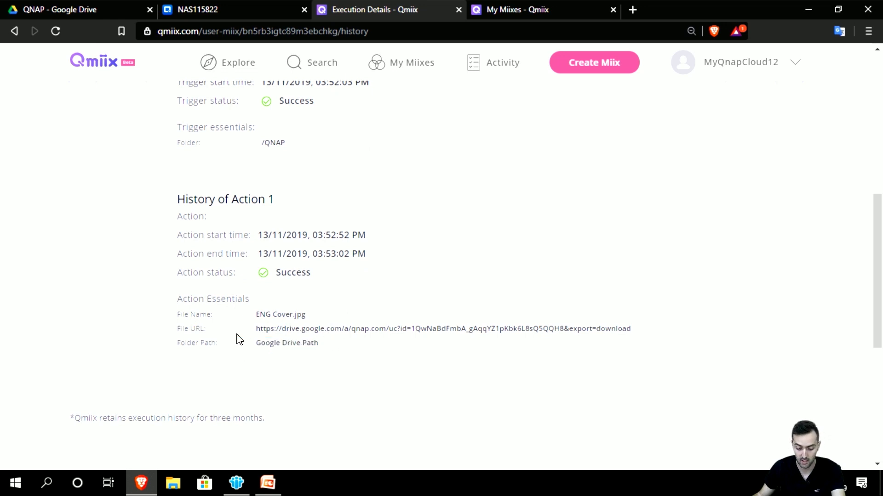
{"action": "left_click_drag", "start_coordinate": [234, 331], "coordinate": [476, 352]}
{"action": "left_click", "coordinate": [476, 352]}
{"action": "scroll", "coordinate": [424, 305], "scroll_direction": "up", "scroll_amount": 3}
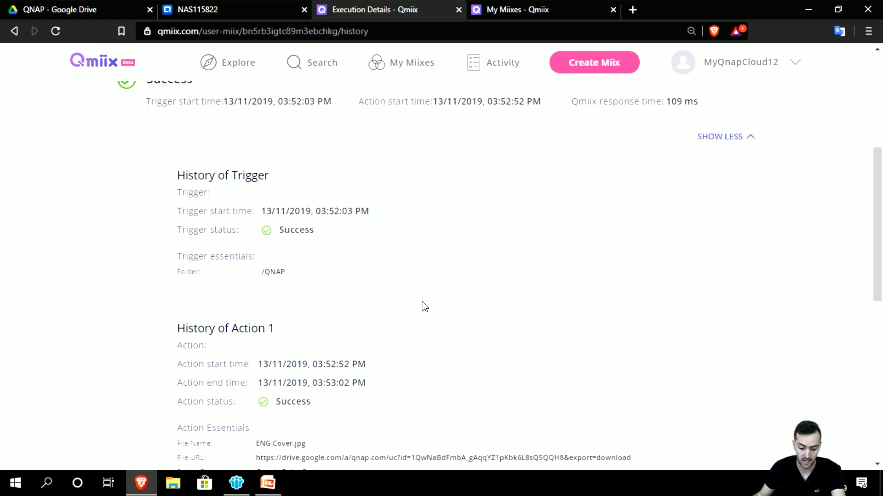
{"action": "scroll", "coordinate": [423, 321], "scroll_direction": "down", "scroll_amount": 4}
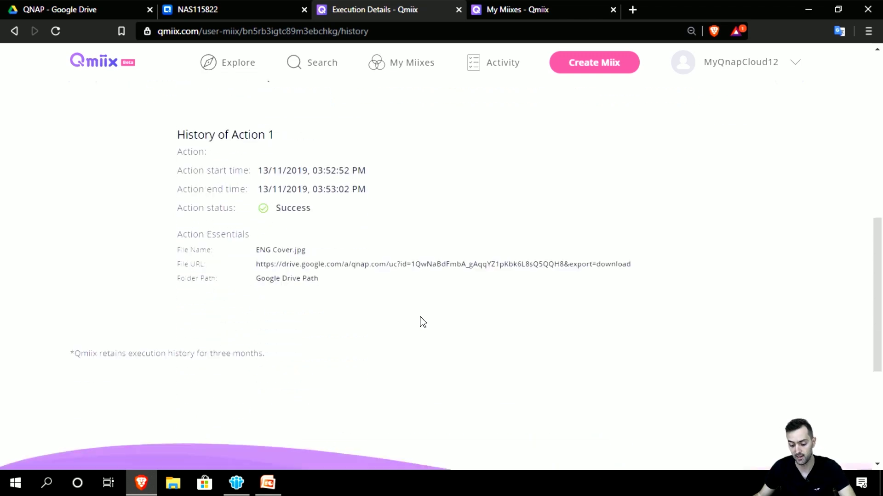
{"action": "scroll", "coordinate": [423, 321], "scroll_direction": "up", "scroll_amount": 7}
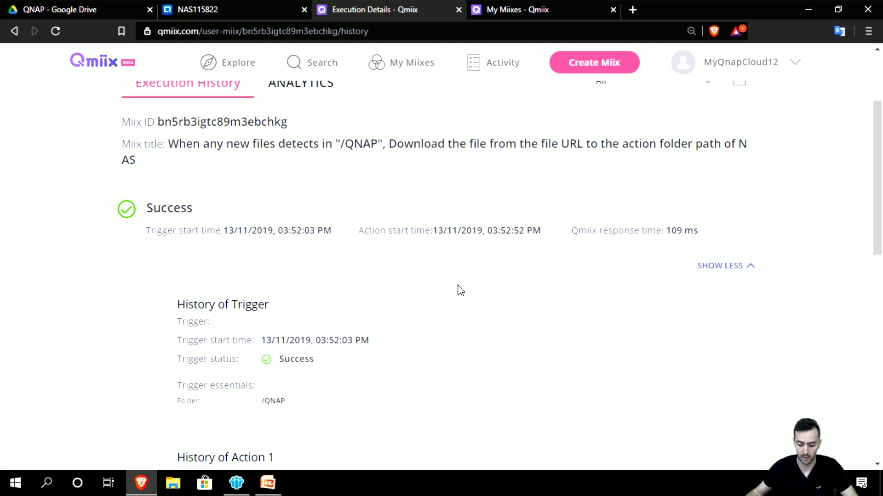
{"action": "scroll", "coordinate": [457, 289], "scroll_direction": "down", "scroll_amount": 1}
{"action": "scroll", "coordinate": [458, 290], "scroll_direction": "up", "scroll_amount": 4}
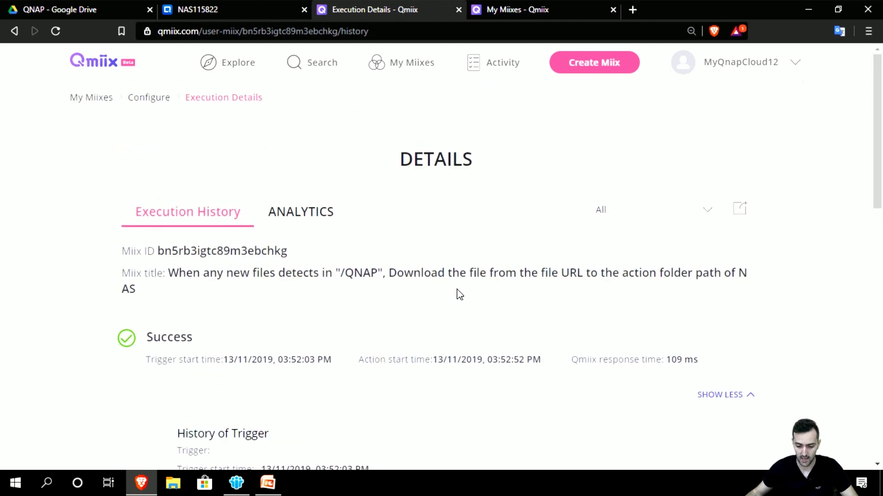
Step: Review the miix's run analytics, including its average response time
{"action": "left_click", "coordinate": [321, 217]}
{"action": "scroll", "coordinate": [315, 252], "scroll_direction": "down", "scroll_amount": 3}
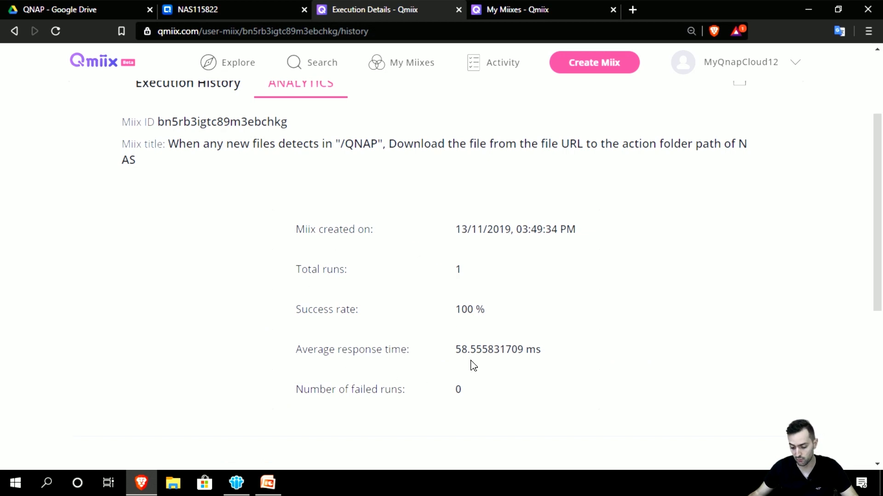
{"action": "left_click_drag", "start_coordinate": [455, 350], "coordinate": [496, 351]}
{"action": "left_click", "coordinate": [495, 351]}
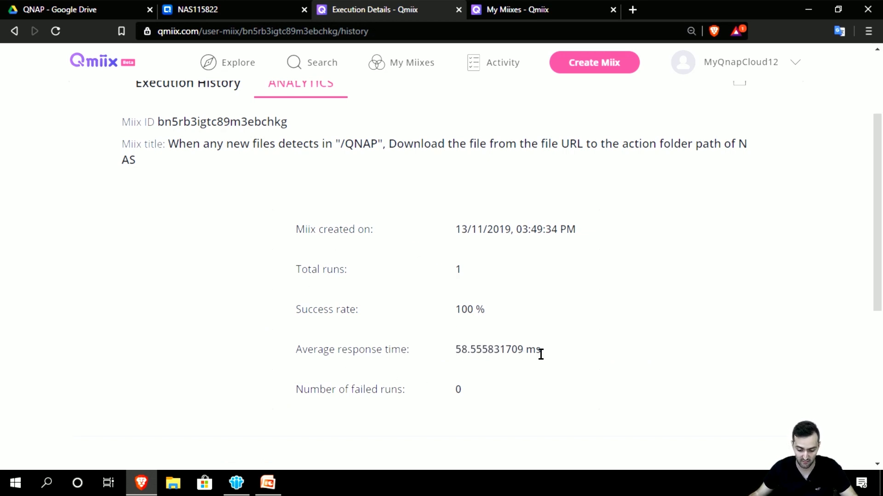
{"action": "scroll", "coordinate": [543, 356], "scroll_direction": "up", "scroll_amount": 1}
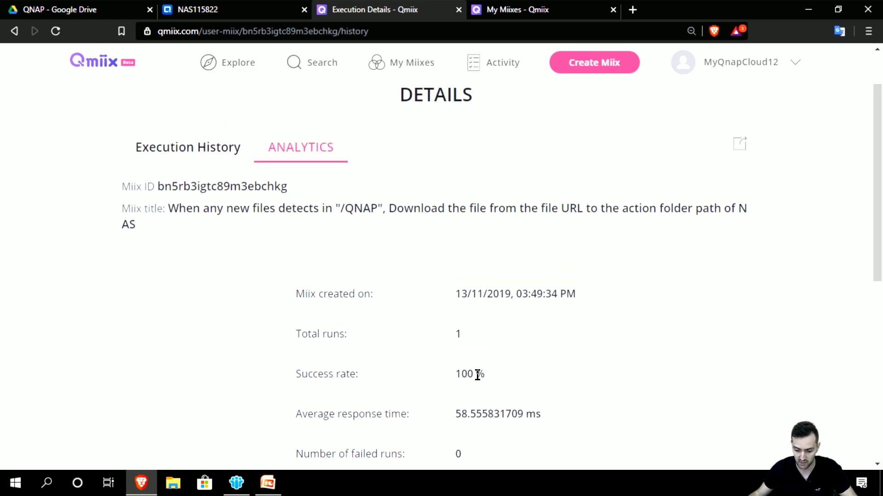
{"action": "scroll", "coordinate": [510, 352], "scroll_direction": "up", "scroll_amount": 1}
{"action": "scroll", "coordinate": [308, 285], "scroll_direction": "down", "scroll_amount": 6}
{"action": "scroll", "coordinate": [302, 288], "scroll_direction": "up", "scroll_amount": 6}
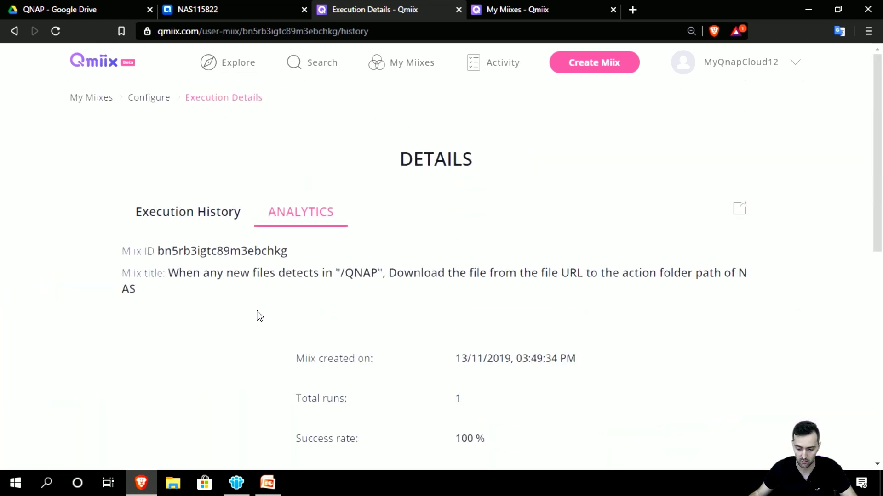
Step: Return to My Miixes and expand the miix card reporting Total runs: 1
{"action": "left_click", "coordinate": [108, 104]}
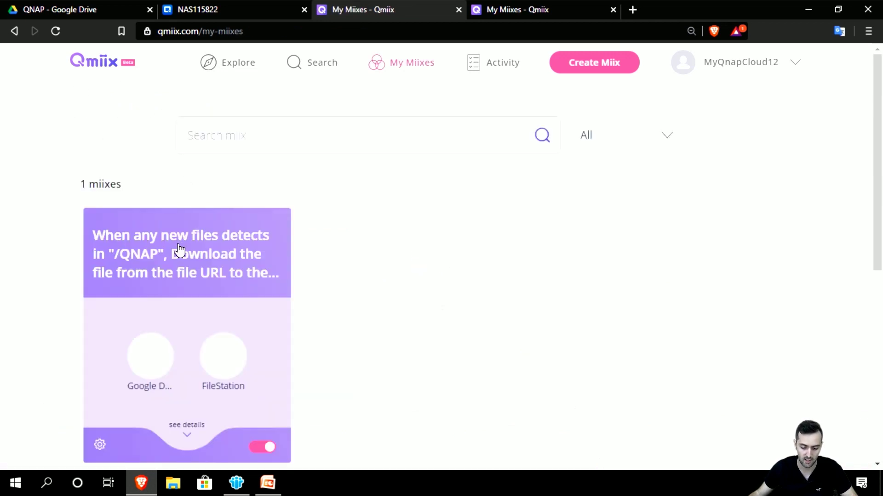
{"action": "scroll", "coordinate": [142, 360], "scroll_direction": "down", "scroll_amount": 1}
{"action": "left_click", "coordinate": [187, 377]}
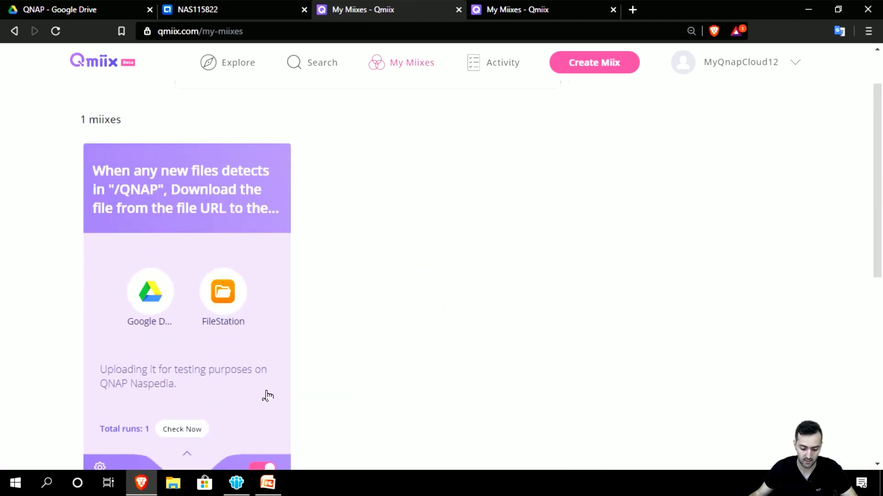
{"action": "scroll", "coordinate": [268, 394], "scroll_direction": "down", "scroll_amount": 1}
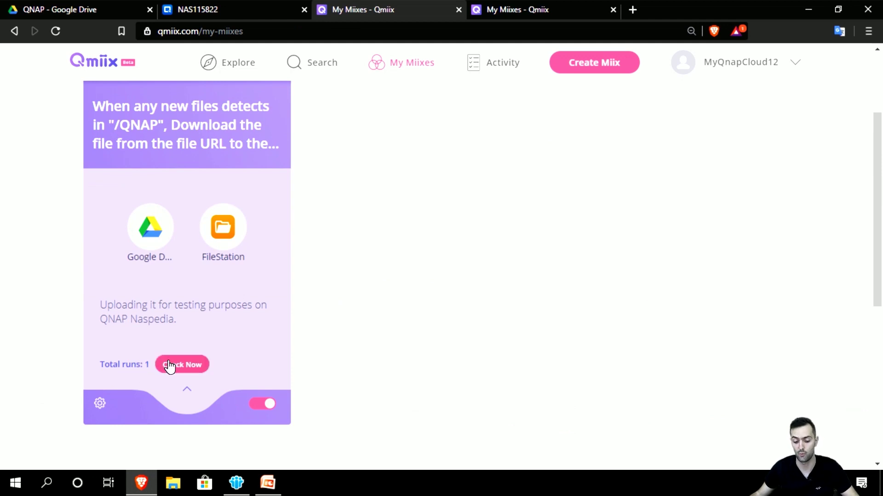
Step: Open Public/Qmiix/Google Drive Path in File Station to find ENG Cover.jpg (250.11 KB)
{"action": "left_click", "coordinate": [222, 10]}
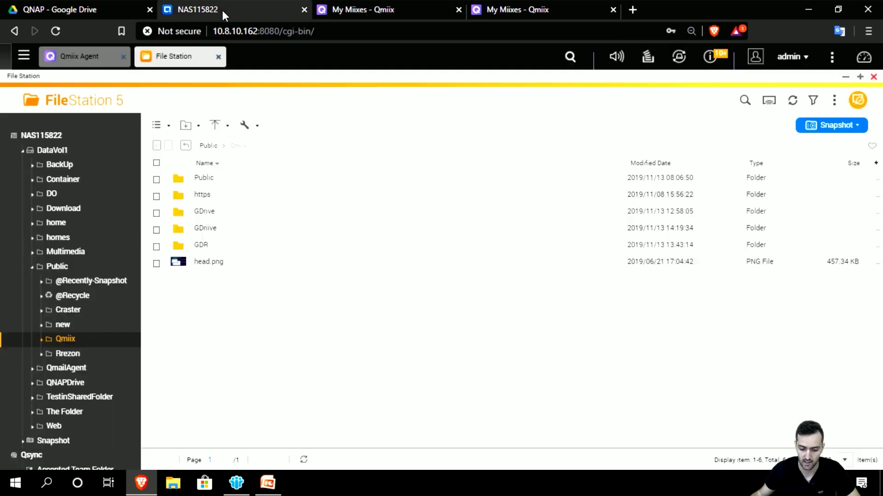
{"action": "left_click", "coordinate": [62, 340]}
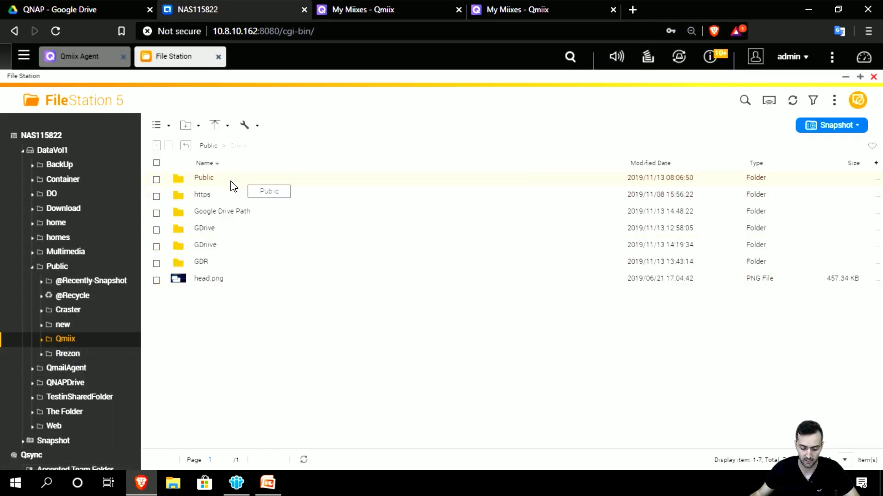
{"action": "left_click", "coordinate": [241, 212]}
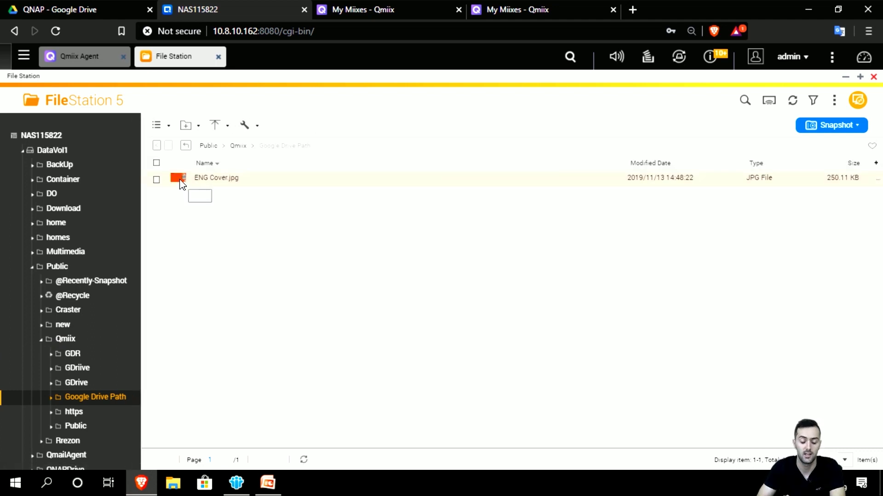
{"action": "mouse_move", "coordinate": [181, 185]}
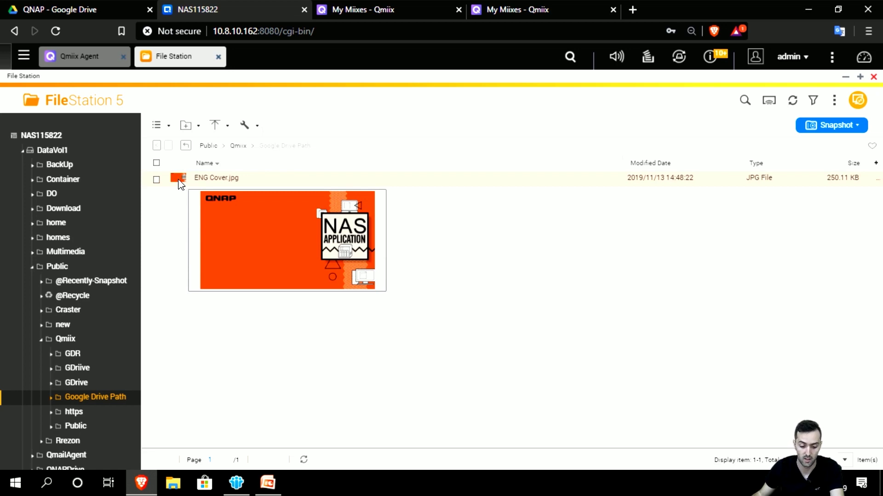
Step: Cross-check the Google Drive QNAP folder and My Miixes page, then return to File Station
{"action": "left_click", "coordinate": [98, 8]}
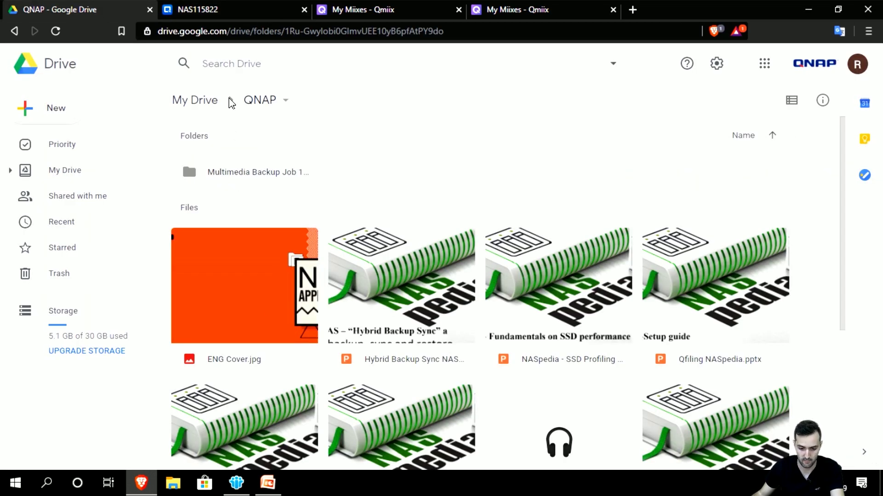
{"action": "key", "text": "ctrl+Tab"}
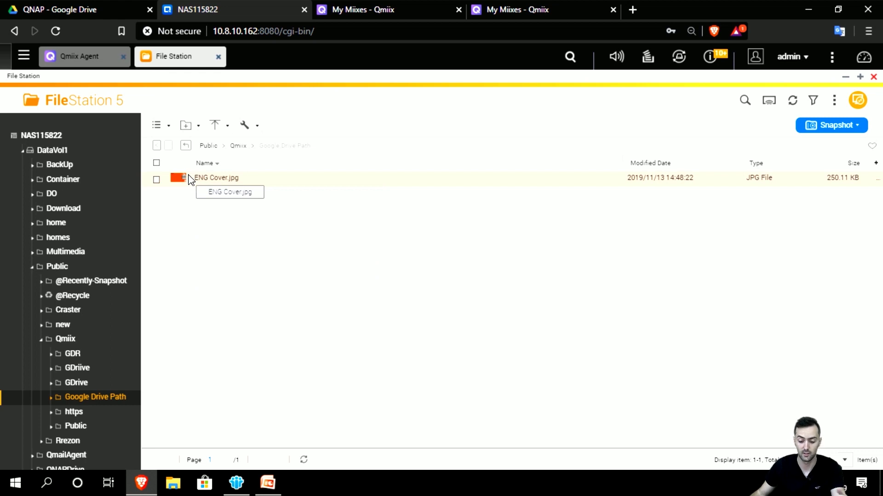
{"action": "left_click", "coordinate": [488, 7]}
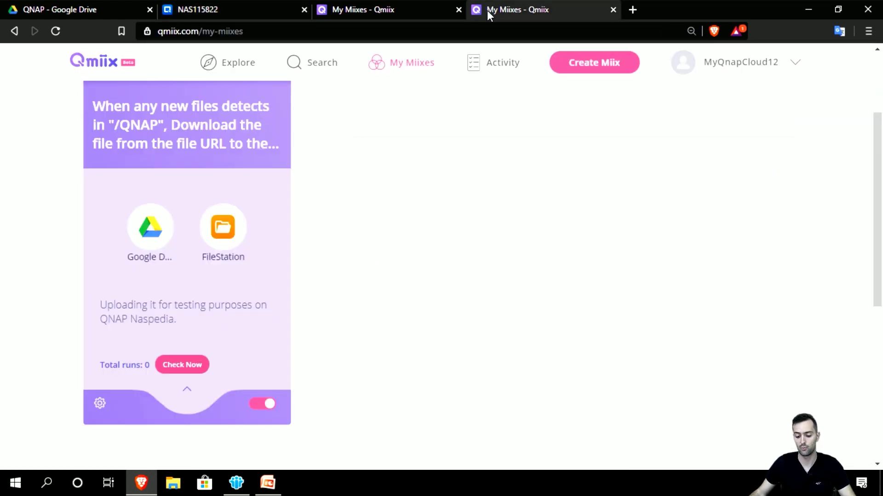
{"action": "scroll", "coordinate": [394, 238], "scroll_direction": "down", "scroll_amount": 3}
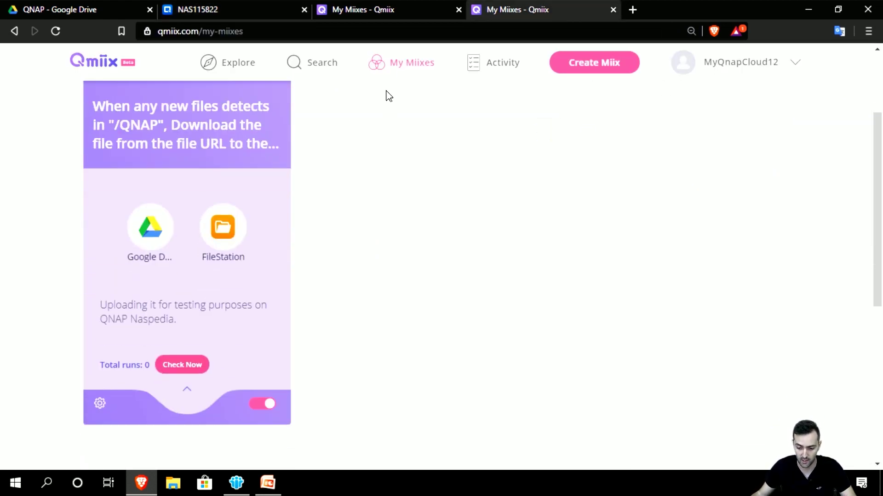
{"action": "left_click", "coordinate": [252, 12]}
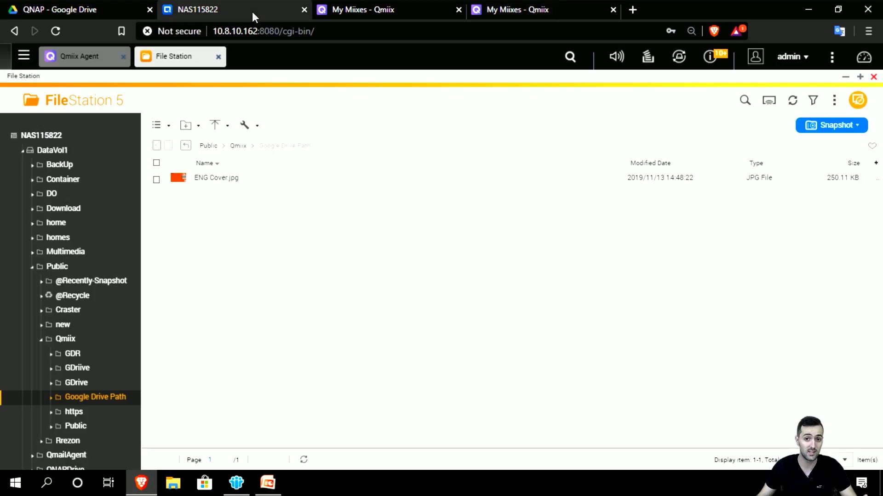